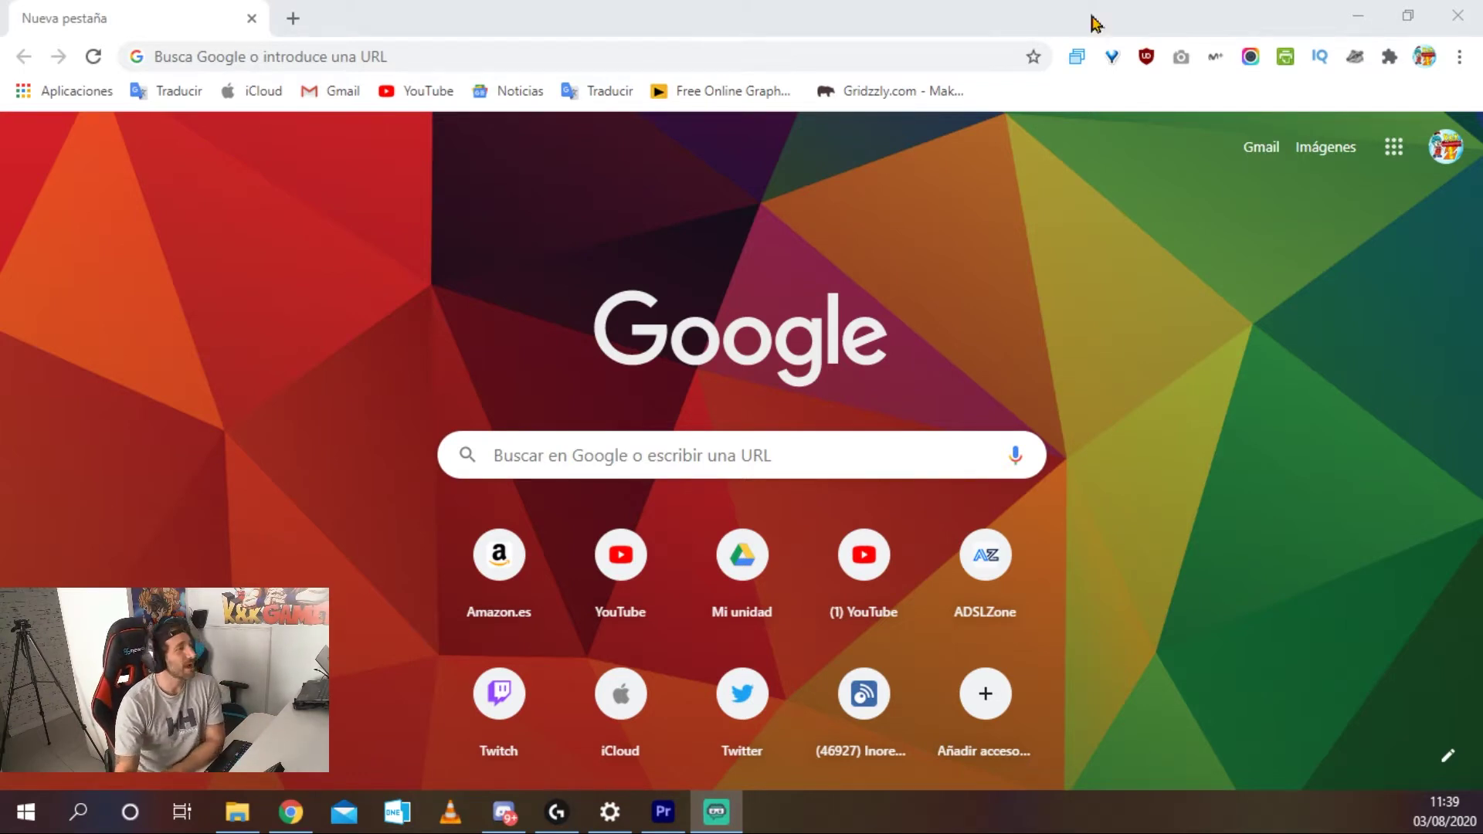
Open an incognito window, search for mobcrush and enter the creator area of the Mobcrush site.
click(1459, 57)
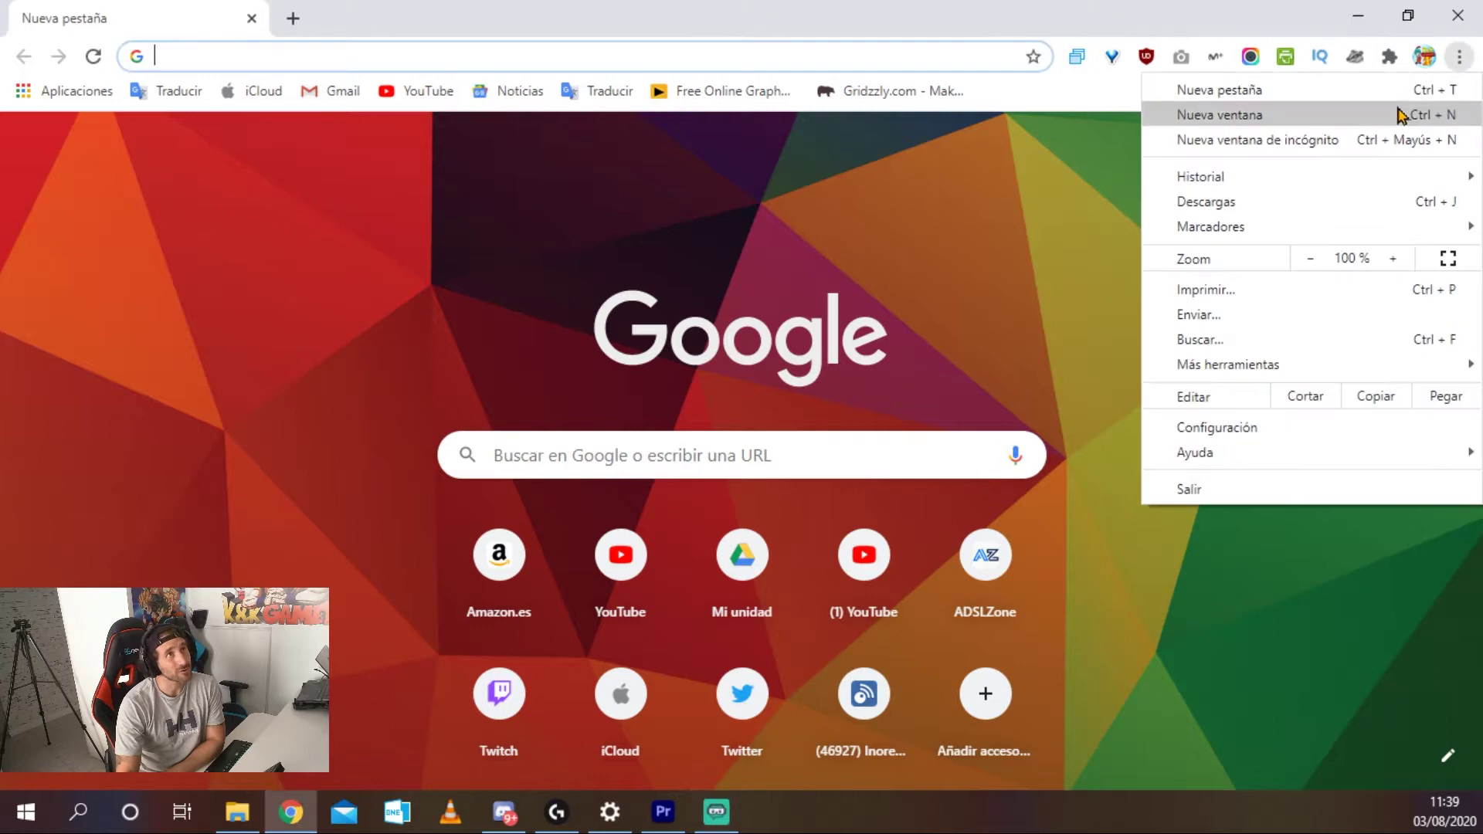
click(1324, 147)
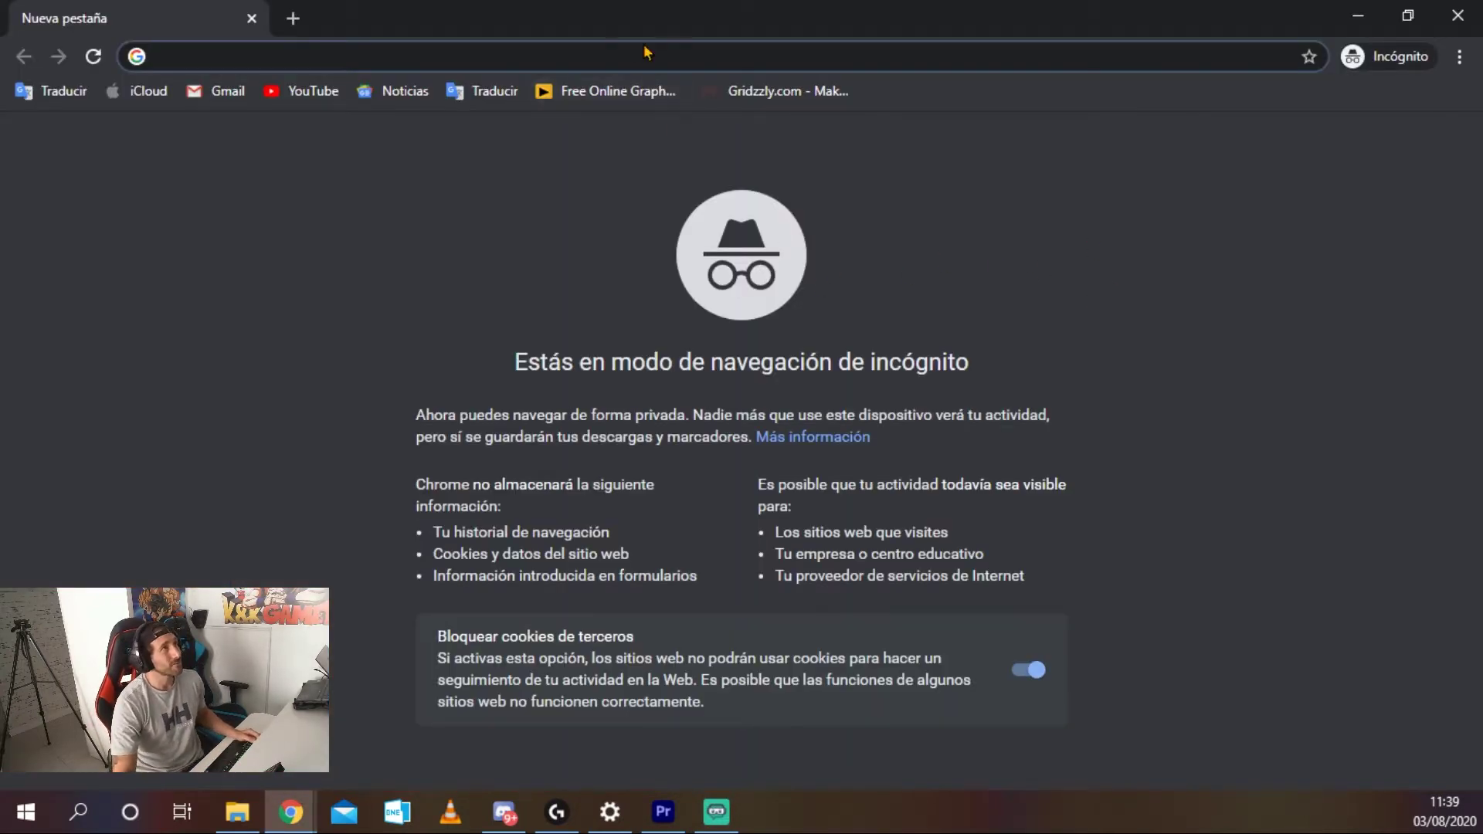
text(m)
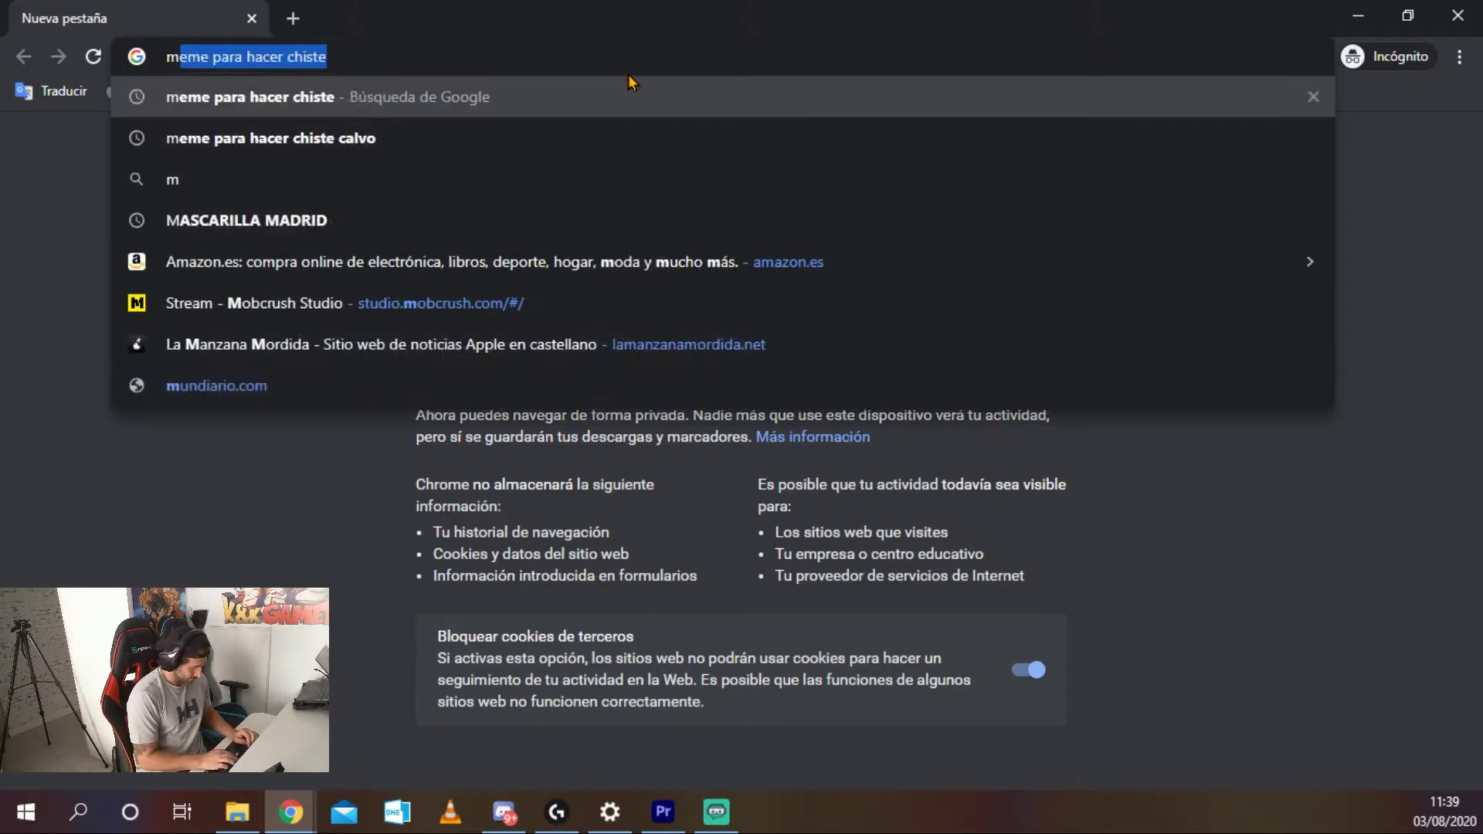
text(obcrush)
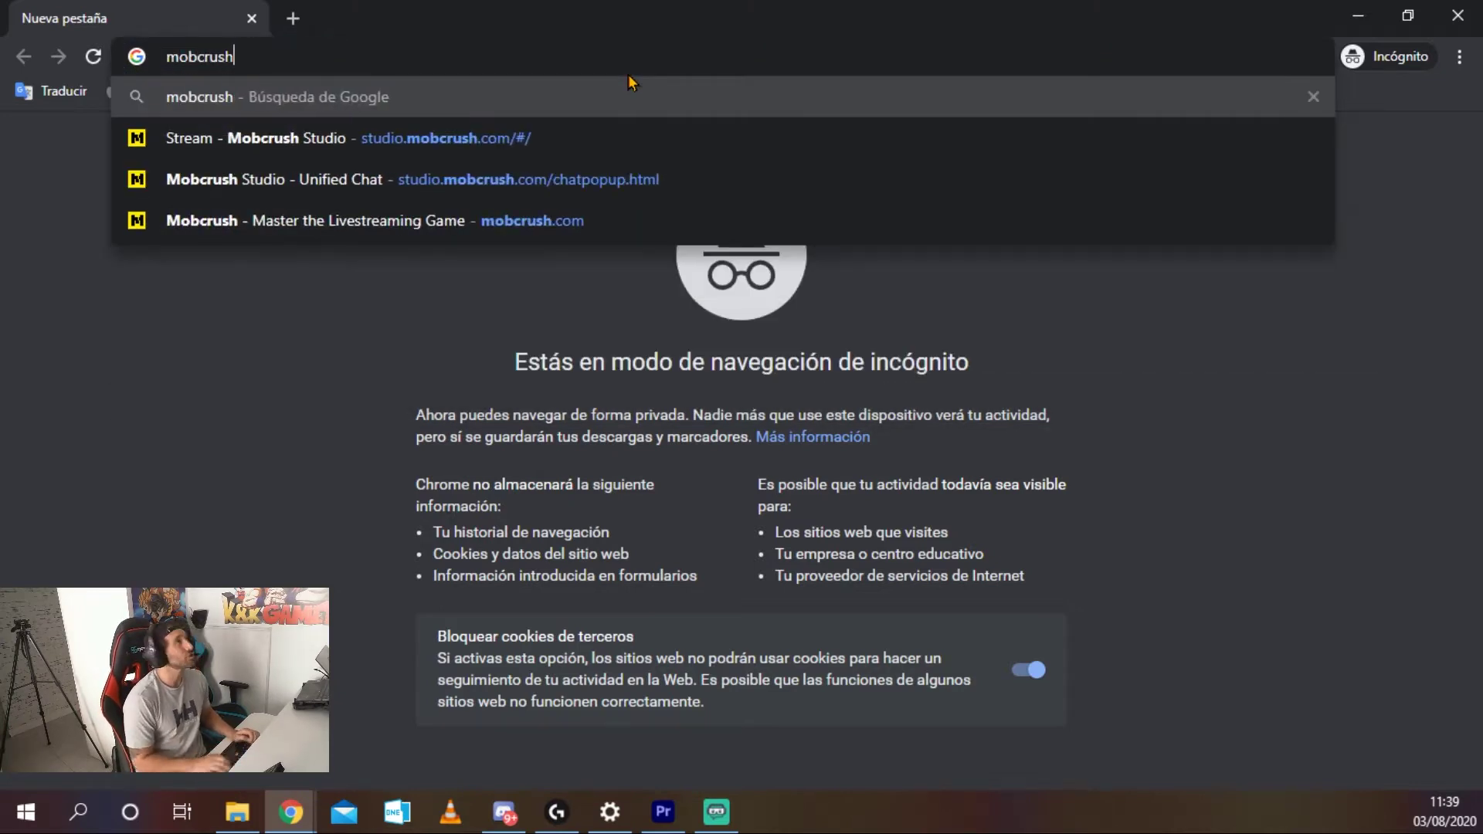
key(Return)
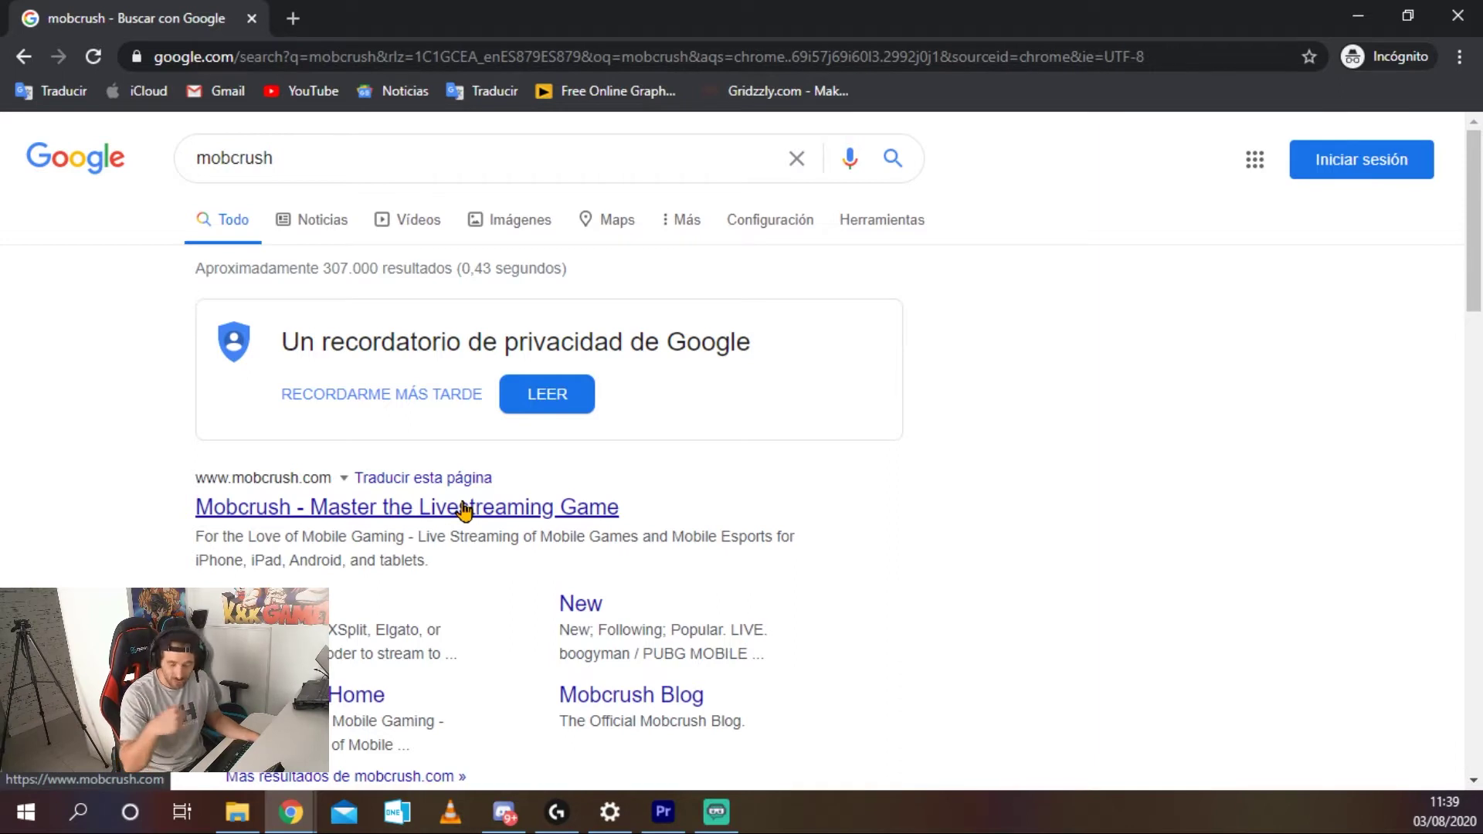
click(328, 508)
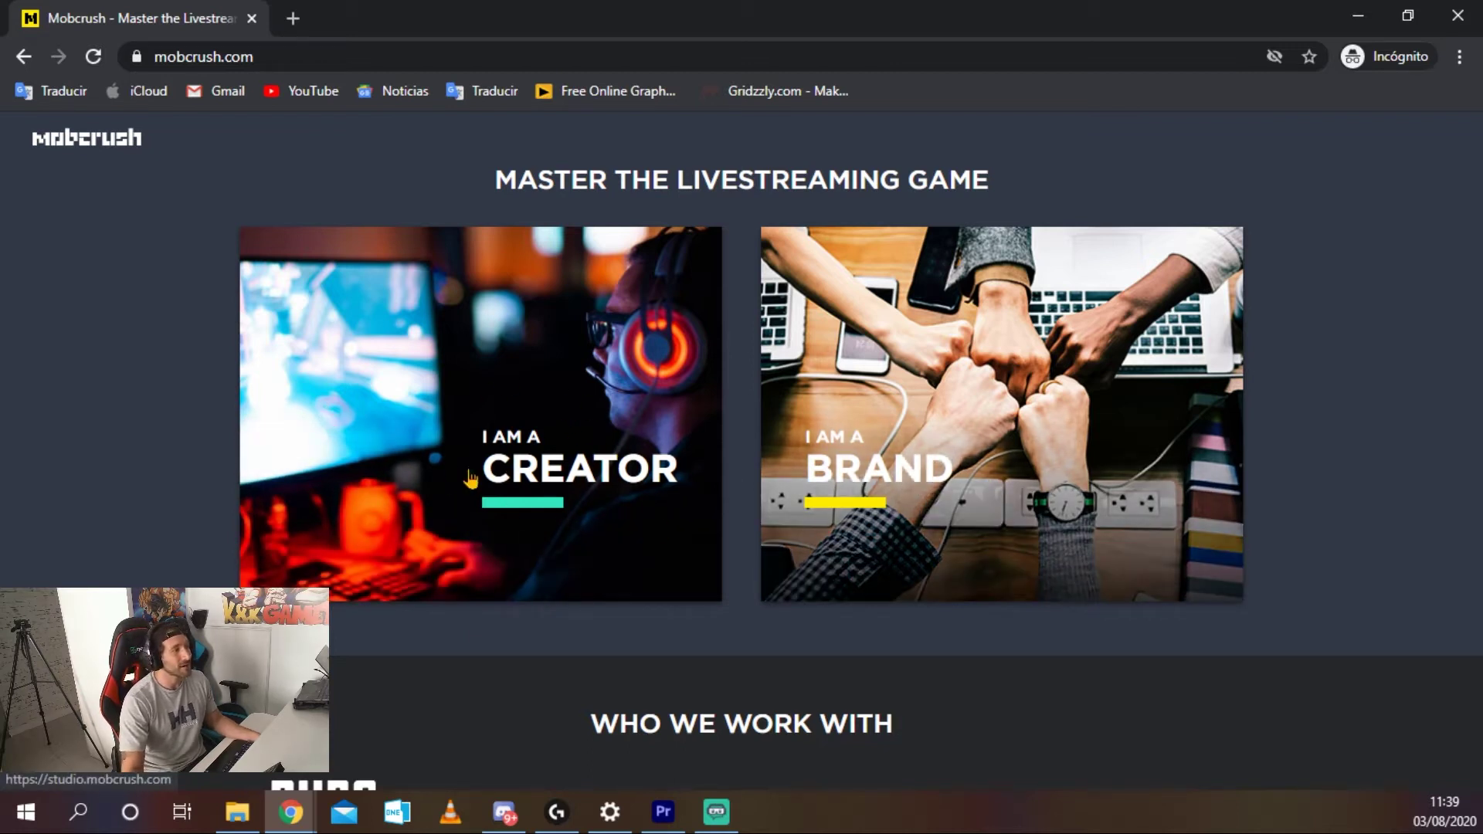
click(569, 423)
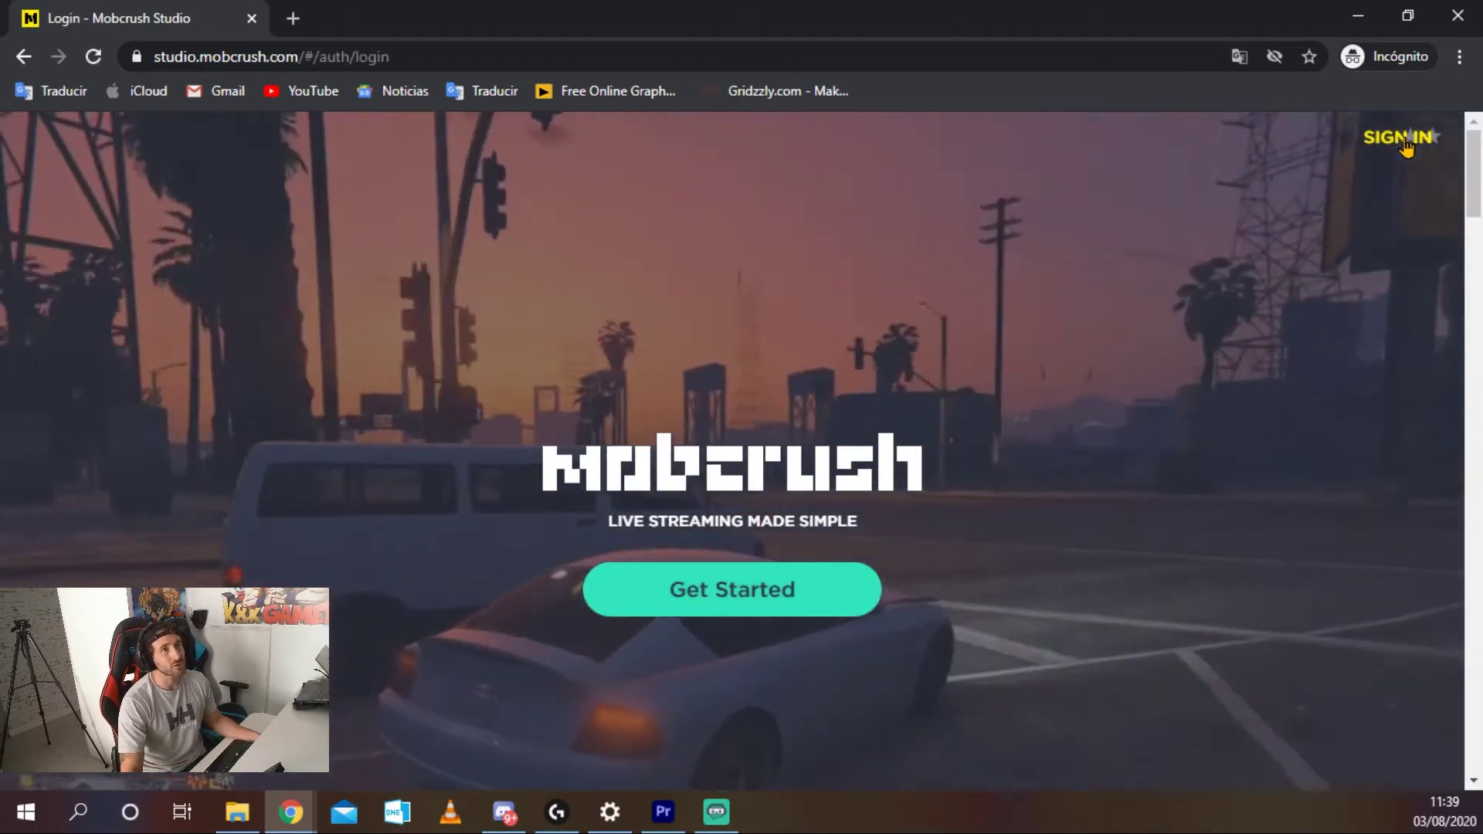
Sign in to Mobcrush with the existing Google account, granting access to the YouTube account and continuing as the existing profile.
click(1406, 147)
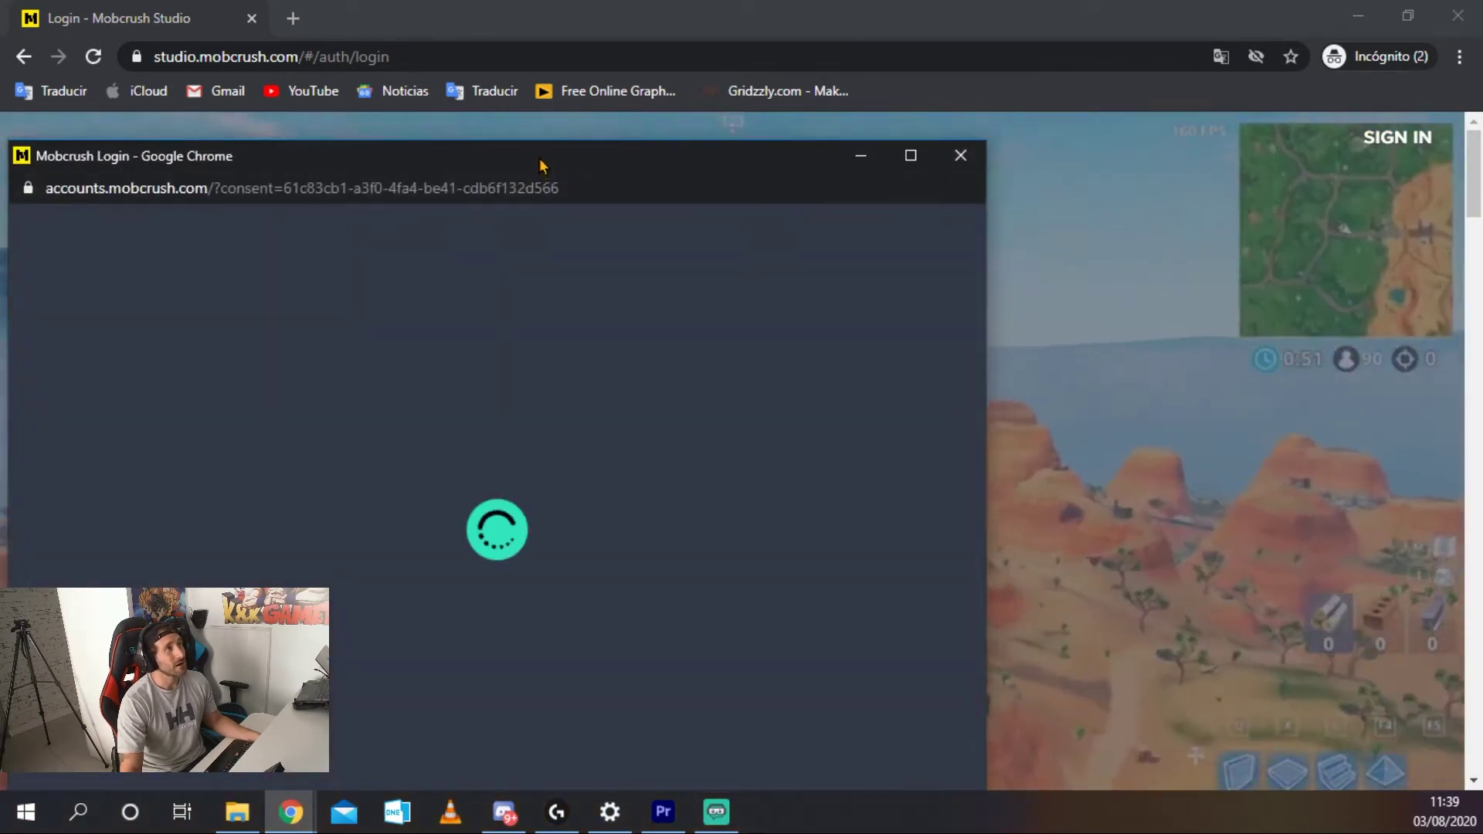
drag(541, 163, 852, 87)
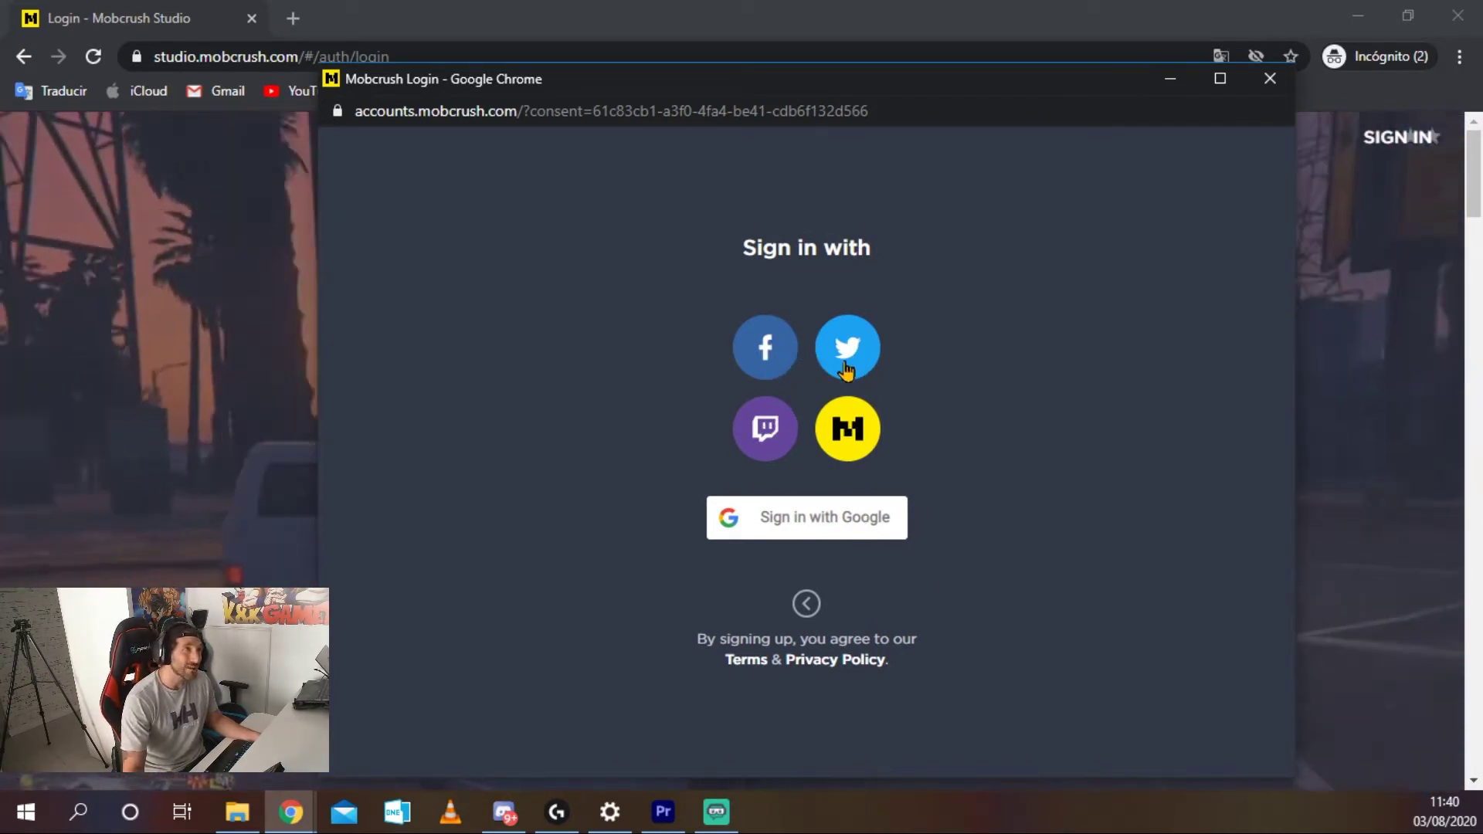
click(806, 524)
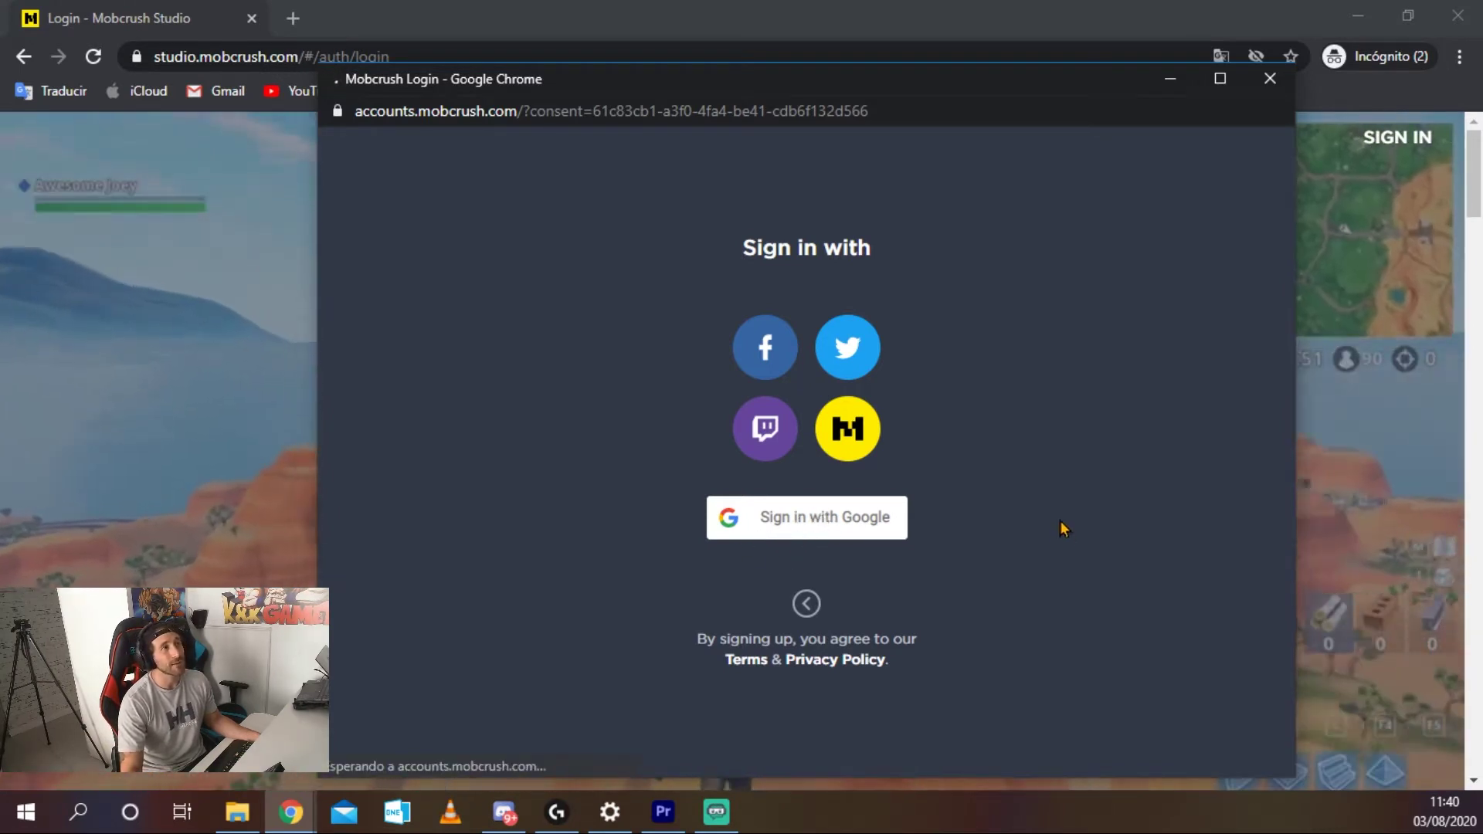
scroll(751, 520, down, 3)
scroll(683, 484, up, 3)
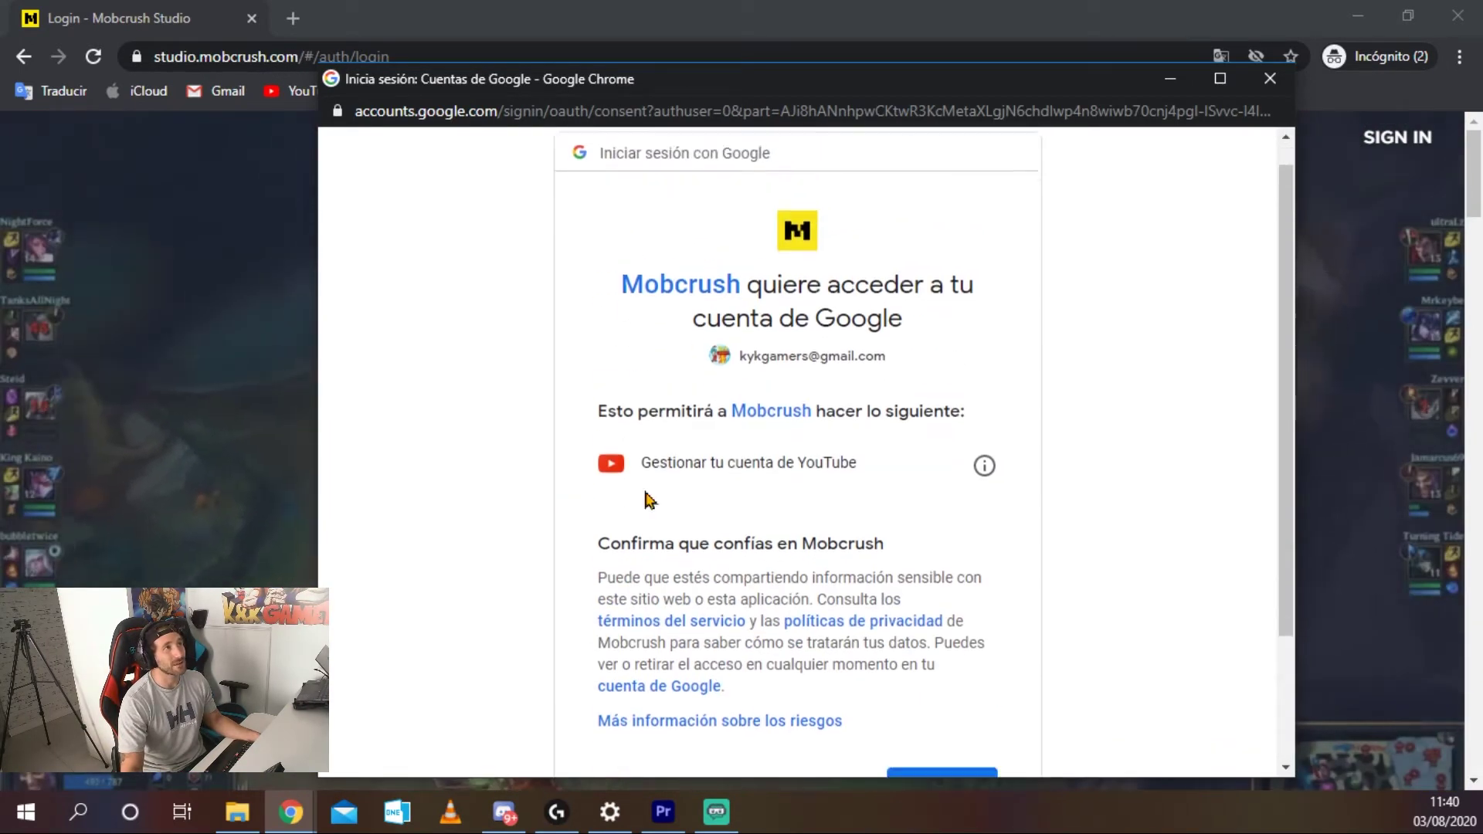
scroll(683, 484, down, 3)
click(953, 618)
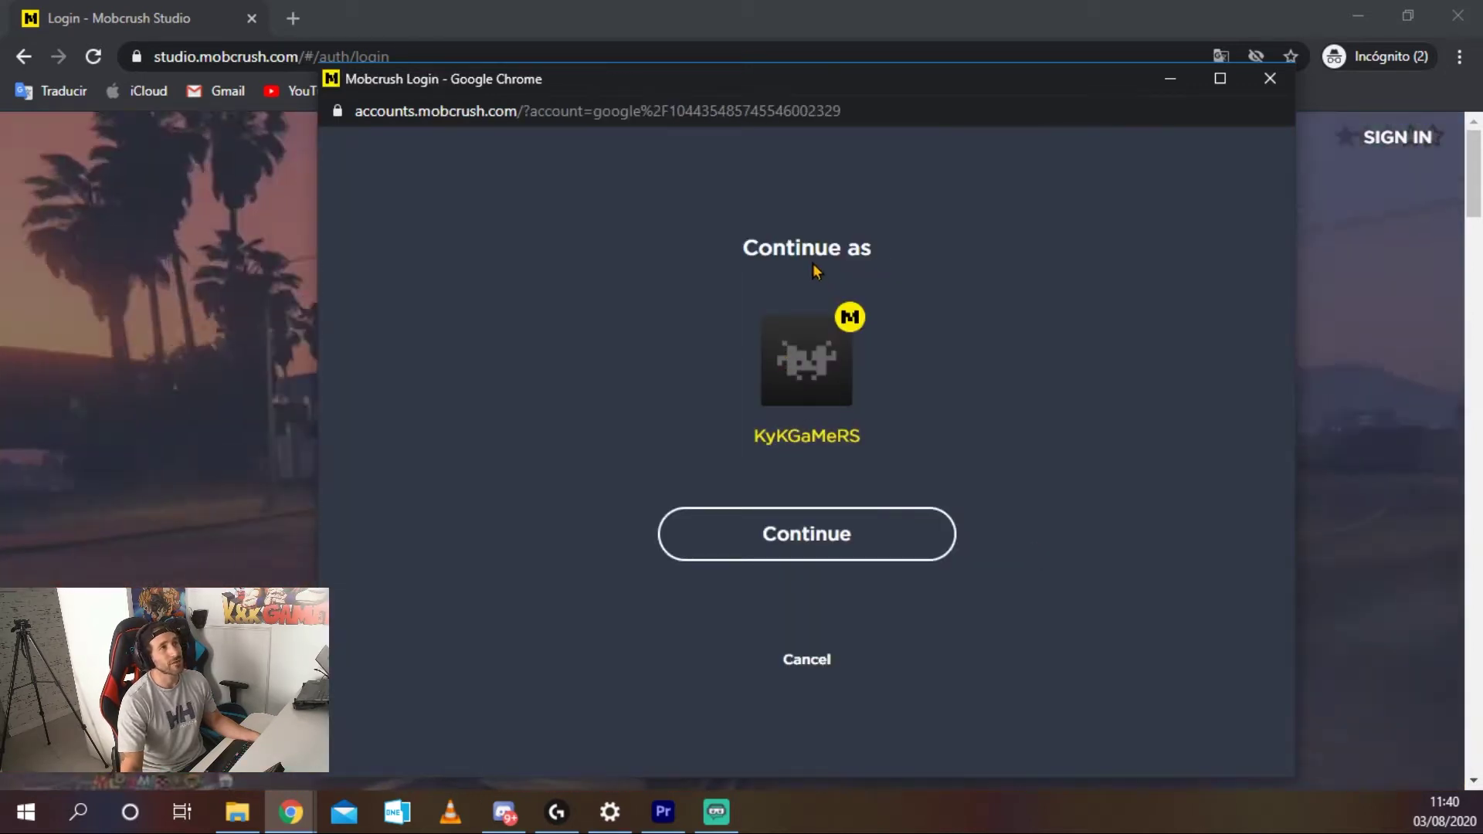
click(842, 533)
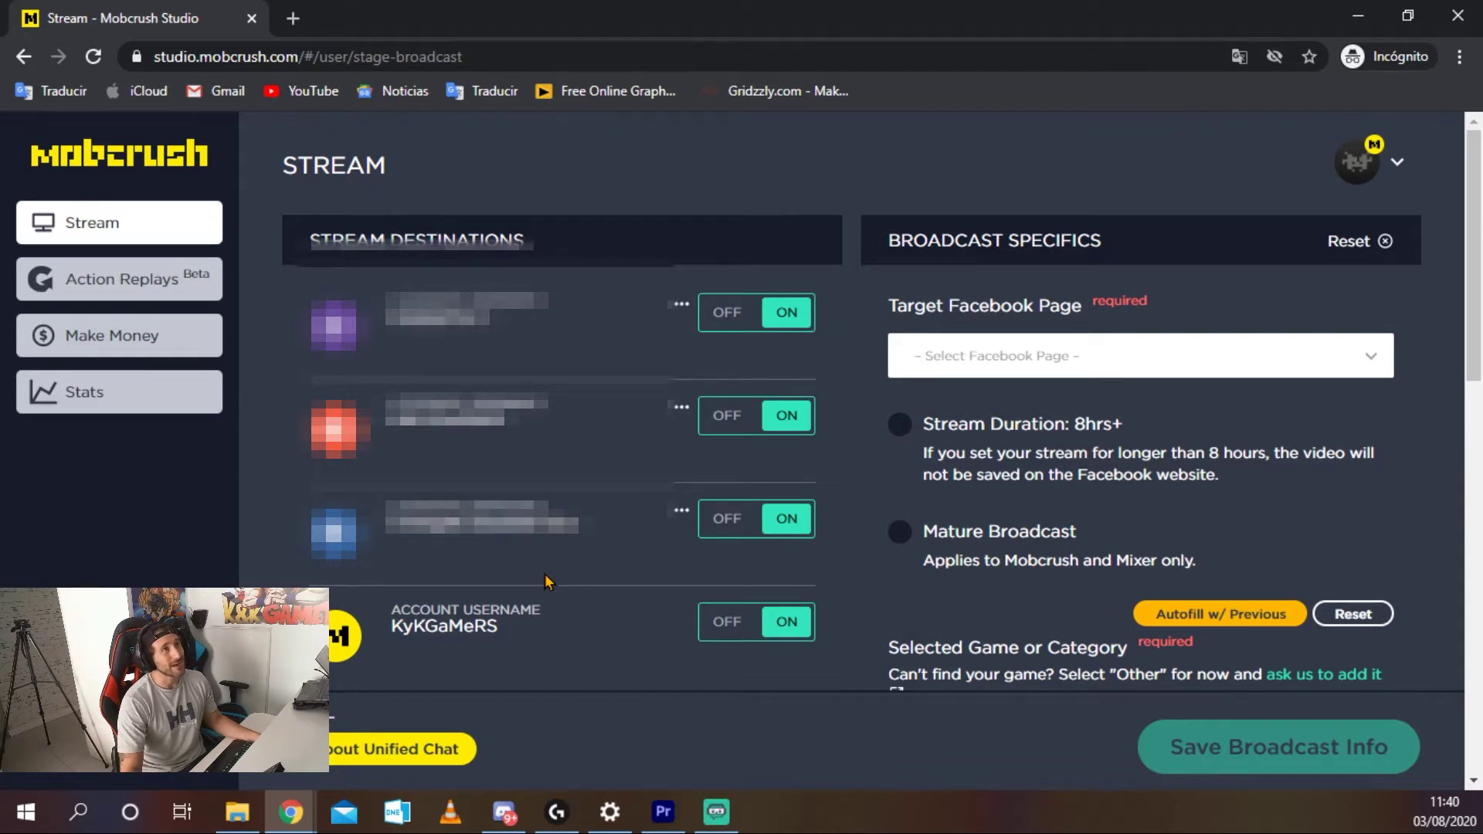
scroll(545, 579, down, 3)
scroll(545, 579, up, 3)
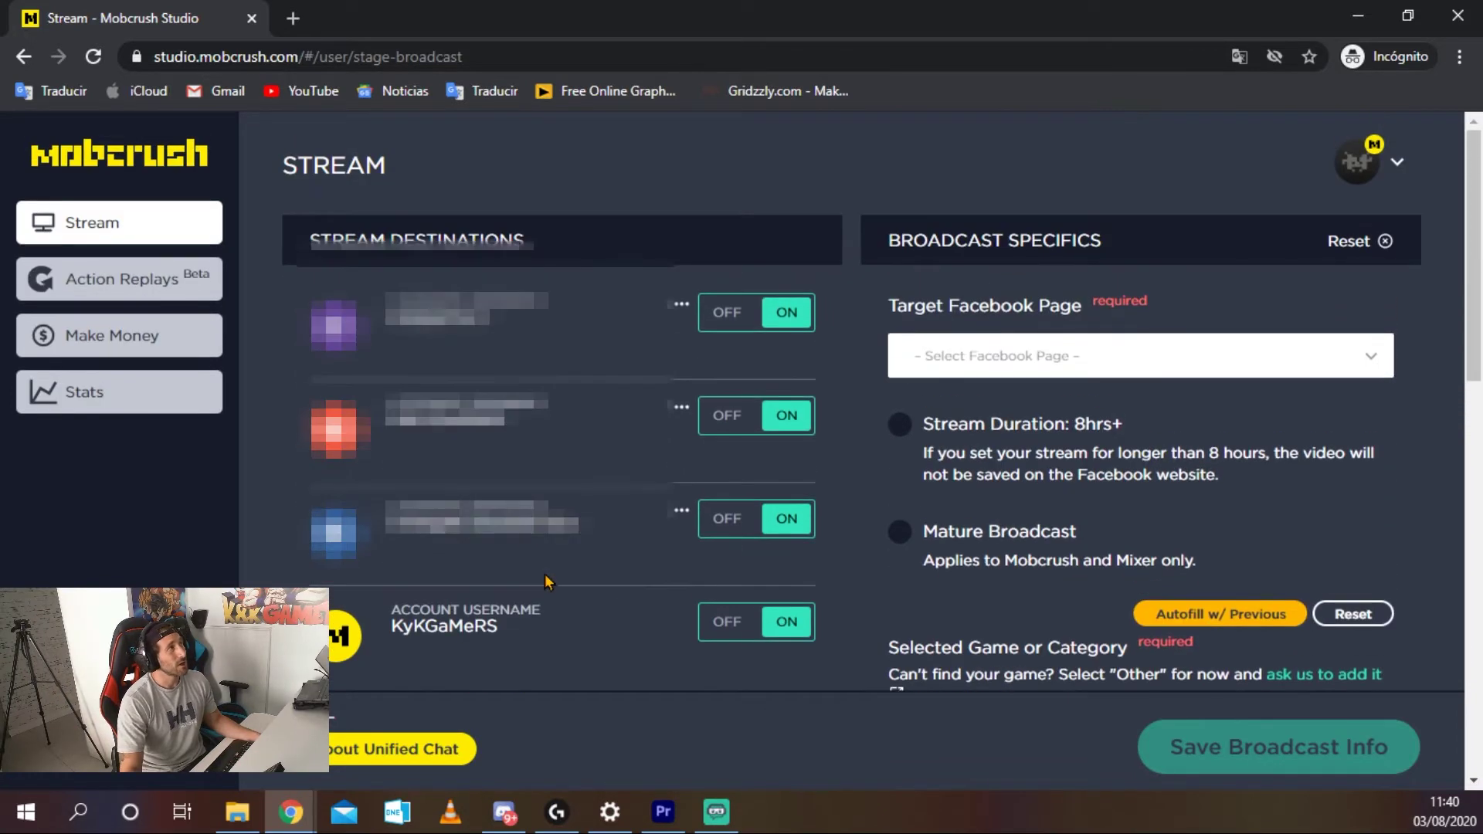
scroll(829, 638, down, 10)
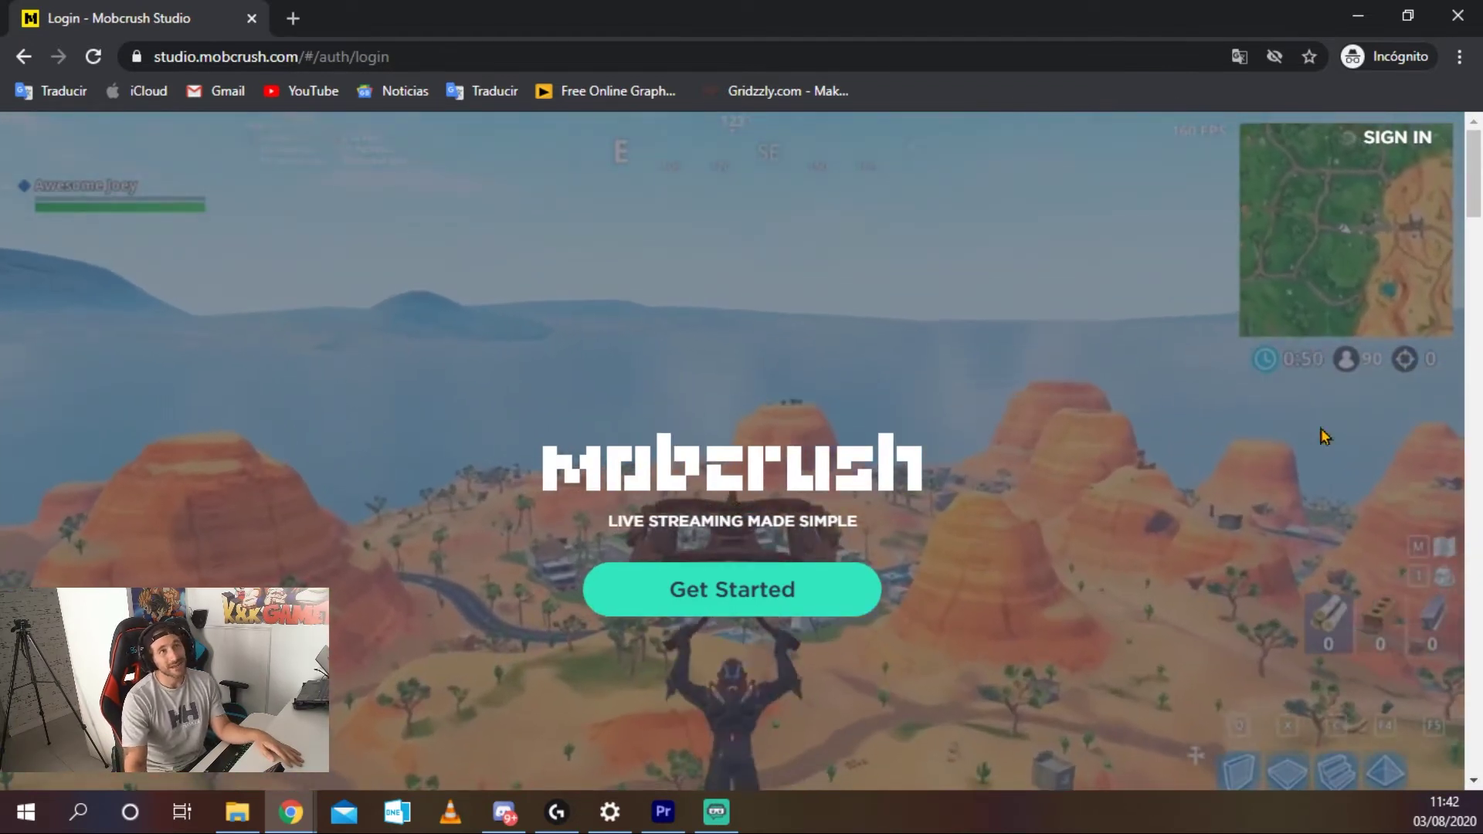
Get started with a new Mobcrush account, confirm creating a new profile and enter its username.
click(818, 587)
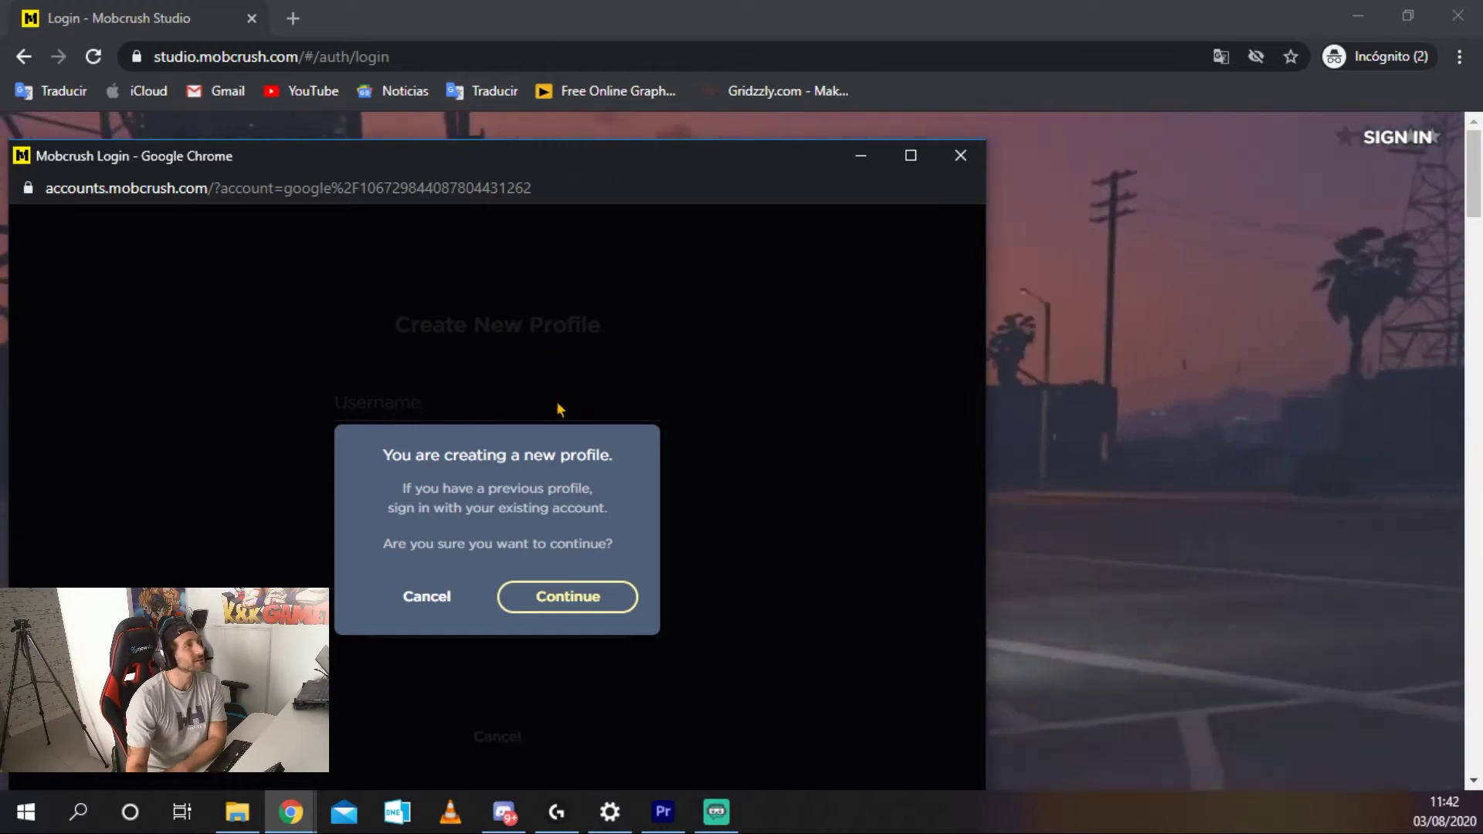
click(911, 155)
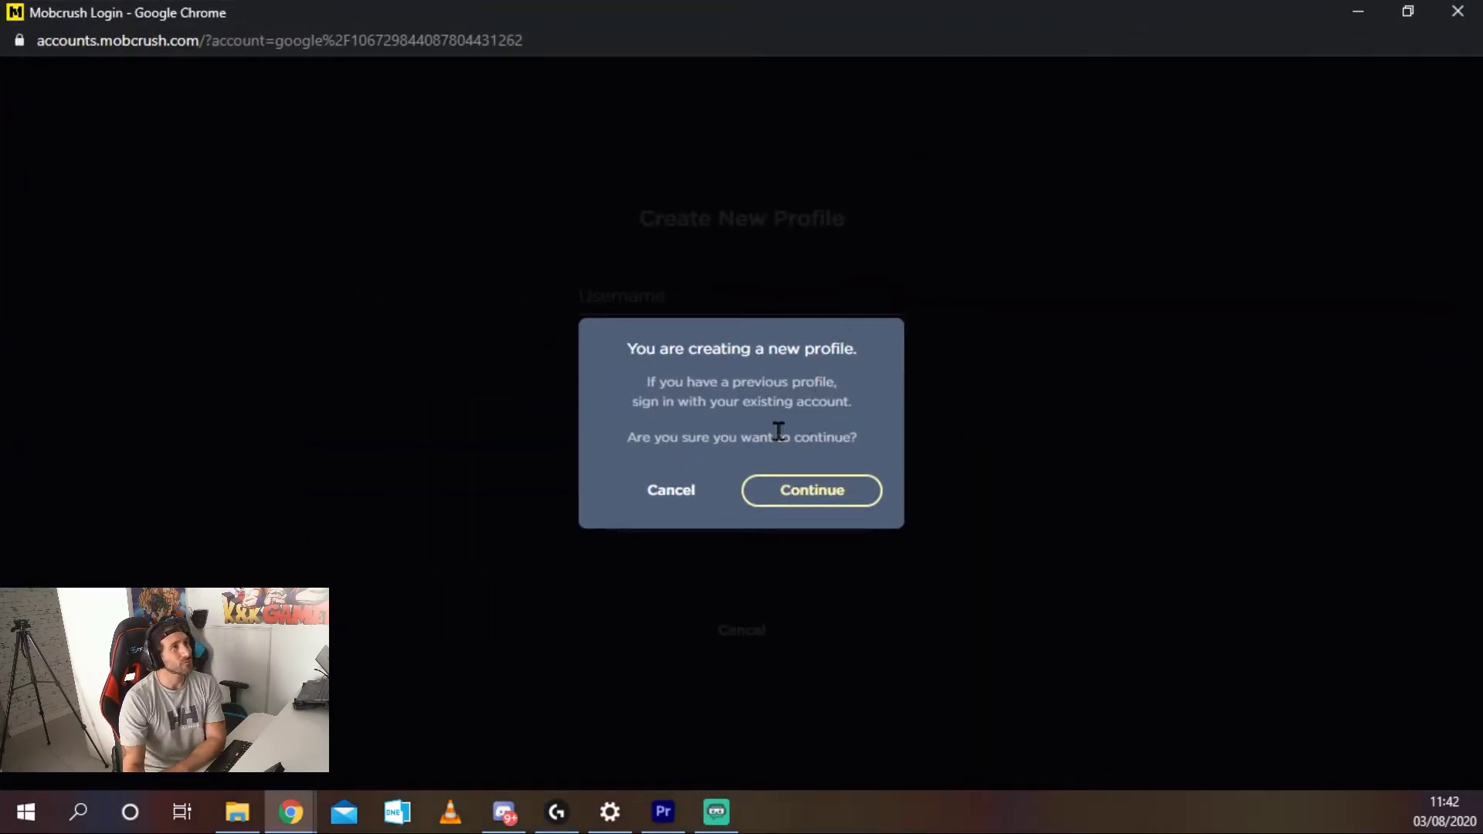
click(816, 495)
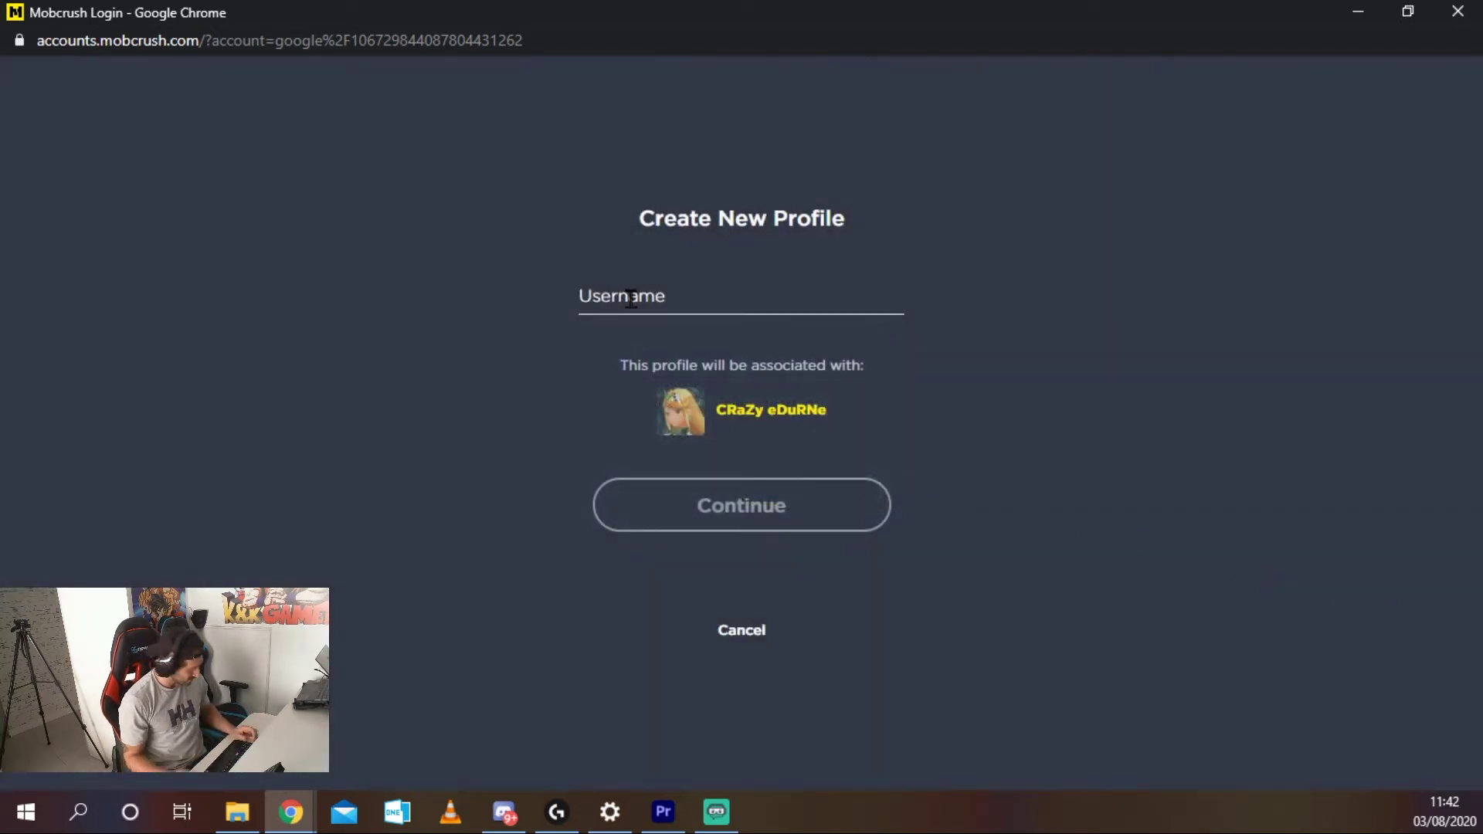
text(Cr)
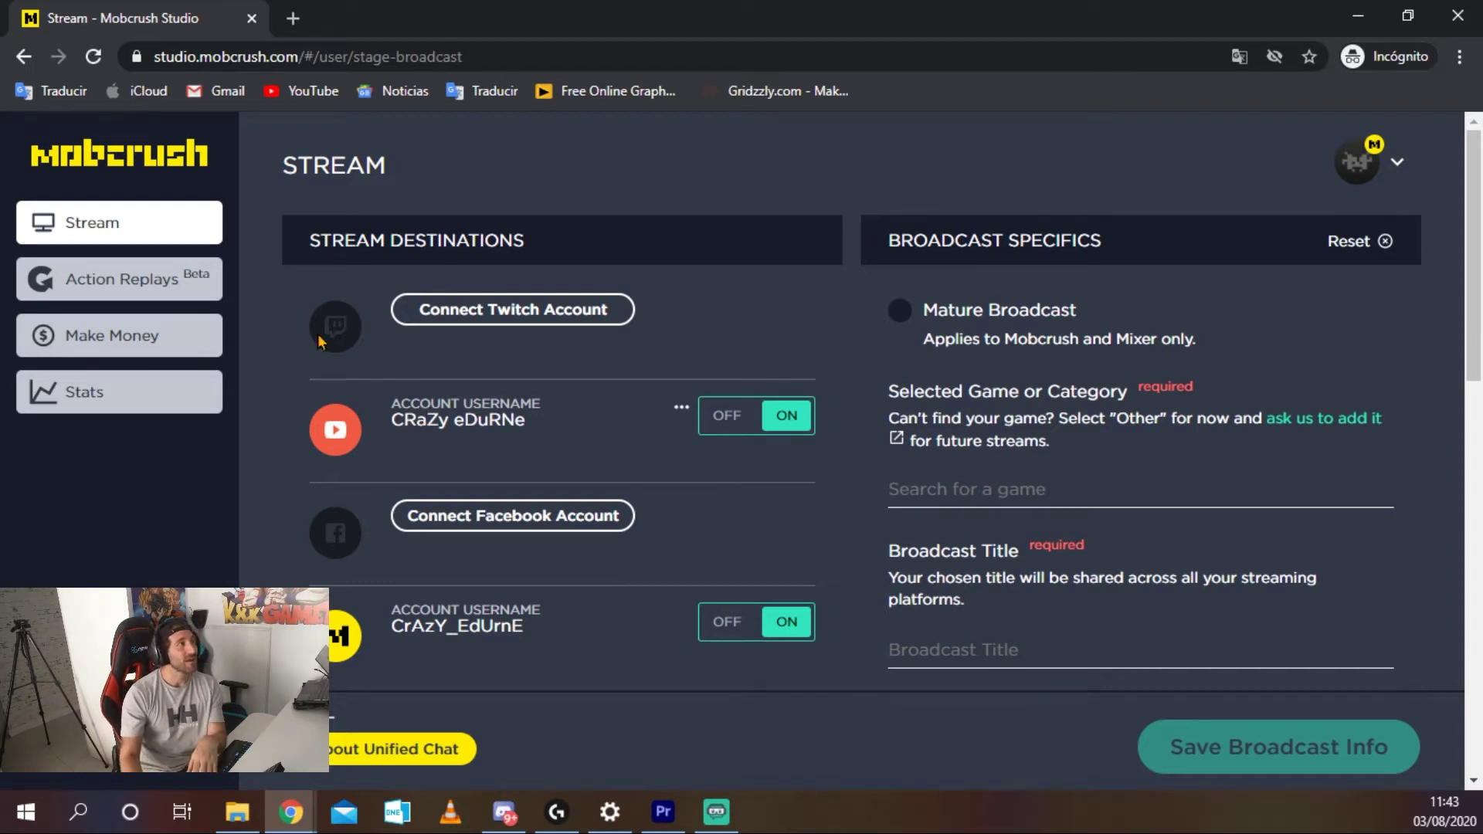
View the Twitch and Facebook account connection logins among the stream destinations, closing each without signing in.
scroll(271, 512, down, 3)
scroll(502, 577, up, 3)
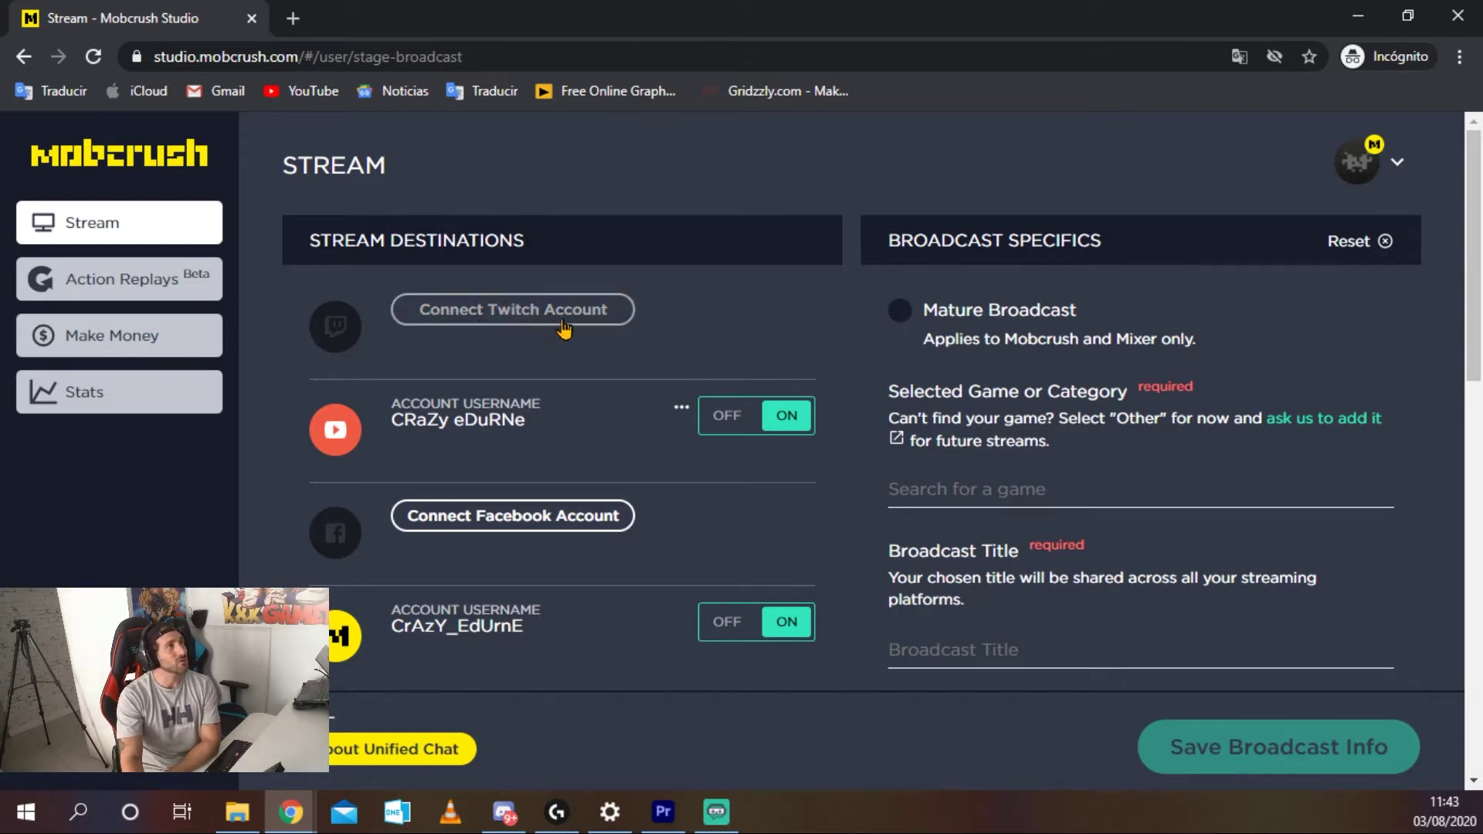
click(532, 318)
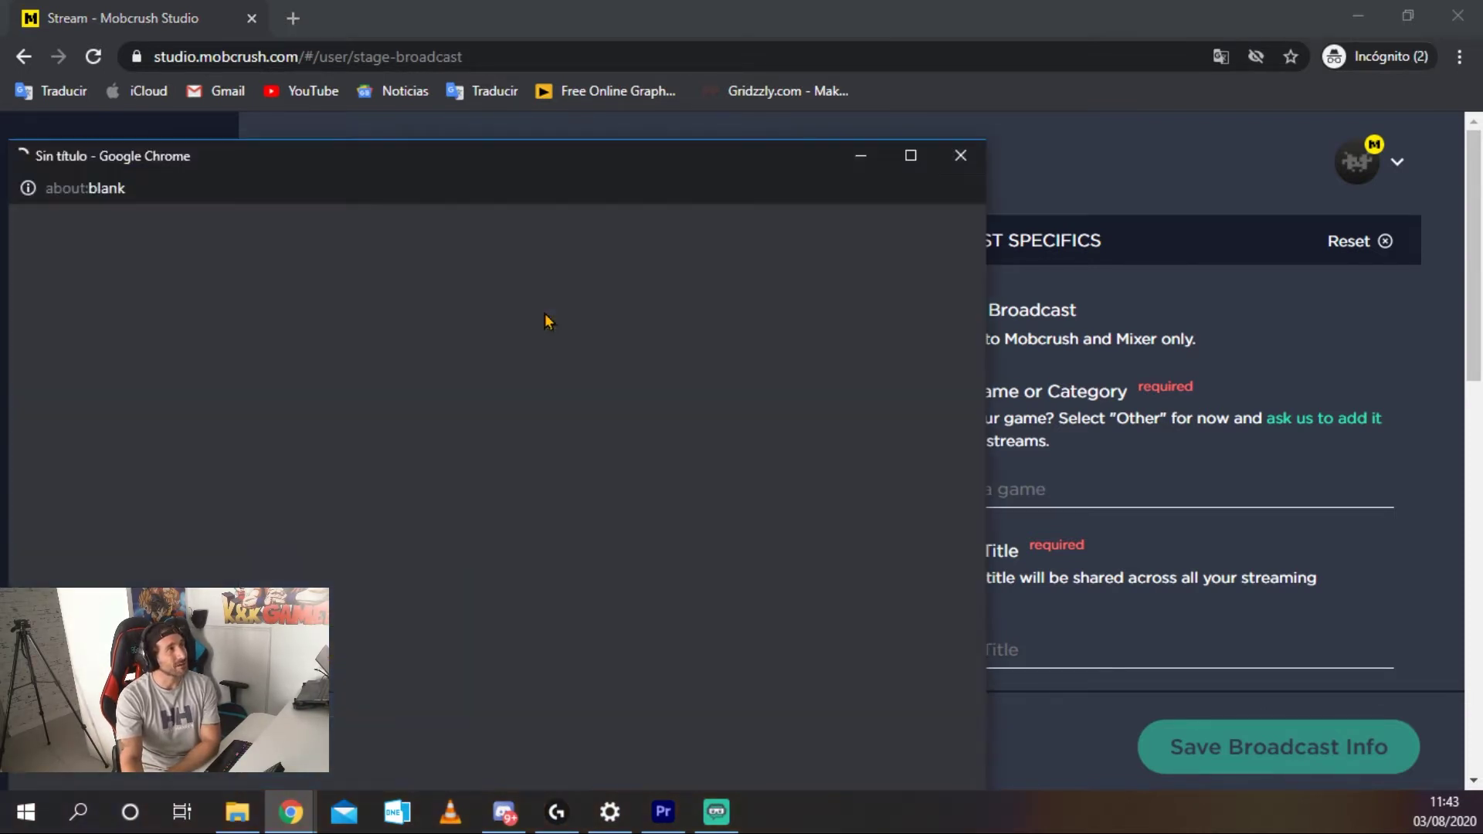
drag(723, 150, 1000, 34)
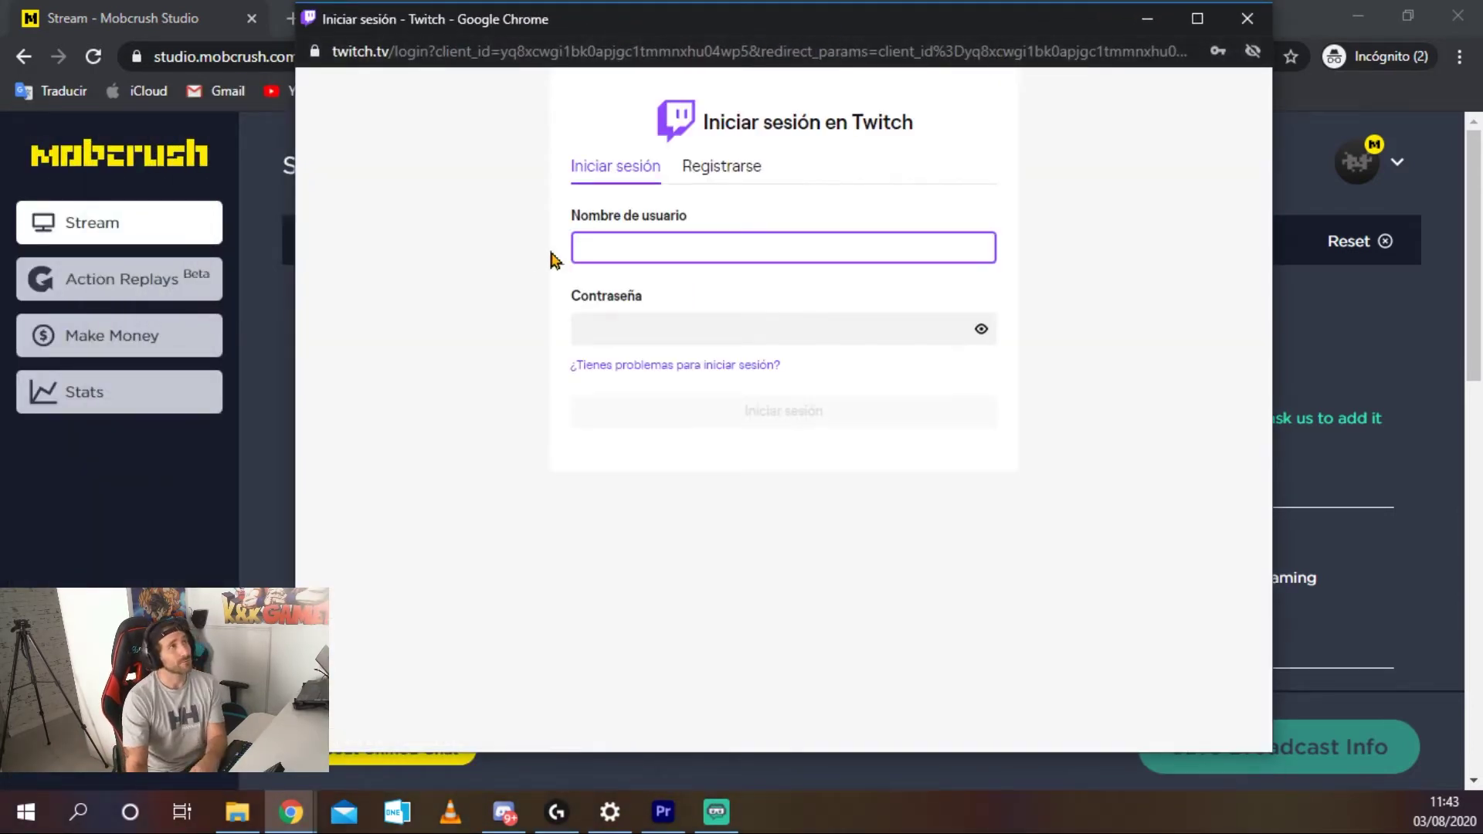
click(1247, 17)
click(534, 524)
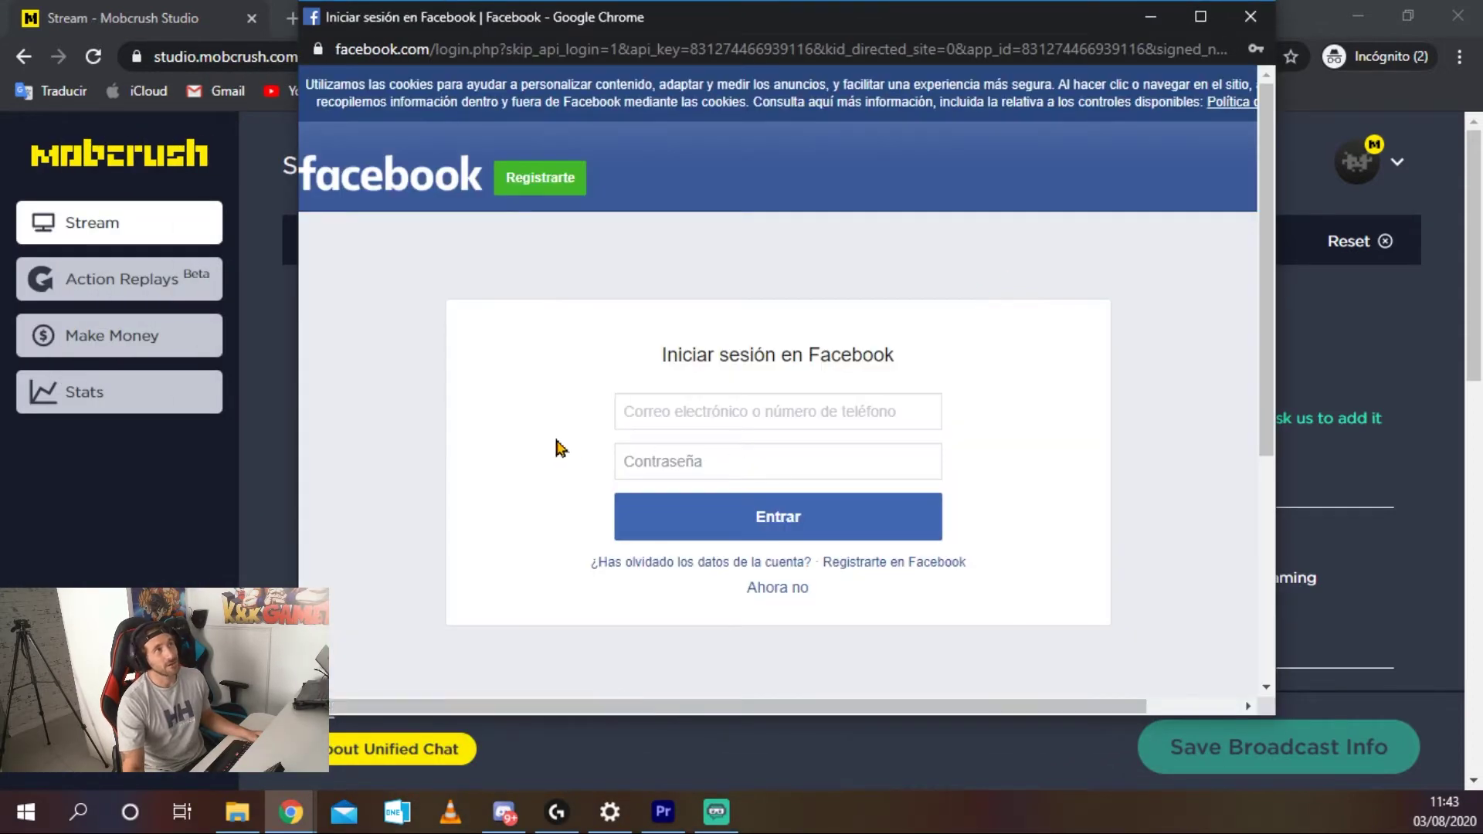
click(1251, 16)
scroll(389, 510, down, 2)
scroll(388, 510, down, 2)
scroll(474, 447, up, 5)
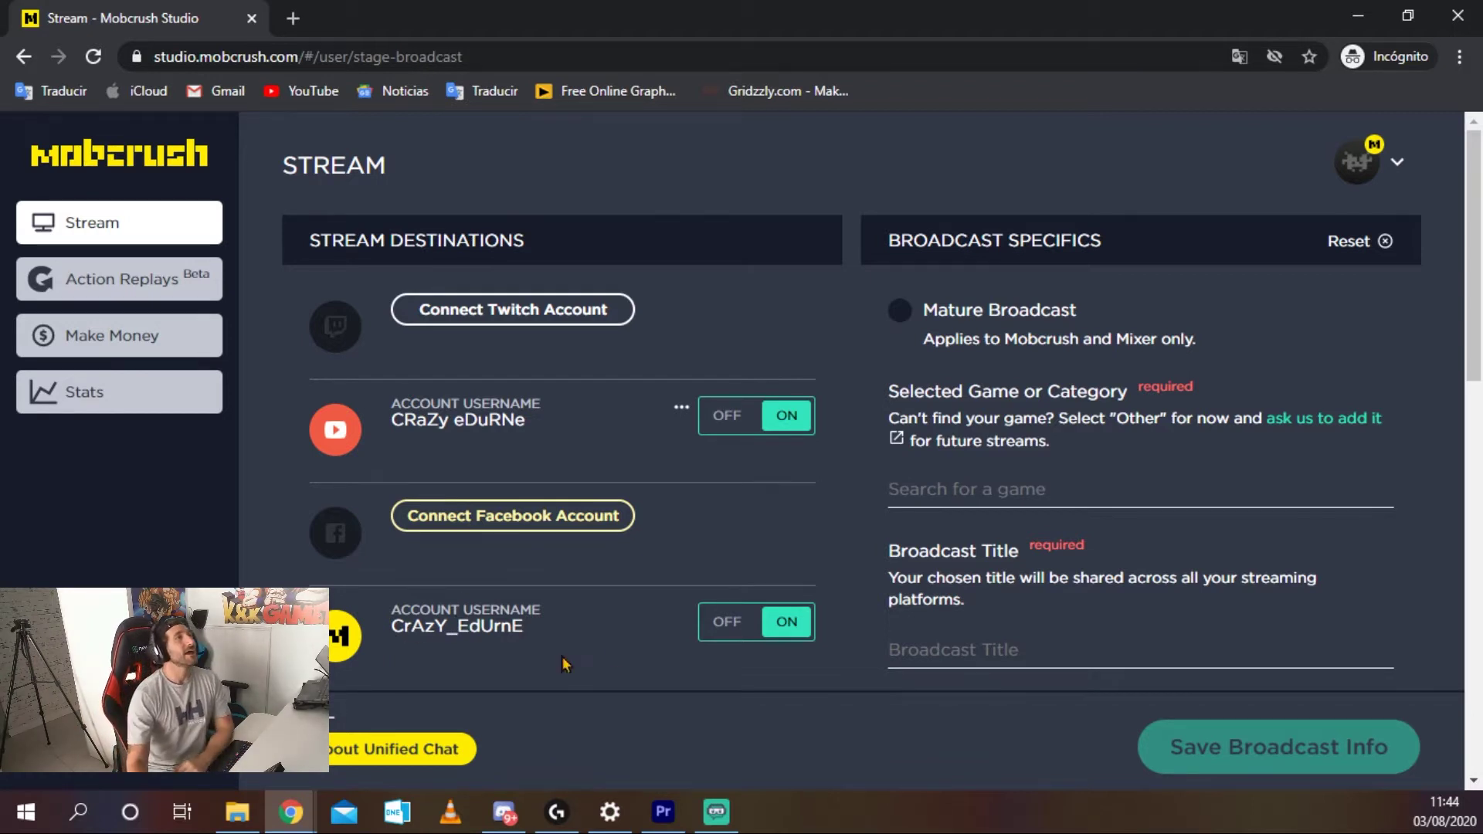
scroll(660, 423, down, 3)
scroll(661, 423, up, 3)
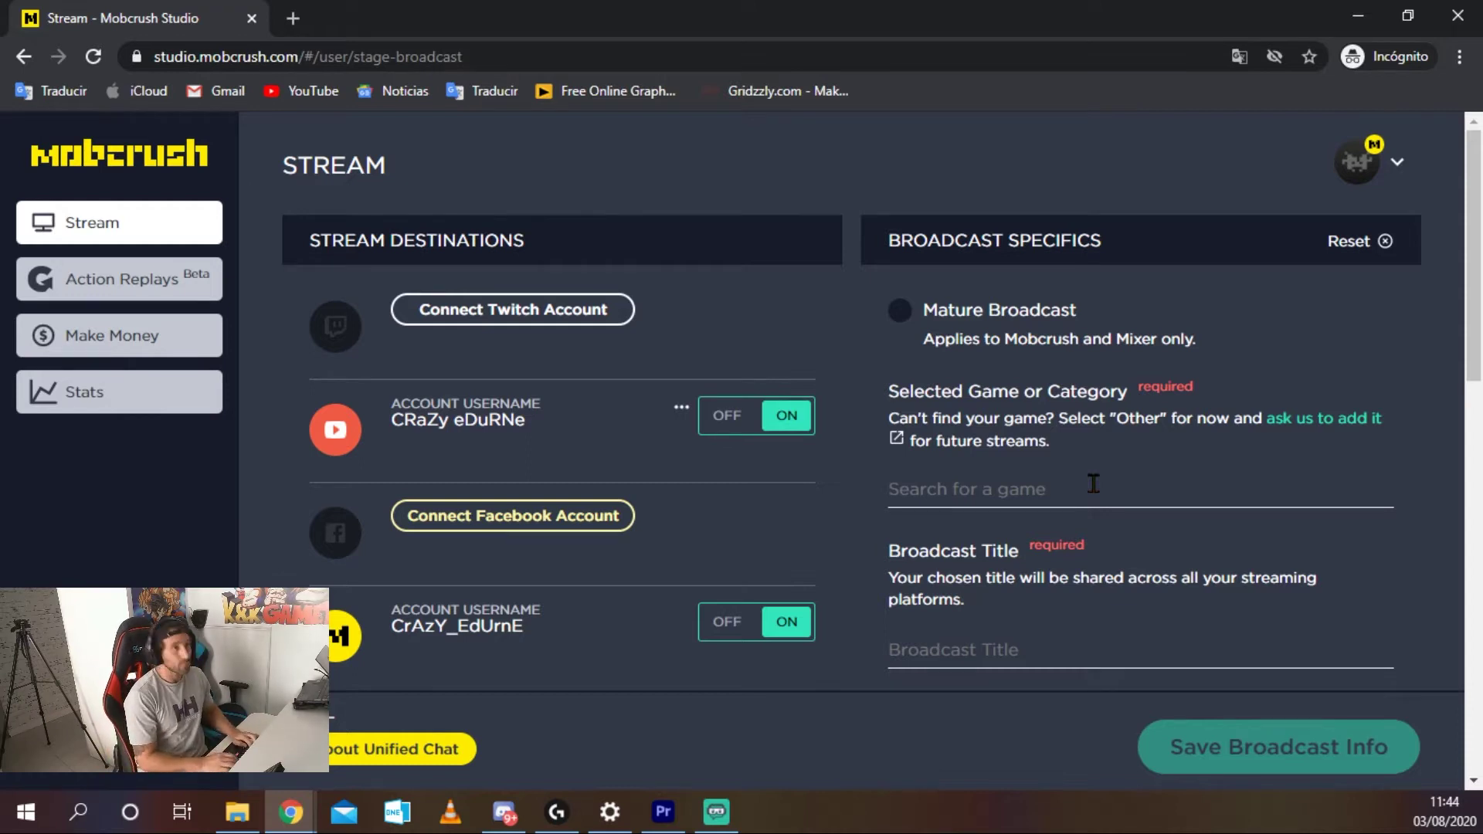
Search for Fortnite in the broadcast specifics and select Fortnite as the game or category.
click(944, 486)
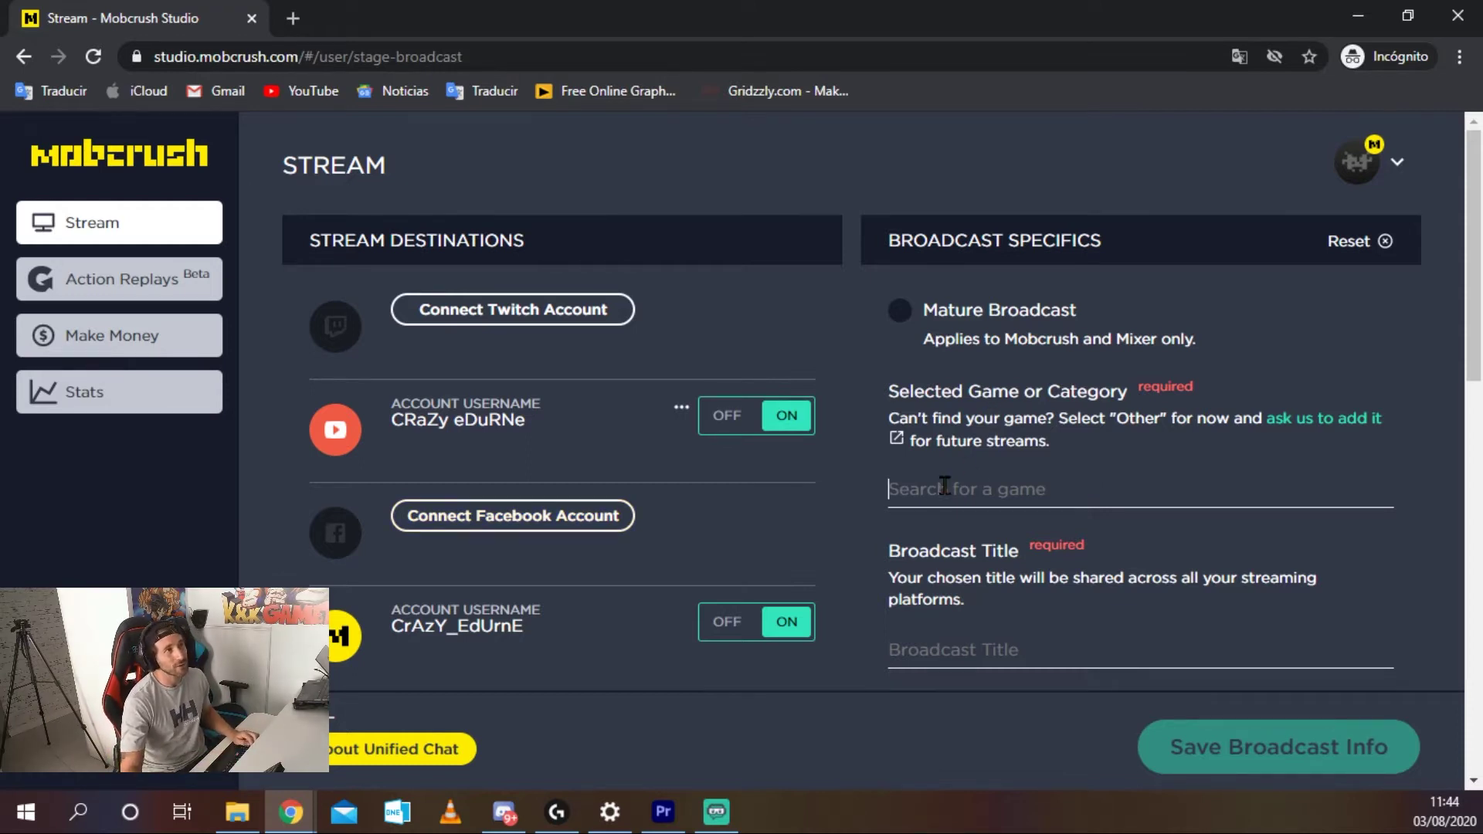
text(fORTNITE)
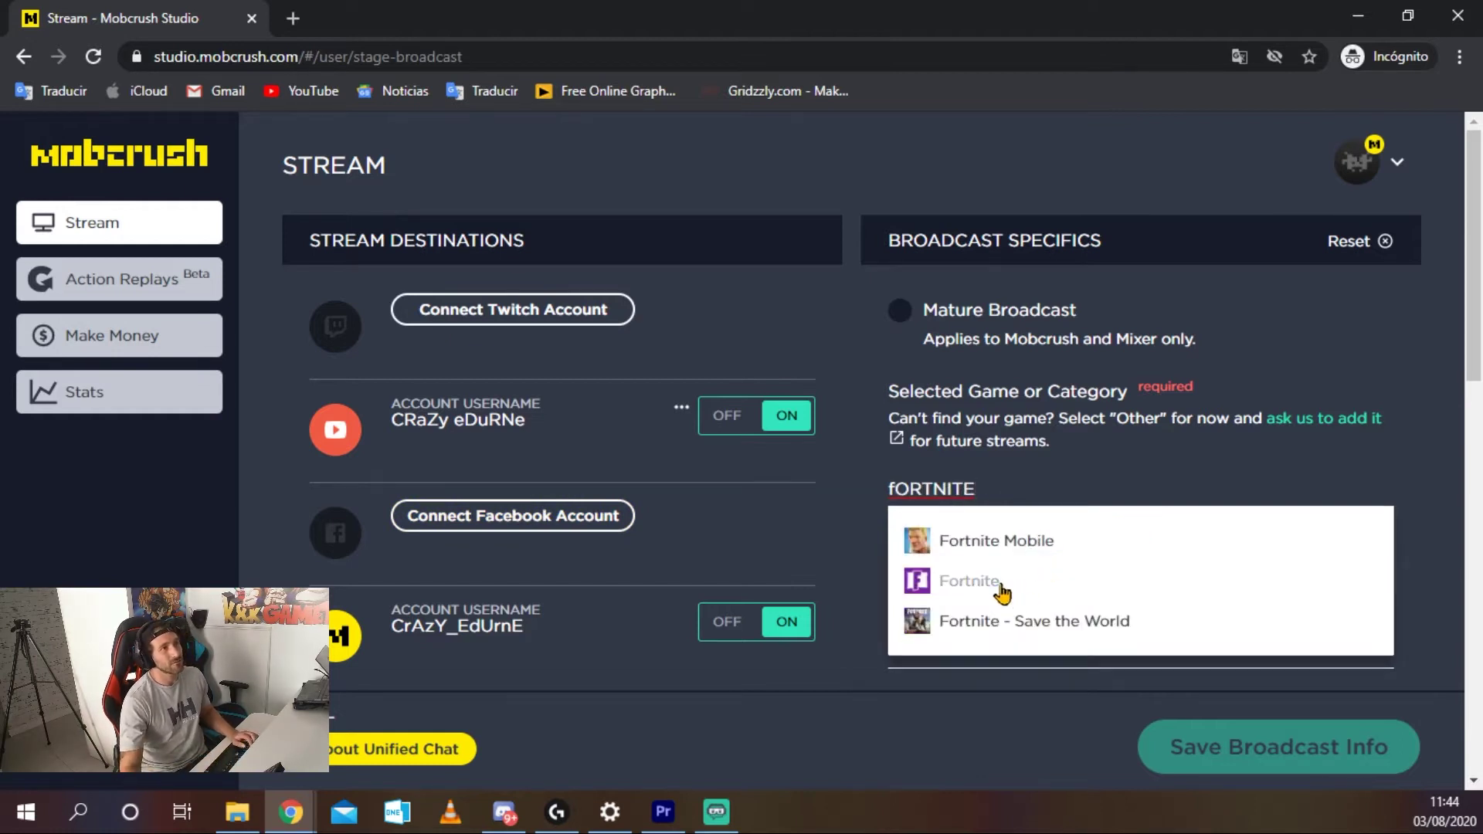
click(999, 578)
Set the broadcast title to "Mi primera partida de la temporada 3".
scroll(996, 519, down, 1)
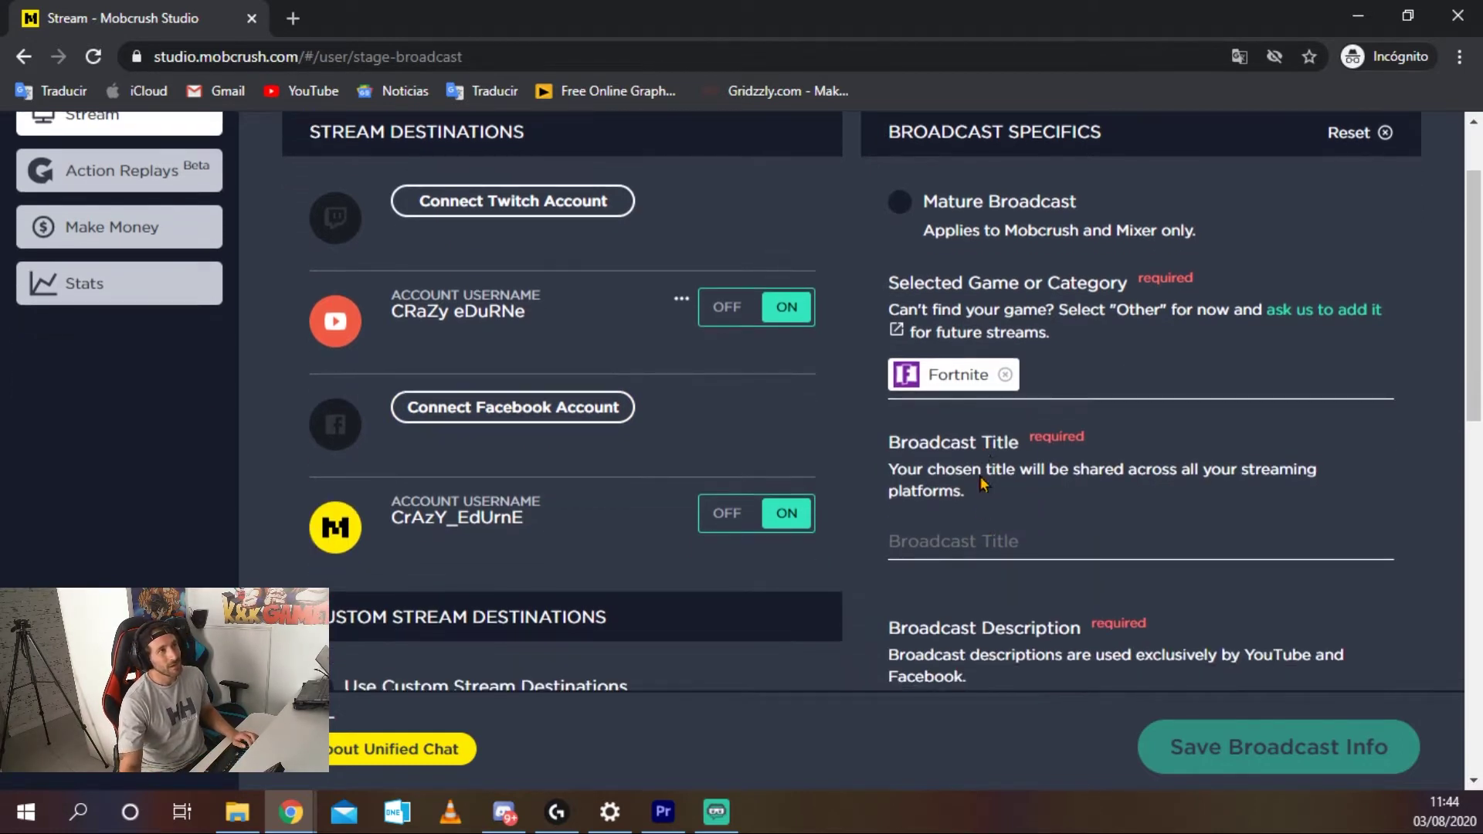
click(987, 542)
text(mI PRIMERA)
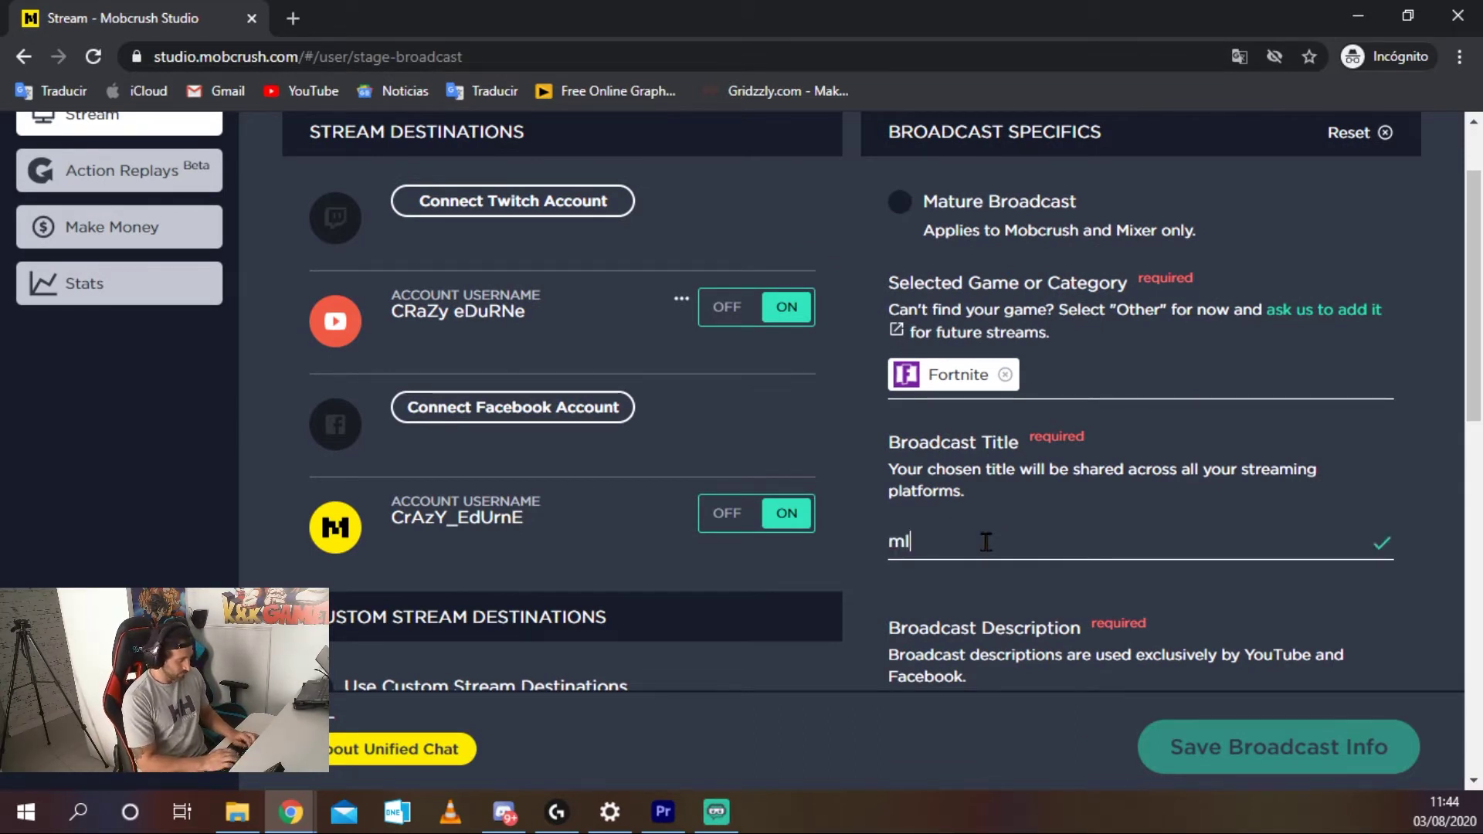
key(BackSpace)
key(BackSpace)
key(BackSpace)
key(BackSpace)
key(BackSpace)
key(BackSpace)
key(BackSpace)
key(BackSpace)
key(BackSpace)
key(BackSpace)
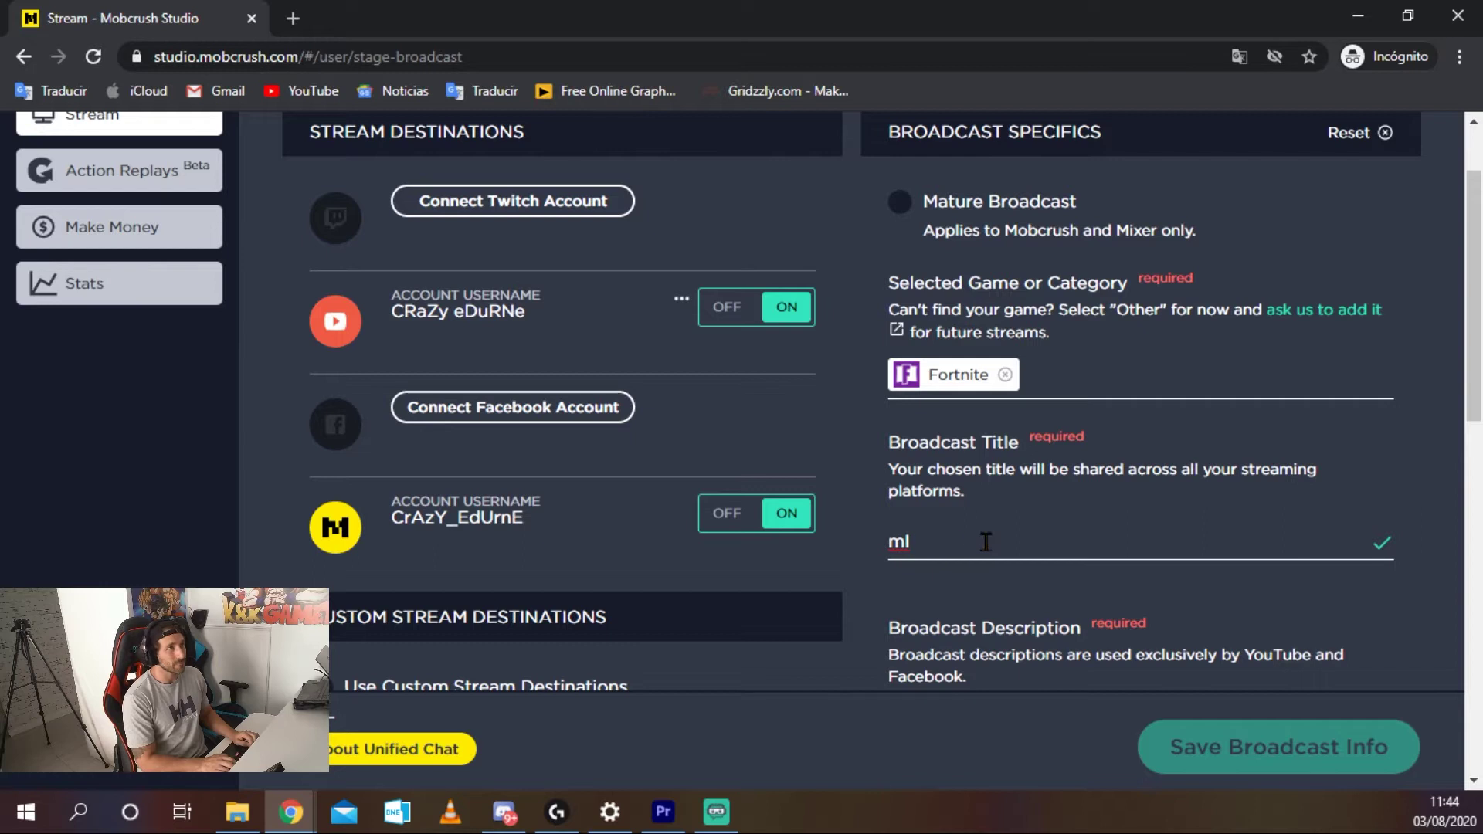
text(Mi primer)
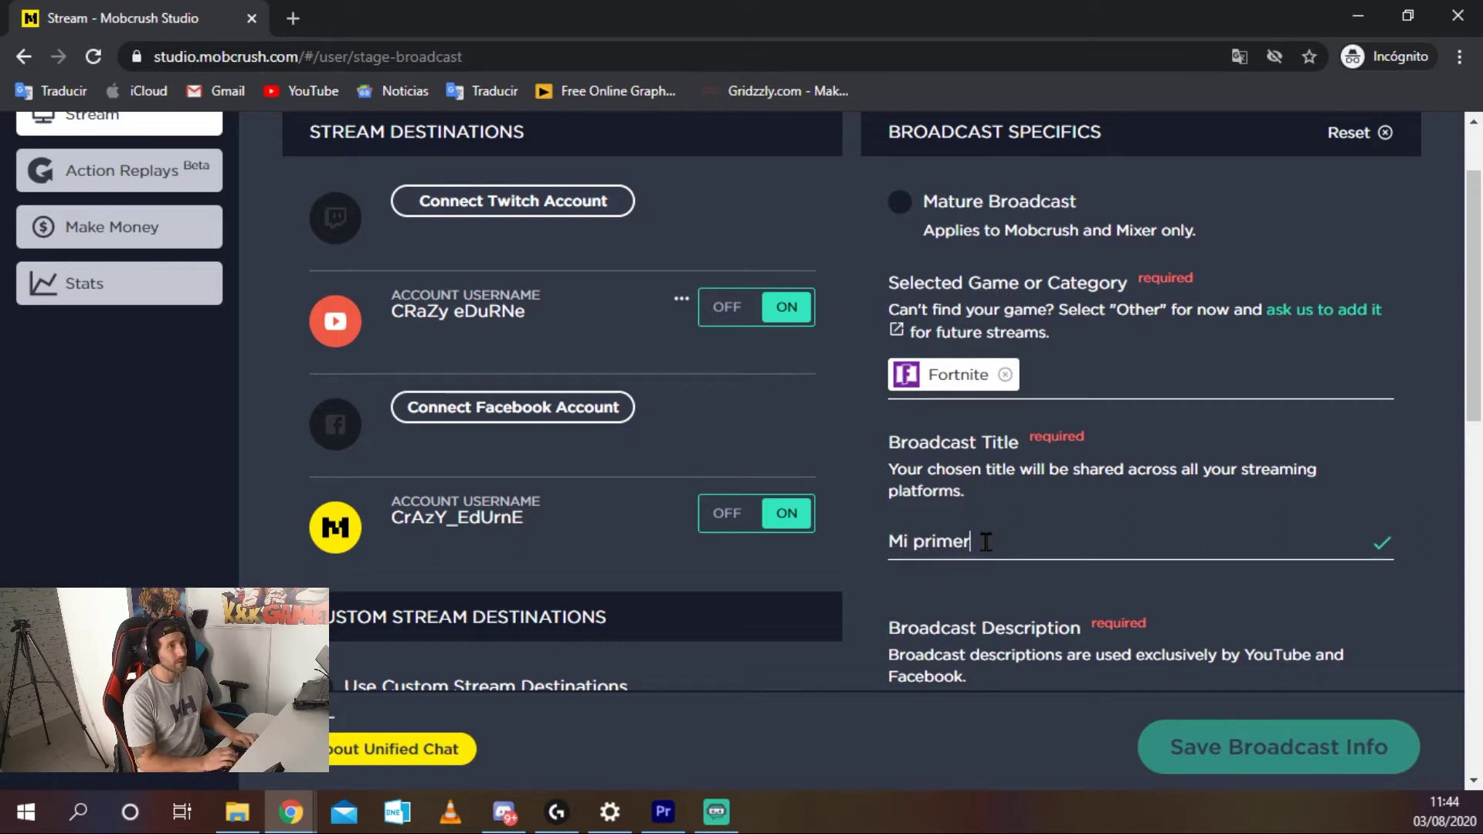
text(a partida de la temporada 3)
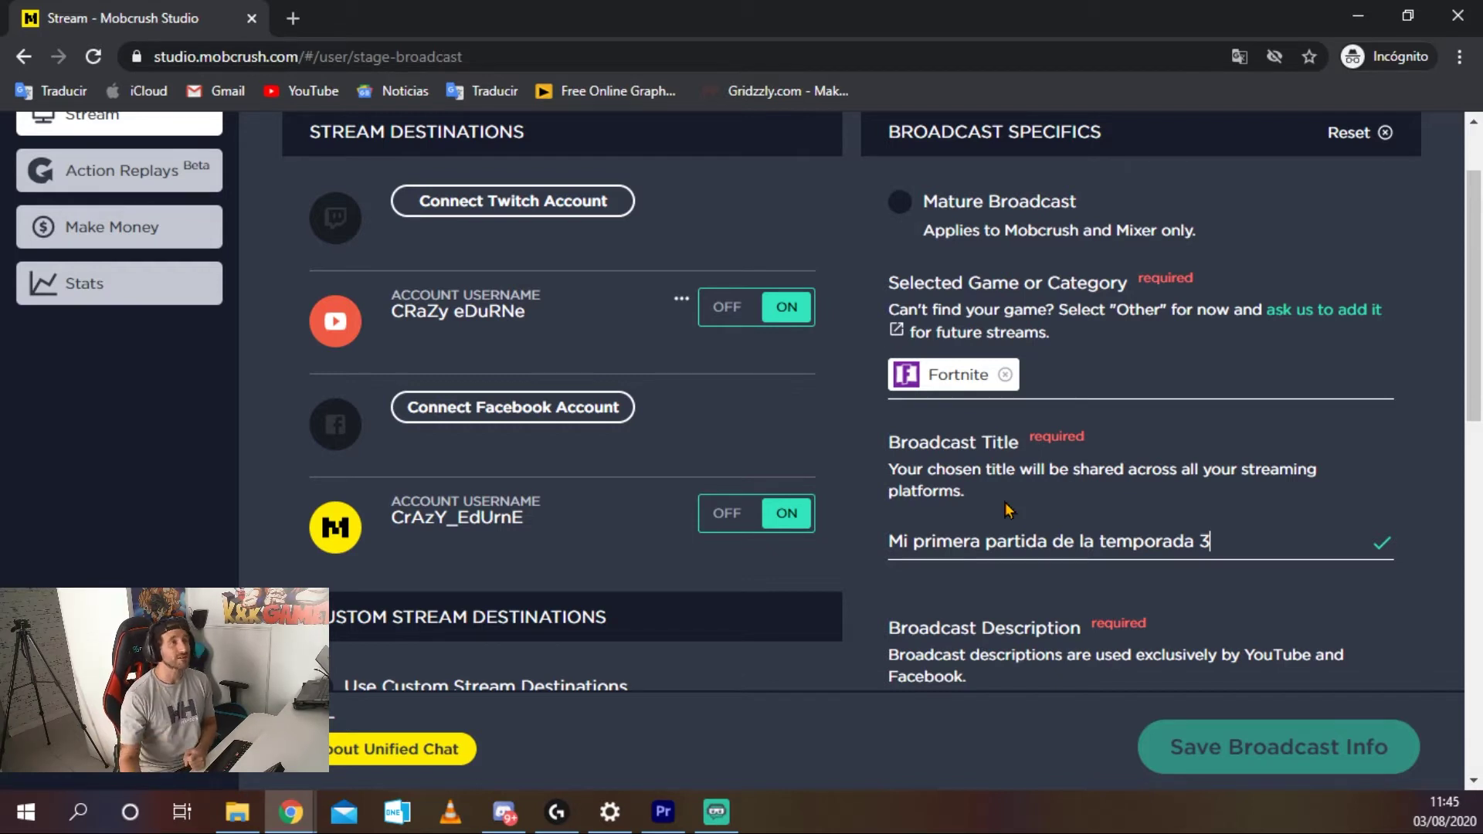
Set the broadcast description to "acompañame en lo que va ser mi primer directo de la temporada".
scroll(1005, 506, down, 4)
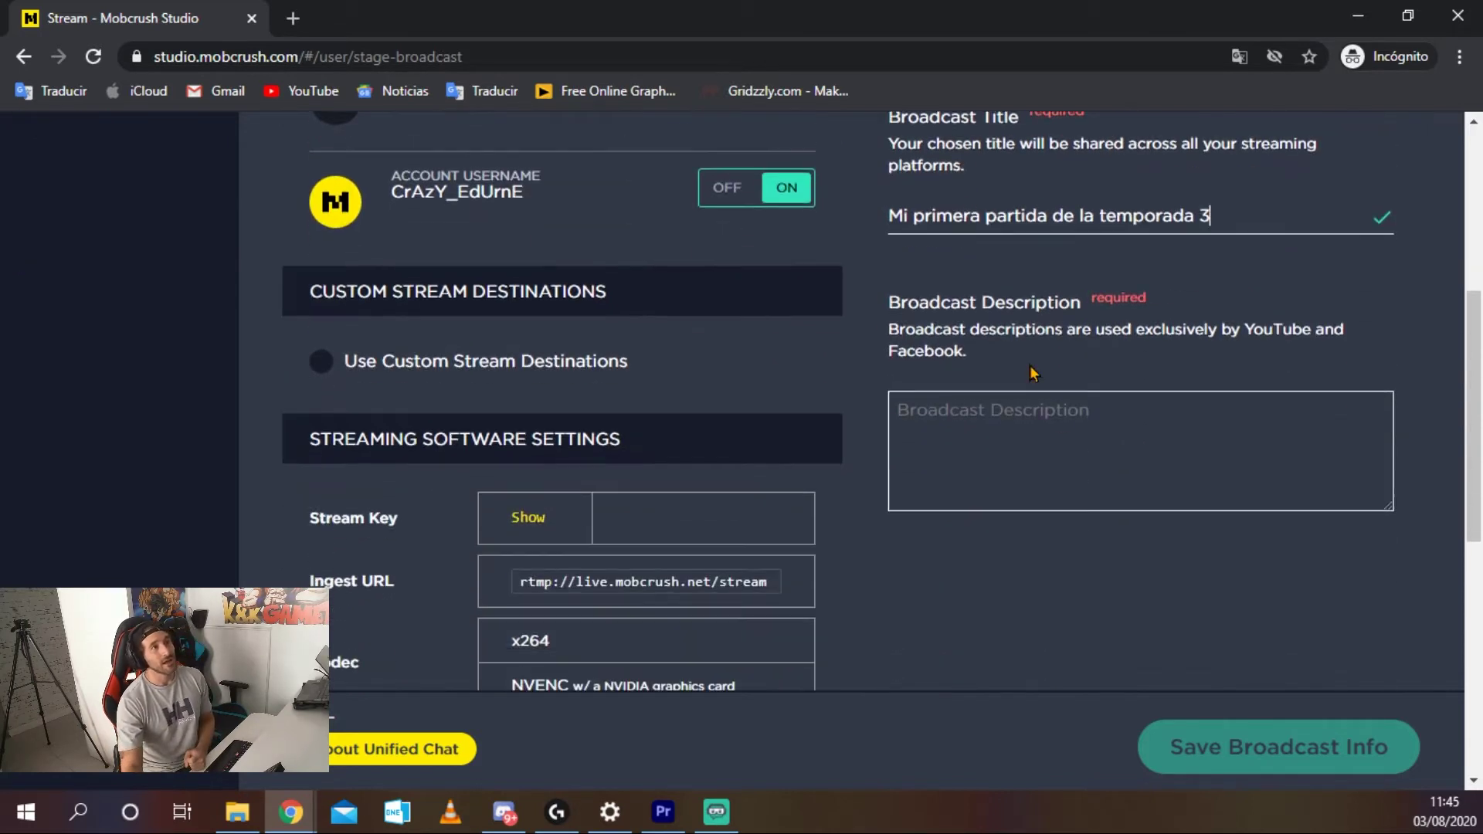
click(1035, 448)
text(aco)
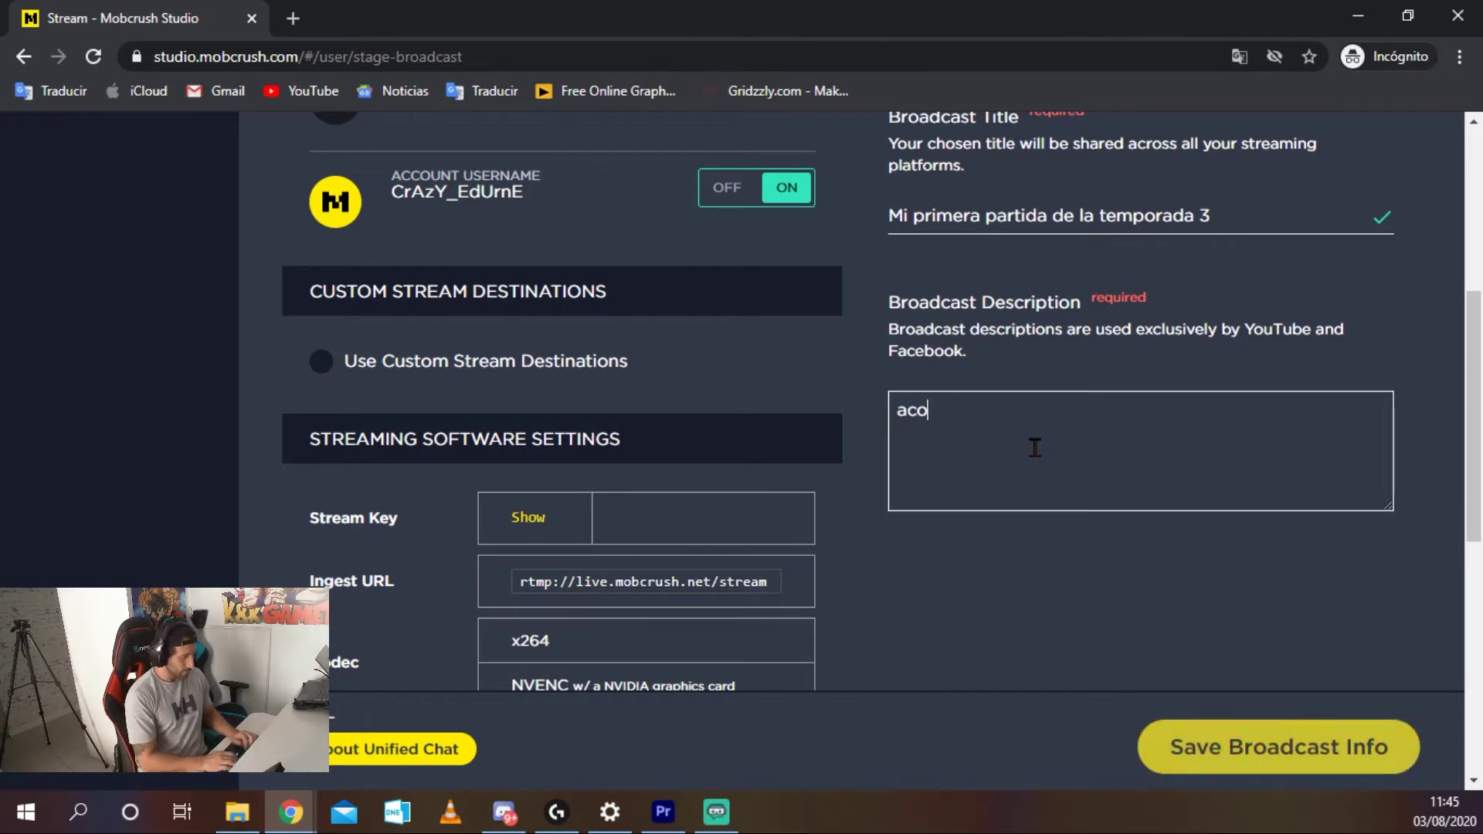
text(mpañame en lo que va se)
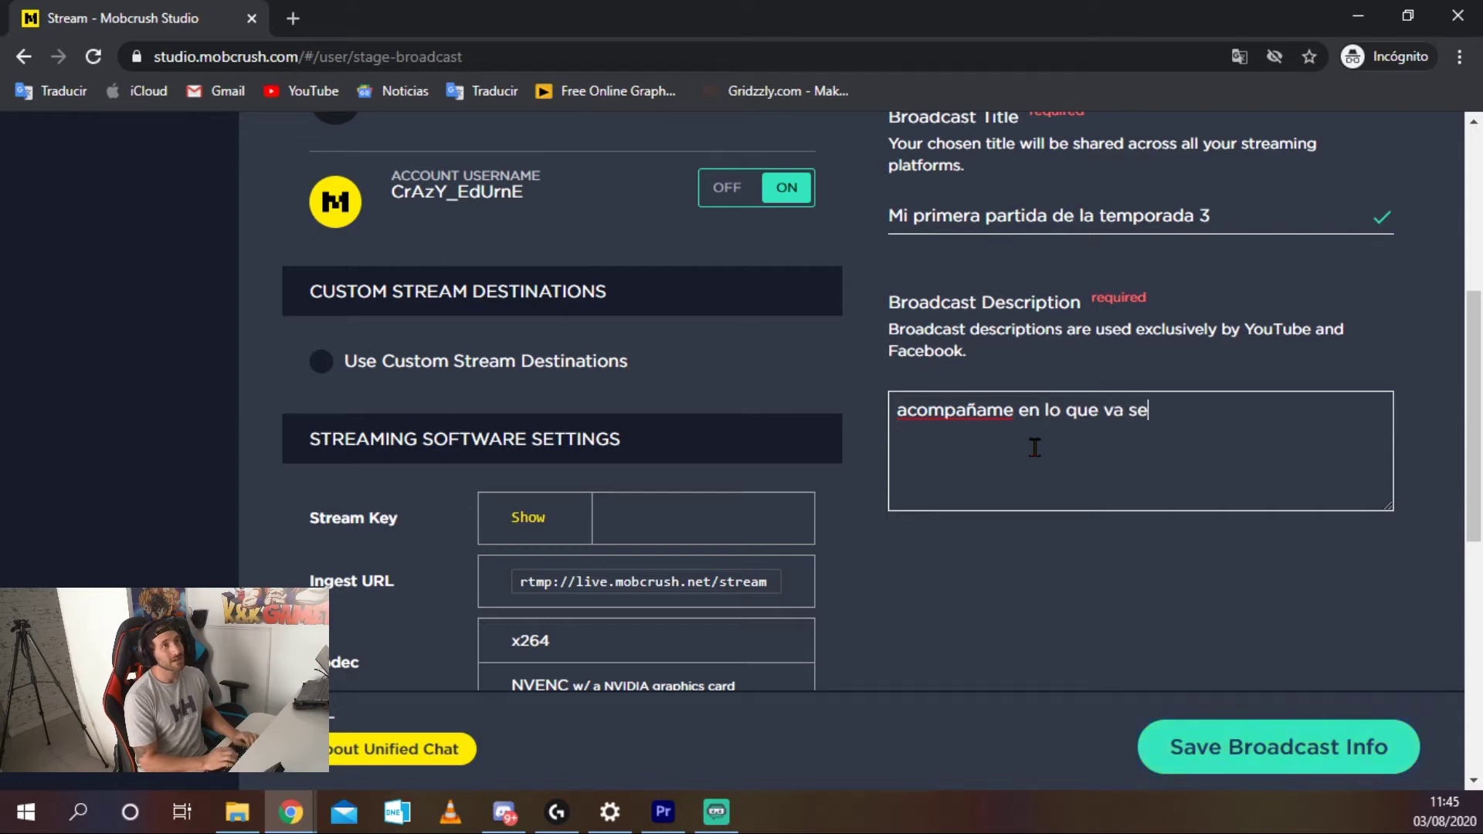
text(r mi primer d)
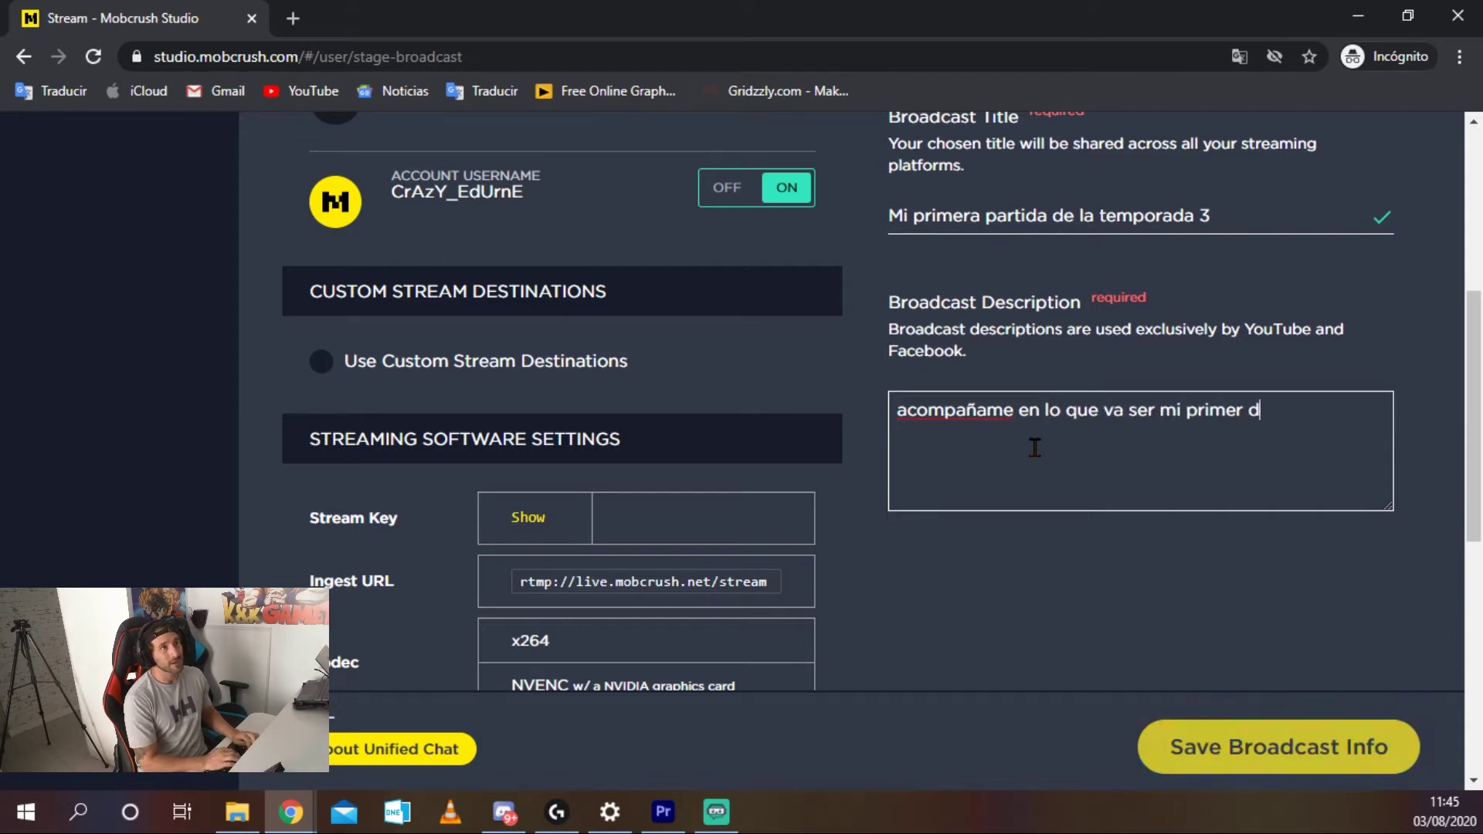
text(irecto de la temporada)
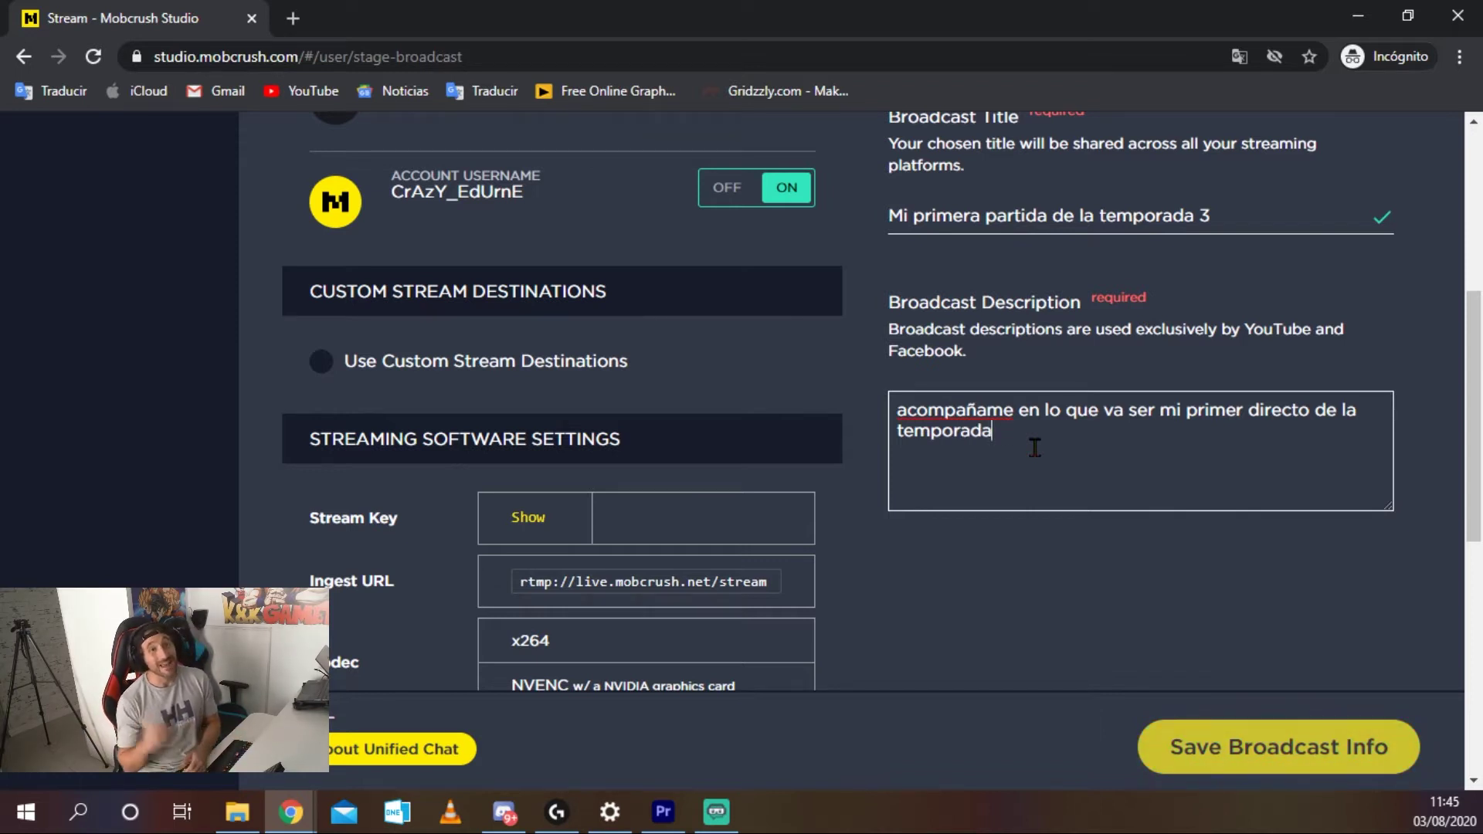
Examine the streaming software settings, including the stream key, ingest URL, codec, mode, keyframe interval and bitrate.
scroll(573, 421, down, 1)
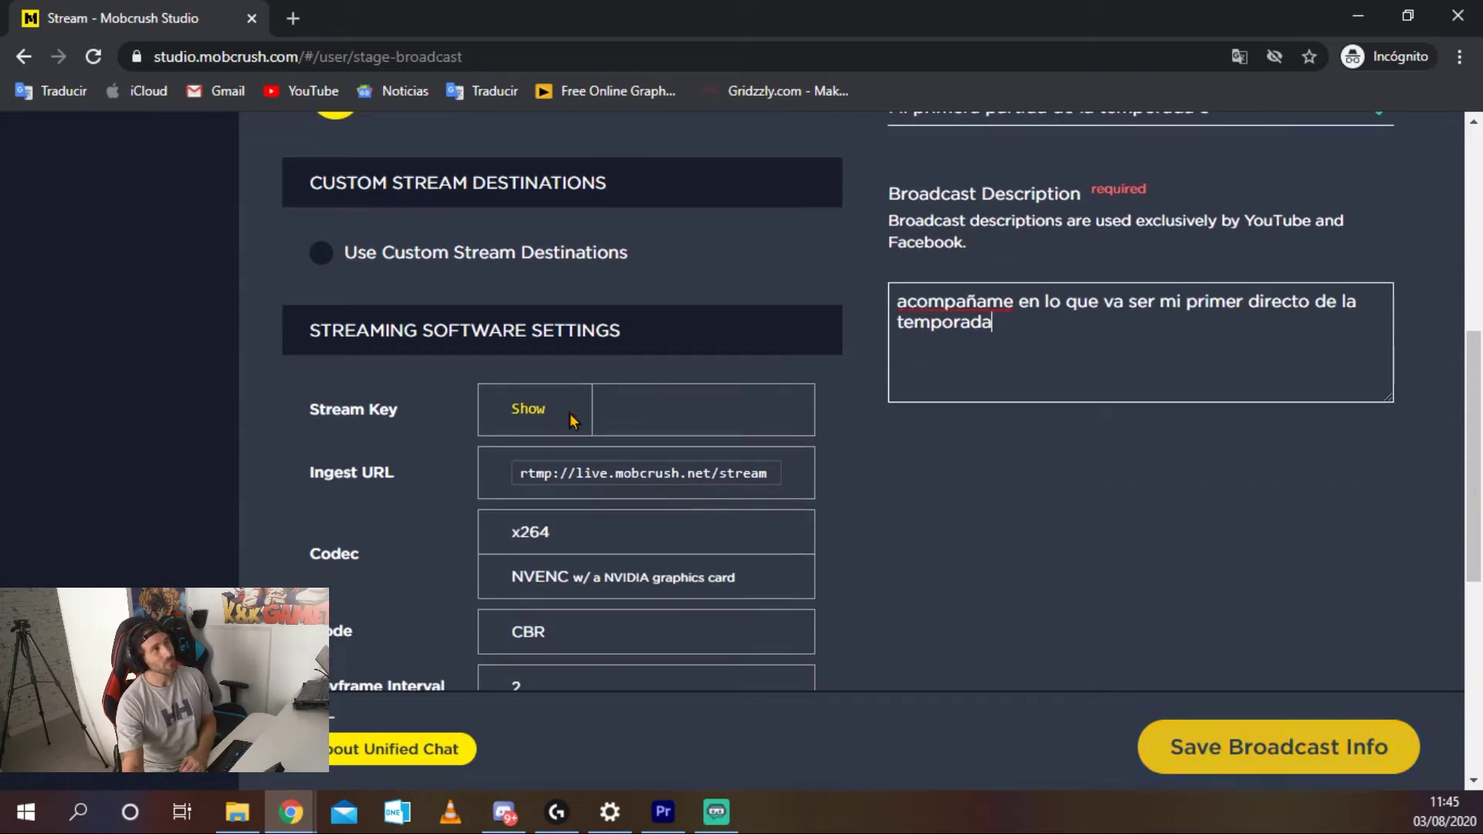
scroll(913, 332, down, 1)
scroll(919, 335, up, 3)
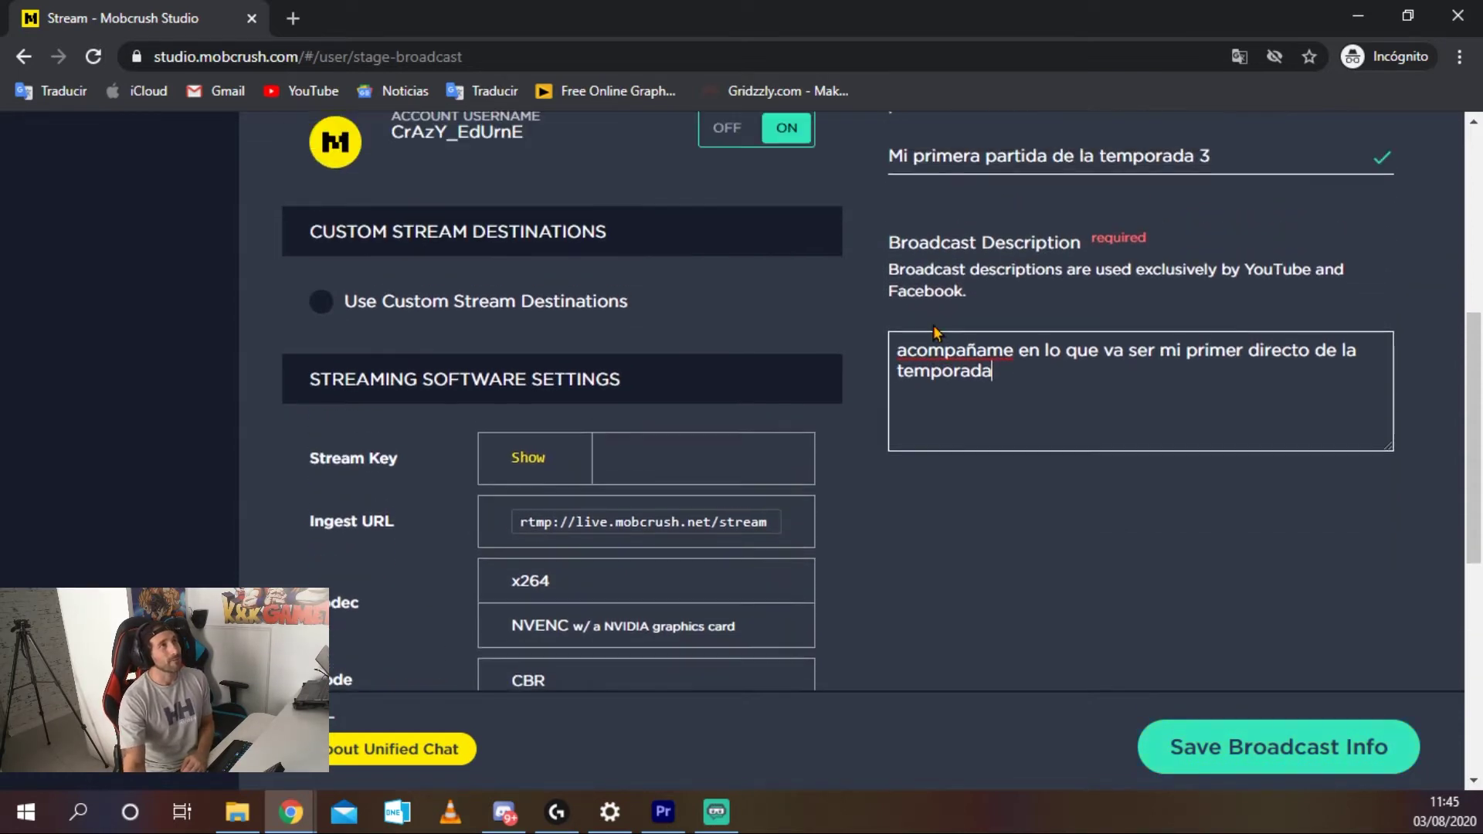
scroll(930, 333, down, 3)
scroll(935, 326, down, 2)
scroll(927, 325, up, 1)
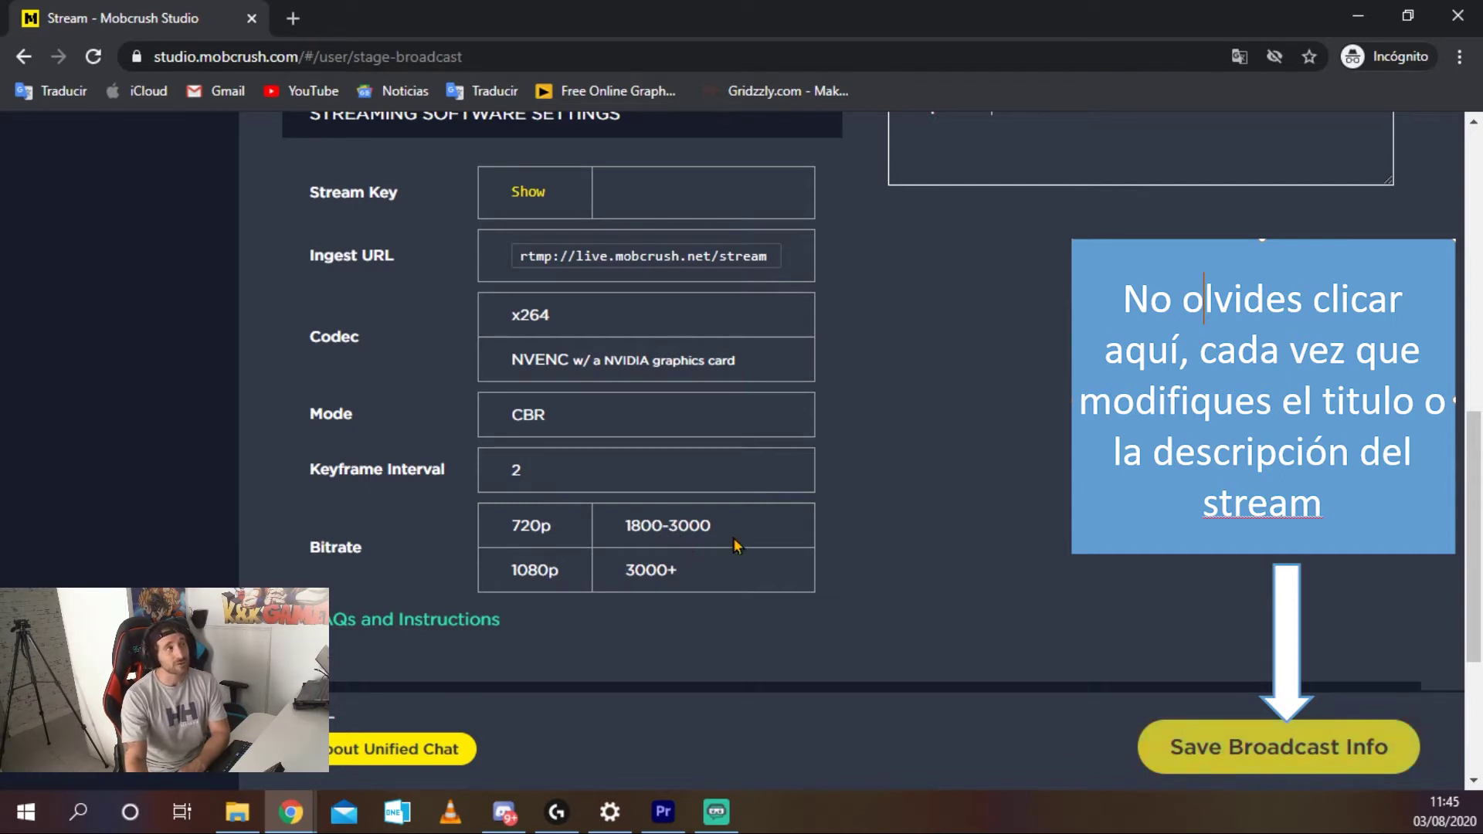
scroll(777, 547, up, 3)
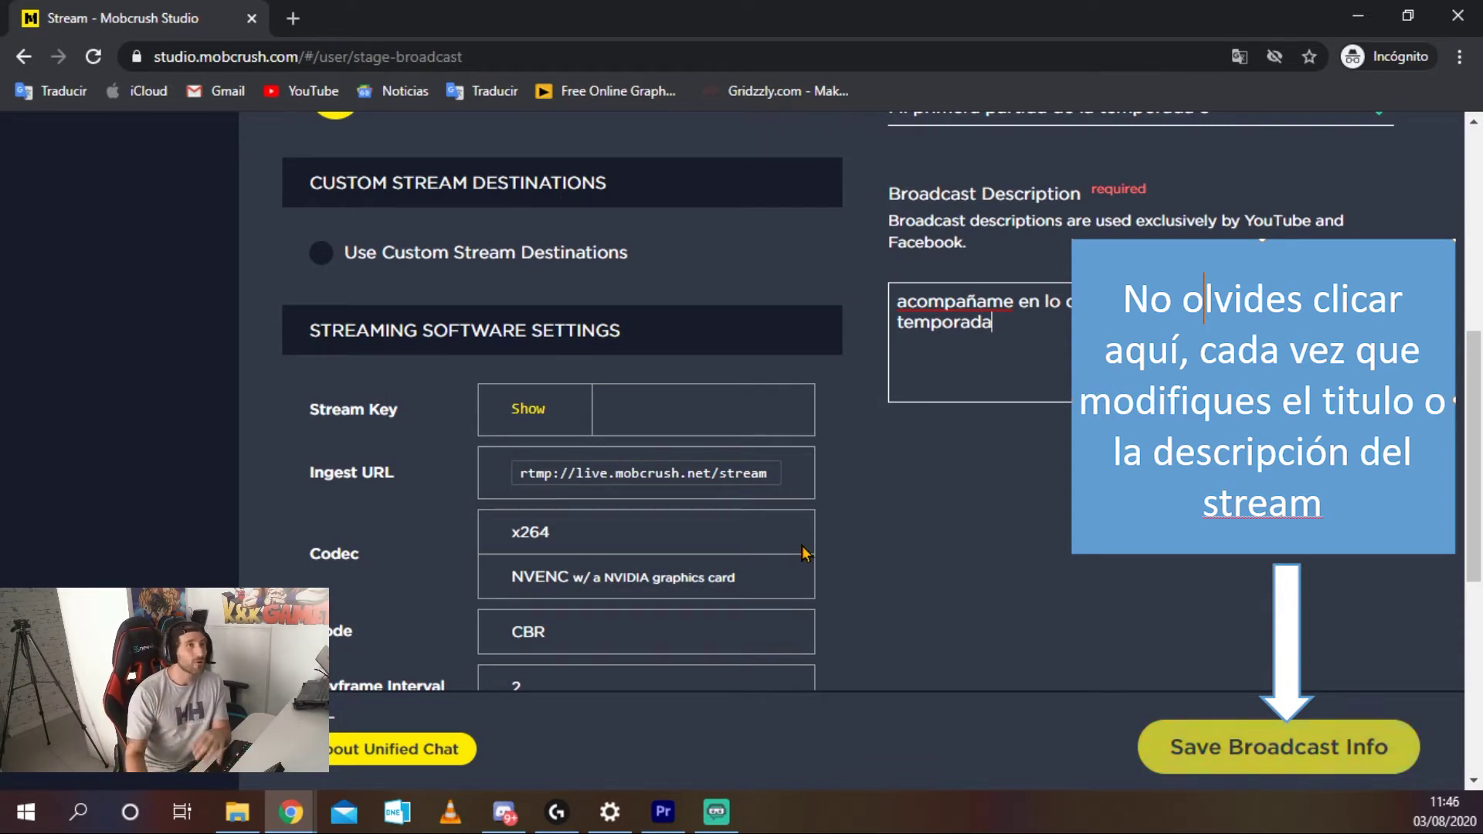
scroll(693, 516, down, 2)
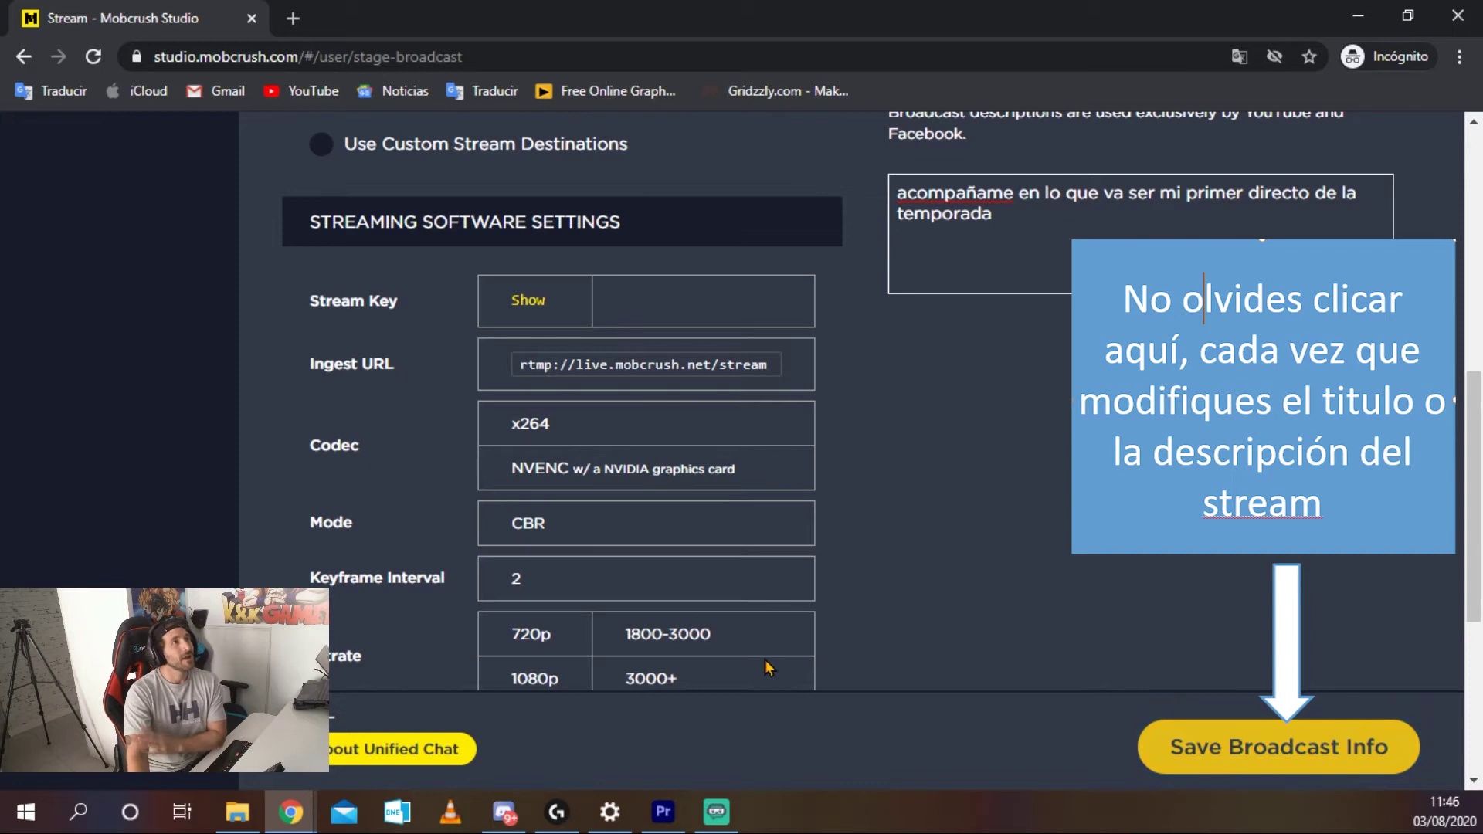
Enable Schedule Broadcast to view the future date, time and thumbnail options, and disable it again.
scroll(803, 556, down, 2)
scroll(835, 517, down, 3)
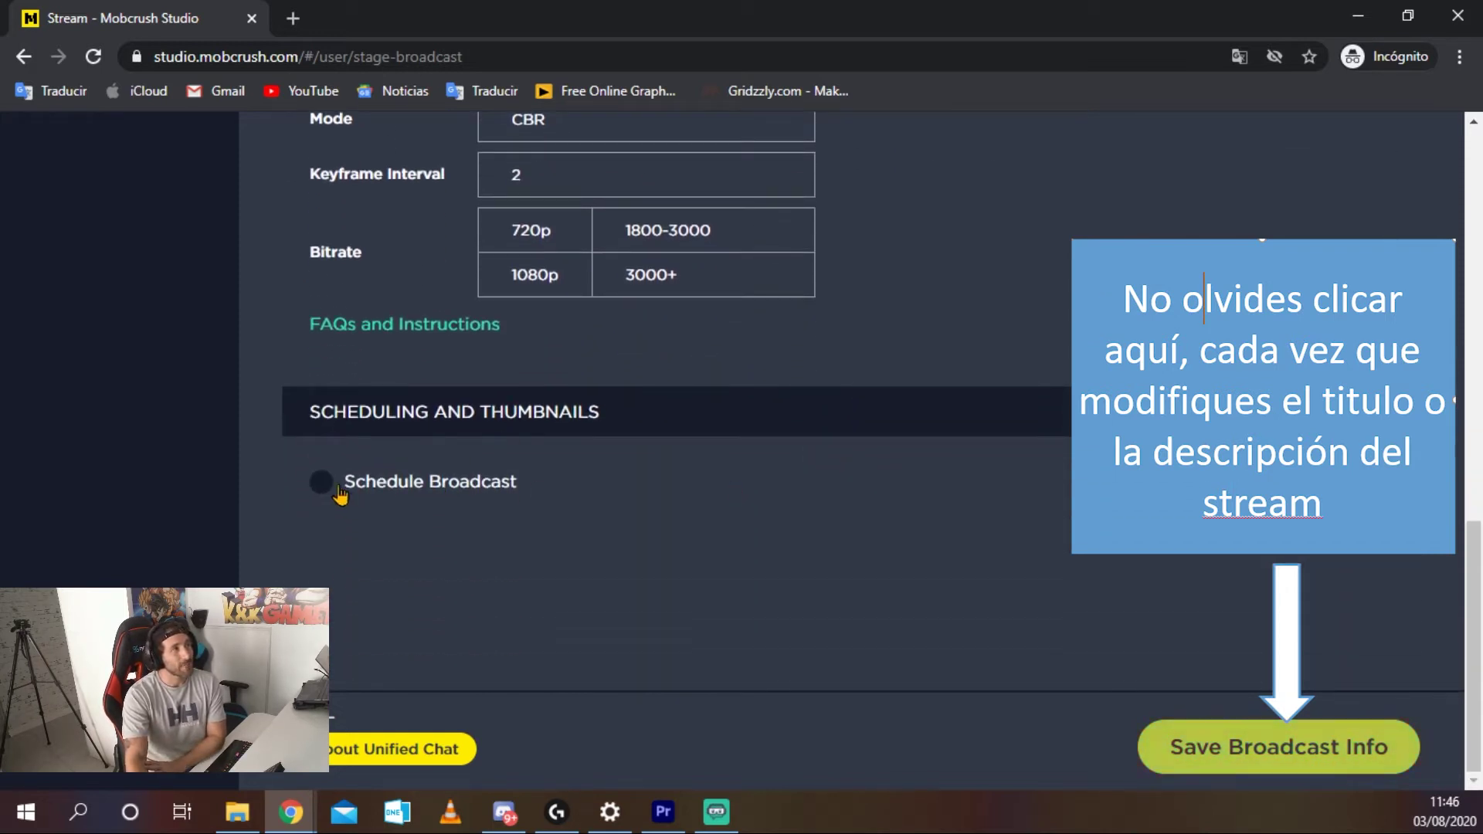
click(333, 493)
scroll(540, 480, down, 5)
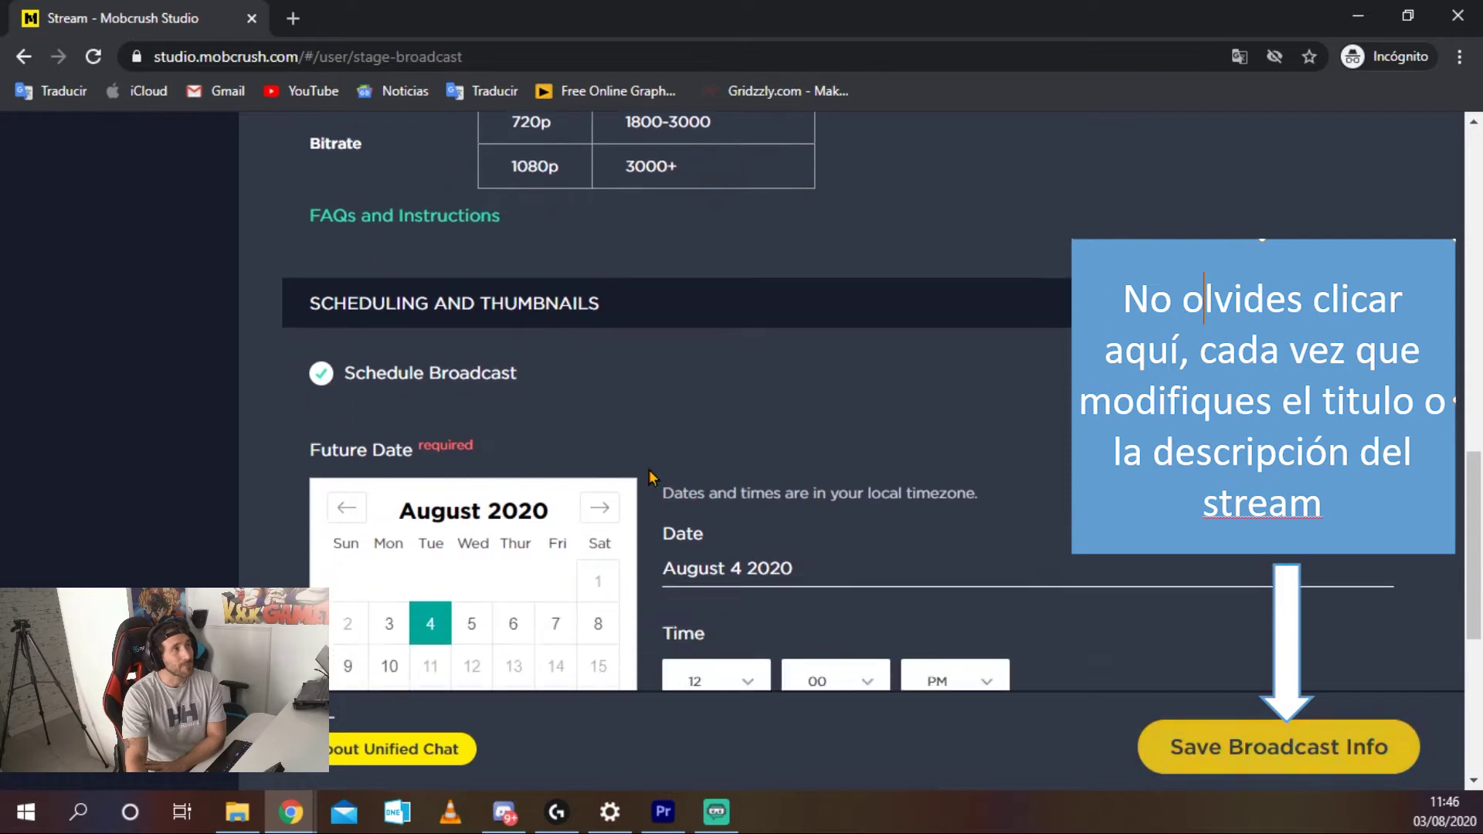
scroll(662, 479, down, 1)
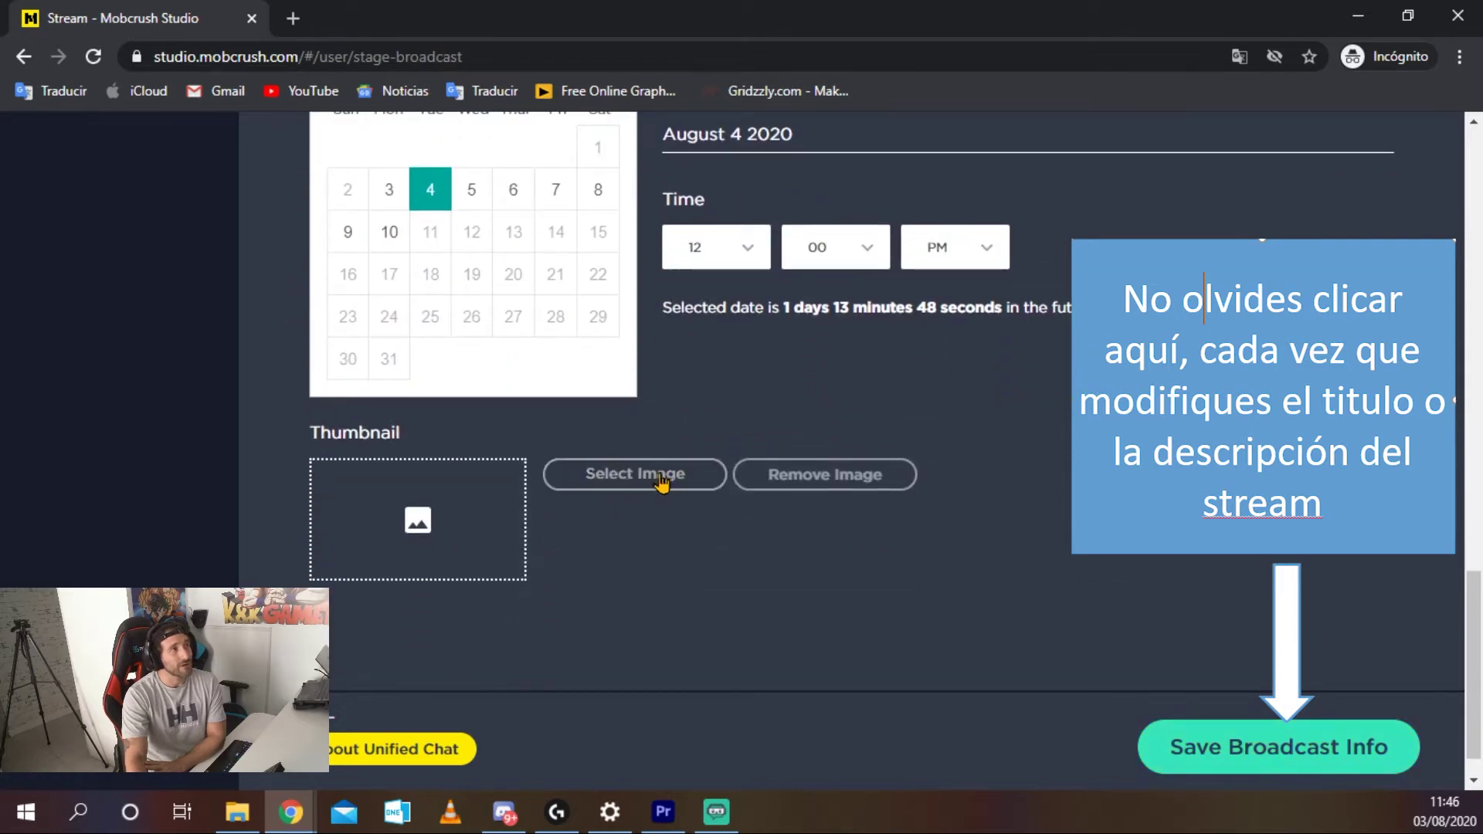
scroll(568, 502, up, 7)
click(330, 495)
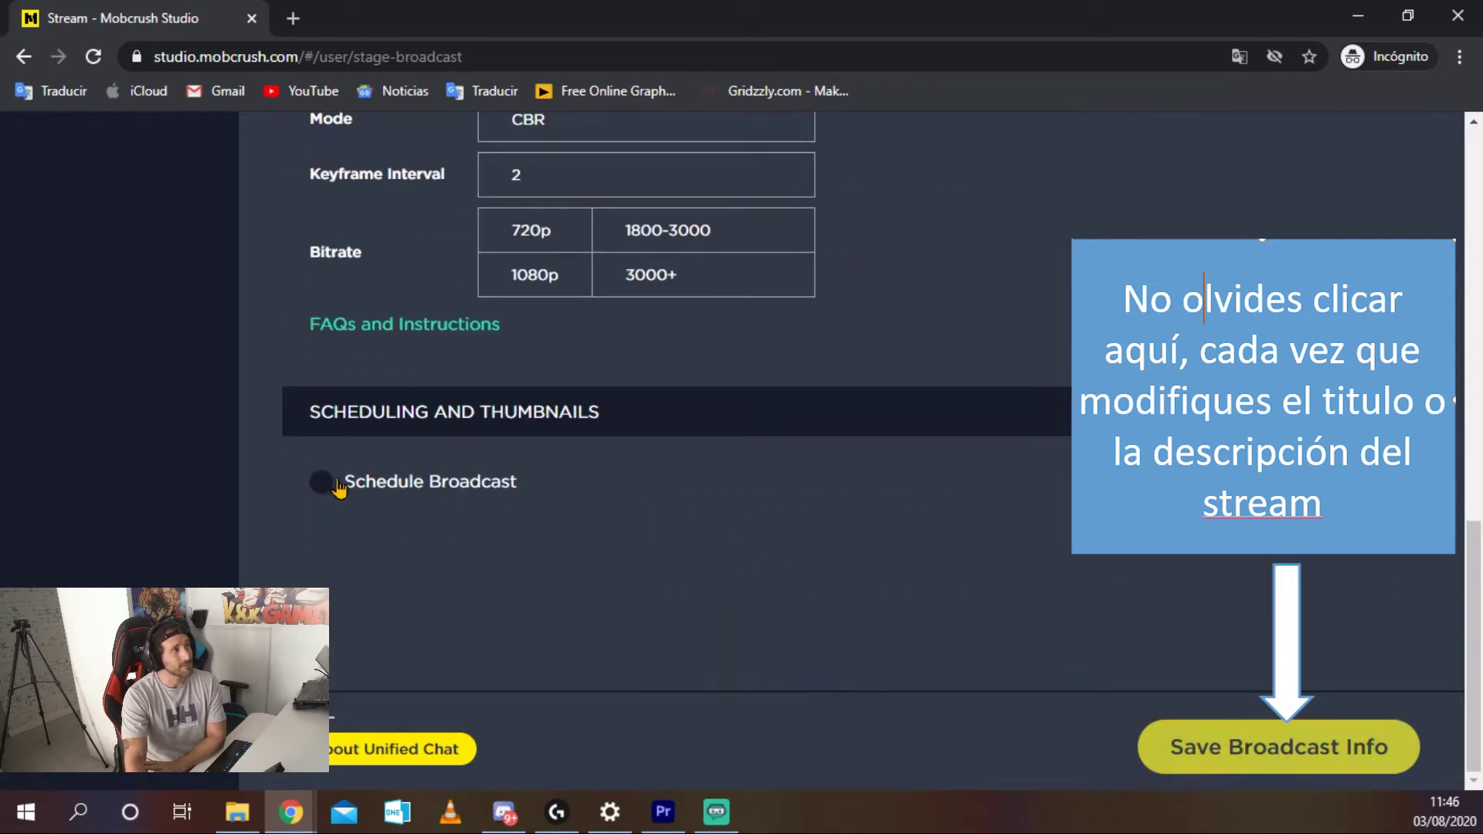
Re-enable broadcast scheduling, review the thumbnail area and the start time fields, and turn scheduling off.
click(331, 490)
scroll(396, 568, down, 5)
scroll(509, 591, down, 2)
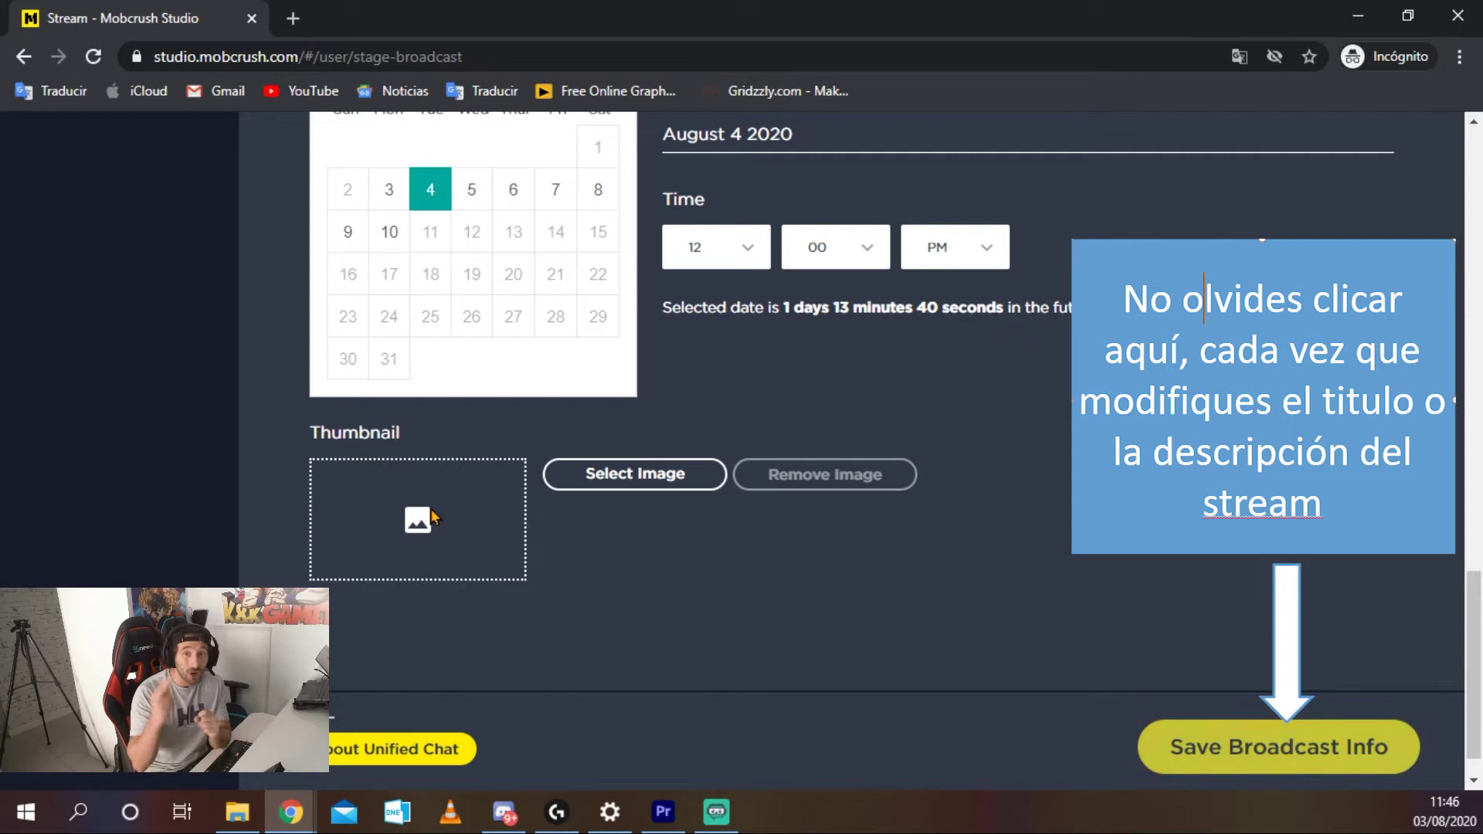
scroll(433, 517, up, 4)
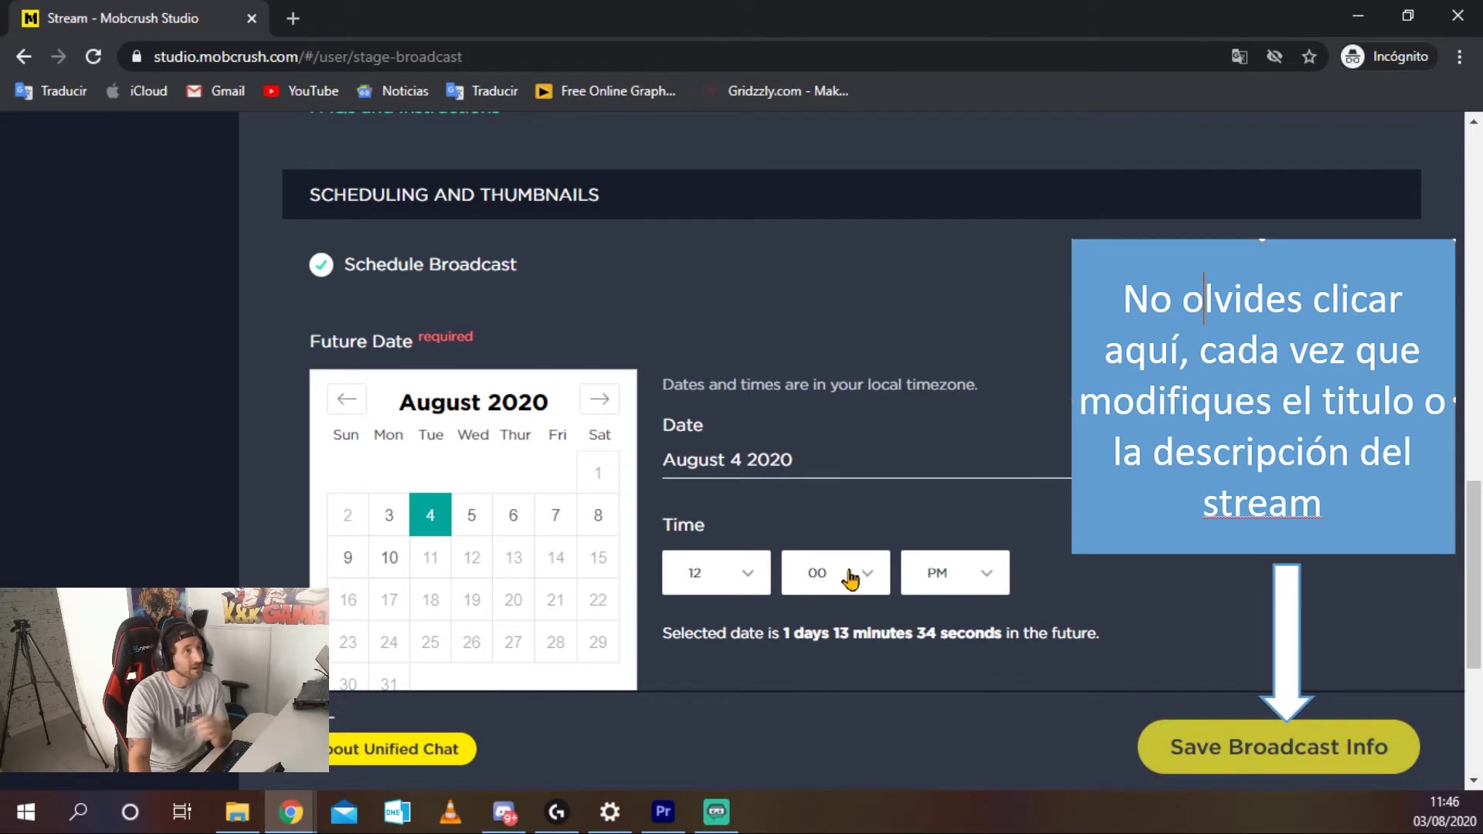
scroll(972, 553, down, 1)
scroll(894, 549, down, 2)
scroll(894, 549, up, 4)
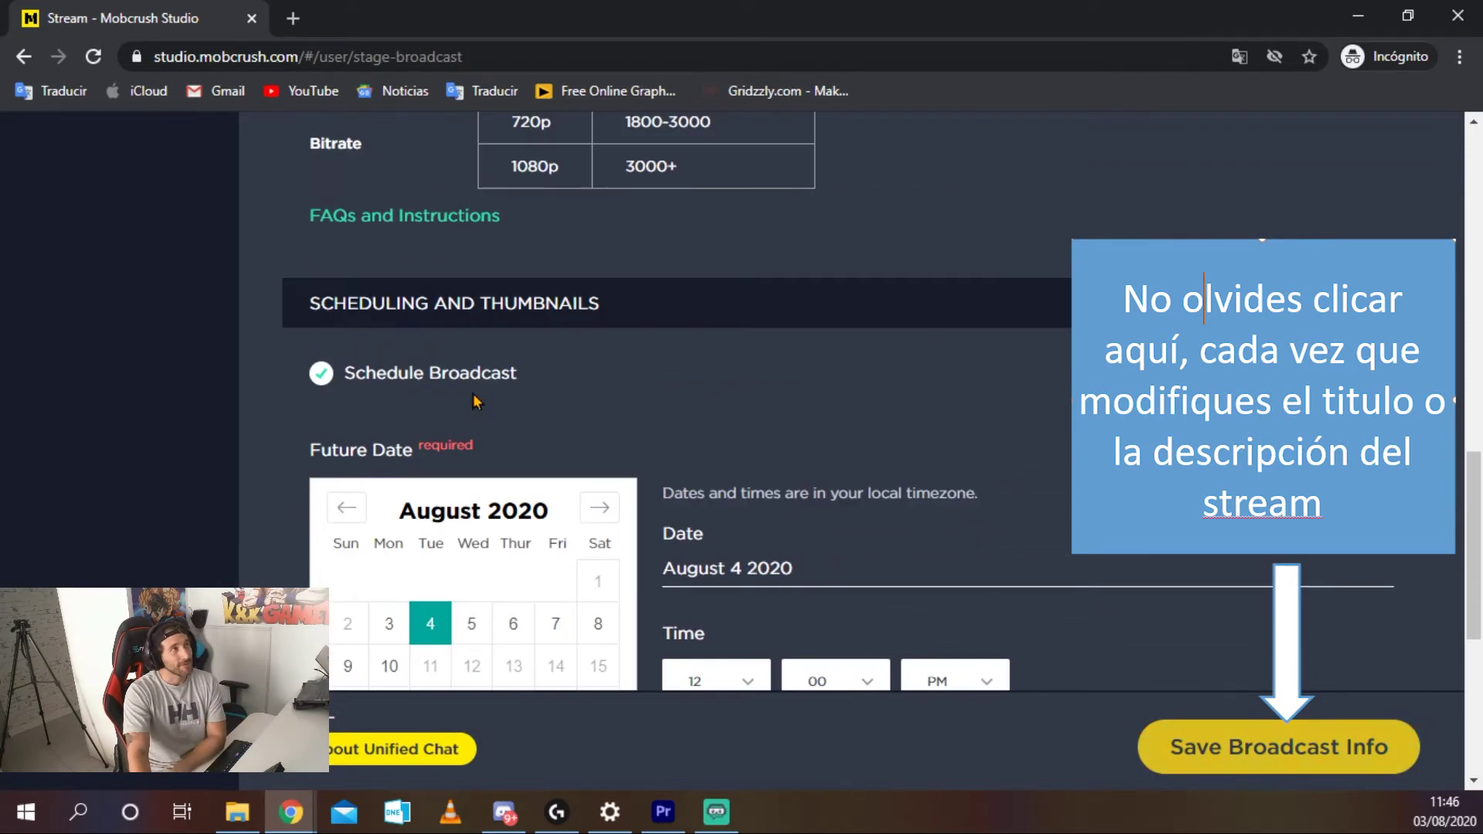
click(322, 376)
Review the stream destinations together with the selected game, broadcast title and broadcast description.
scroll(879, 559, up, 10)
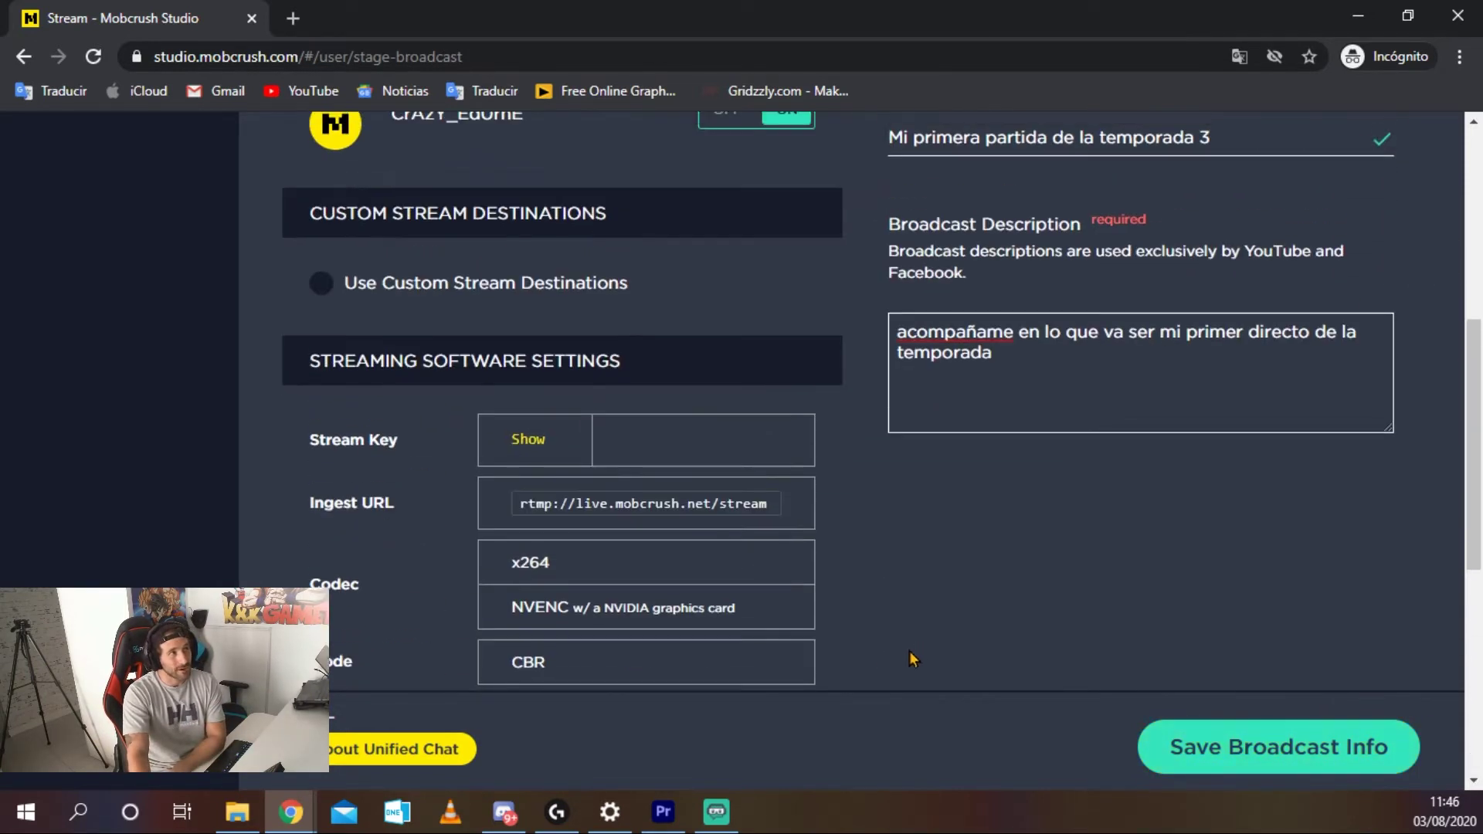
scroll(920, 568, up, 2)
scroll(948, 689, down, 4)
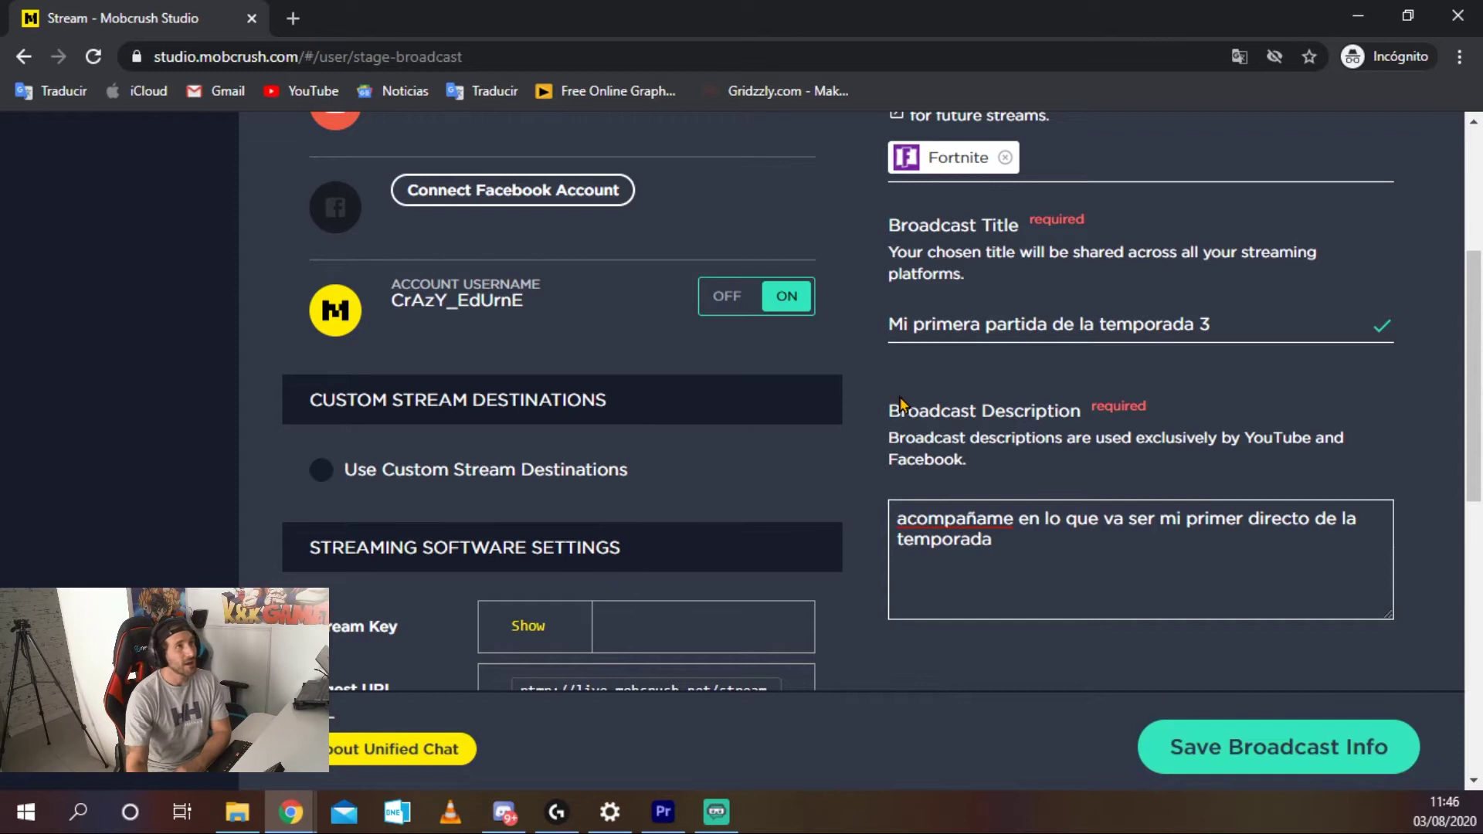
scroll(894, 404, up, 4)
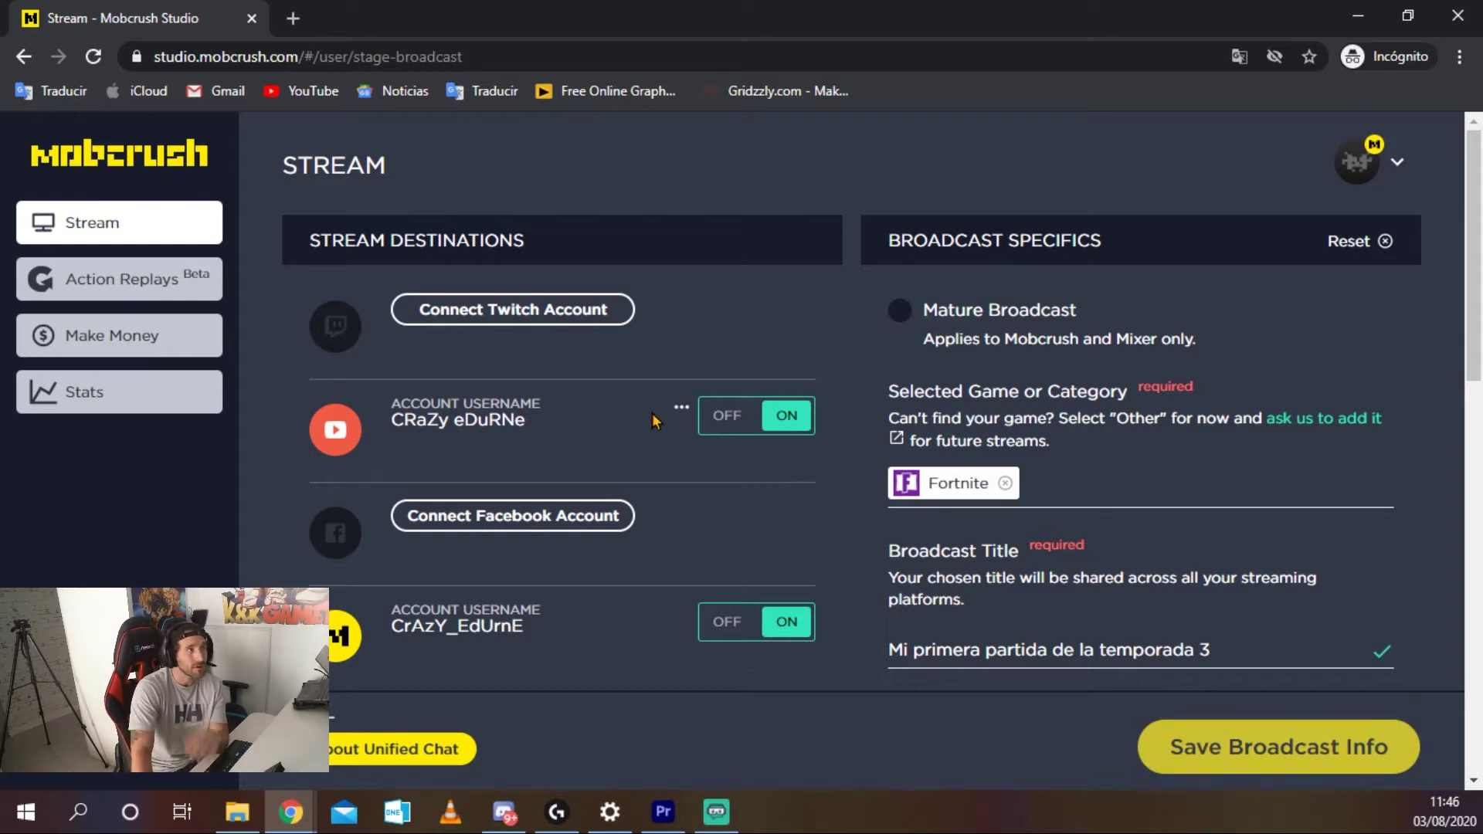
scroll(832, 525, down, 1)
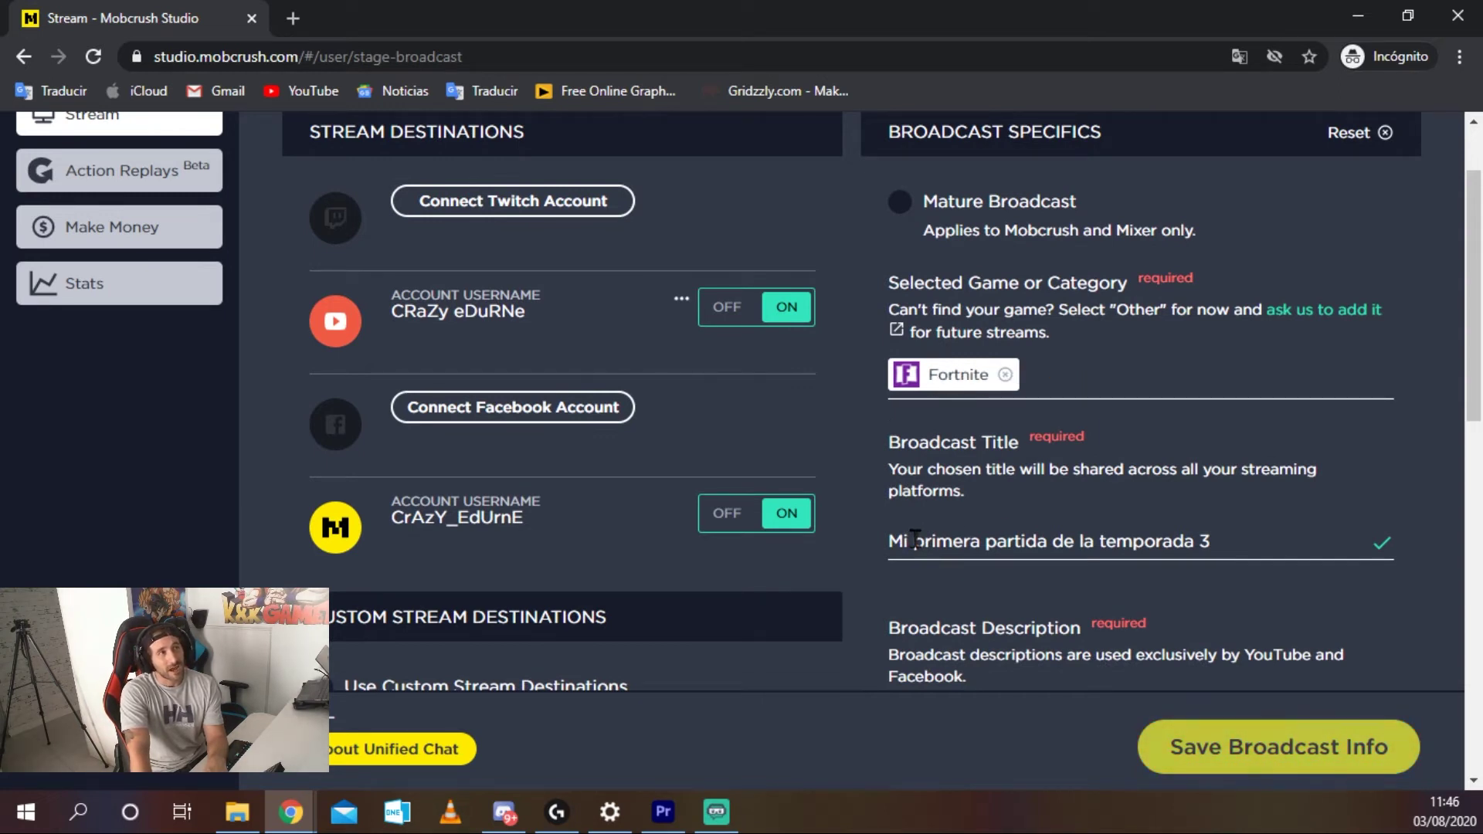
scroll(1044, 545, down, 1)
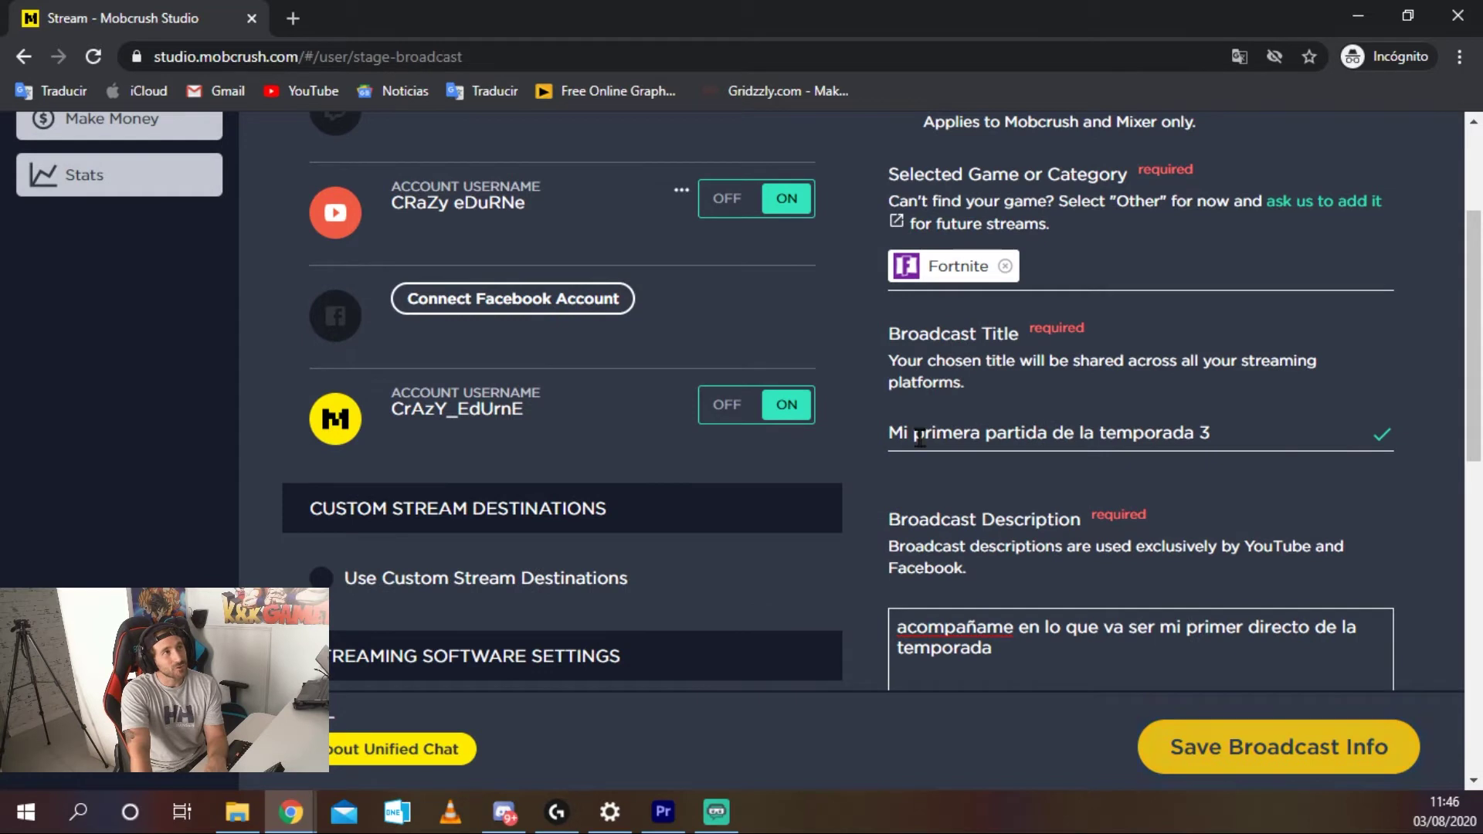
Correct the misspelled first word of the broadcast description to "acompáñame" using the spelling suggestion.
scroll(1120, 437, down, 2)
drag(1120, 436, 881, 456)
right_click(990, 431)
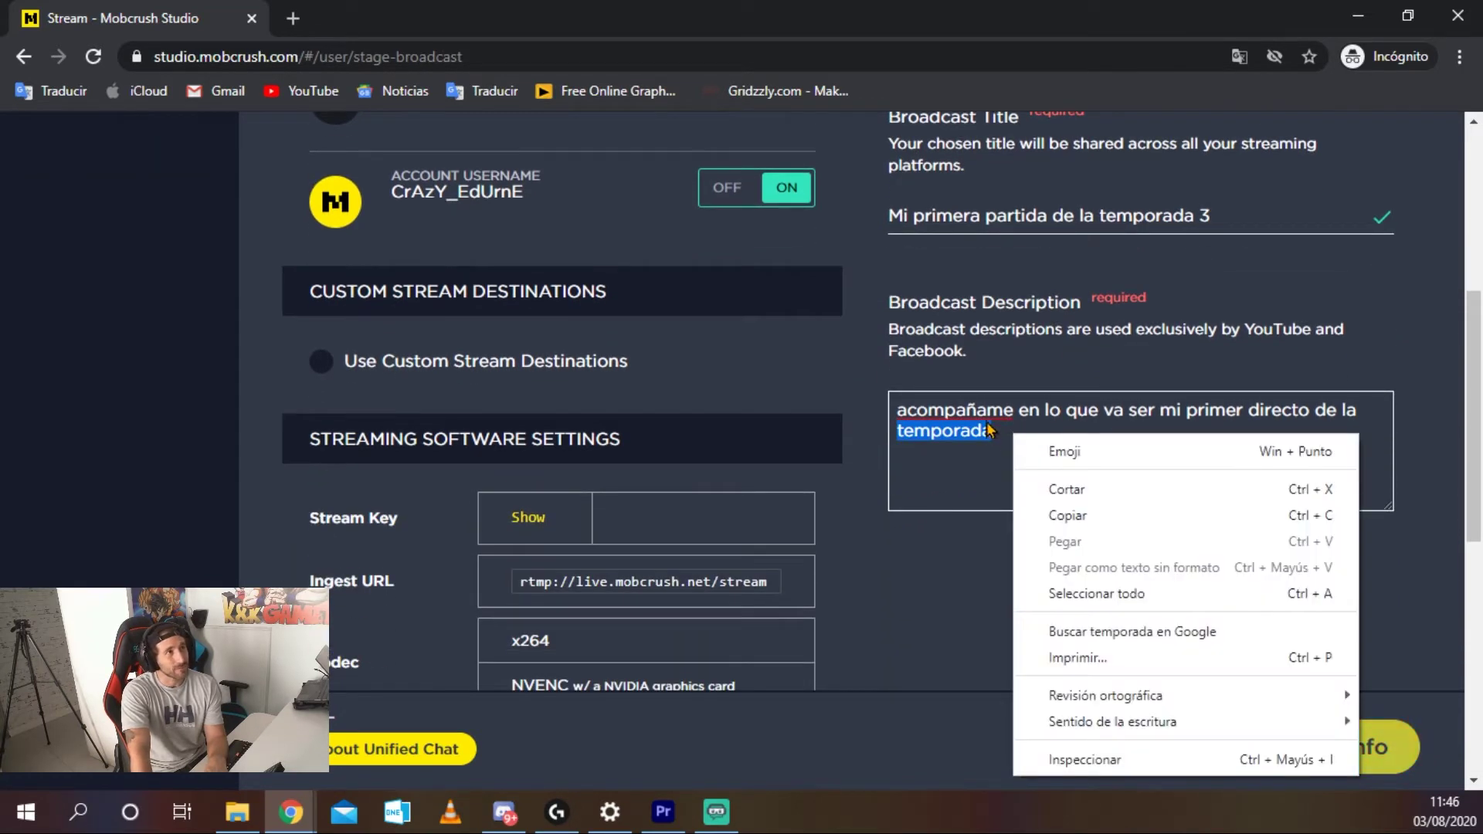
click(991, 430)
right_click(988, 410)
click(1039, 433)
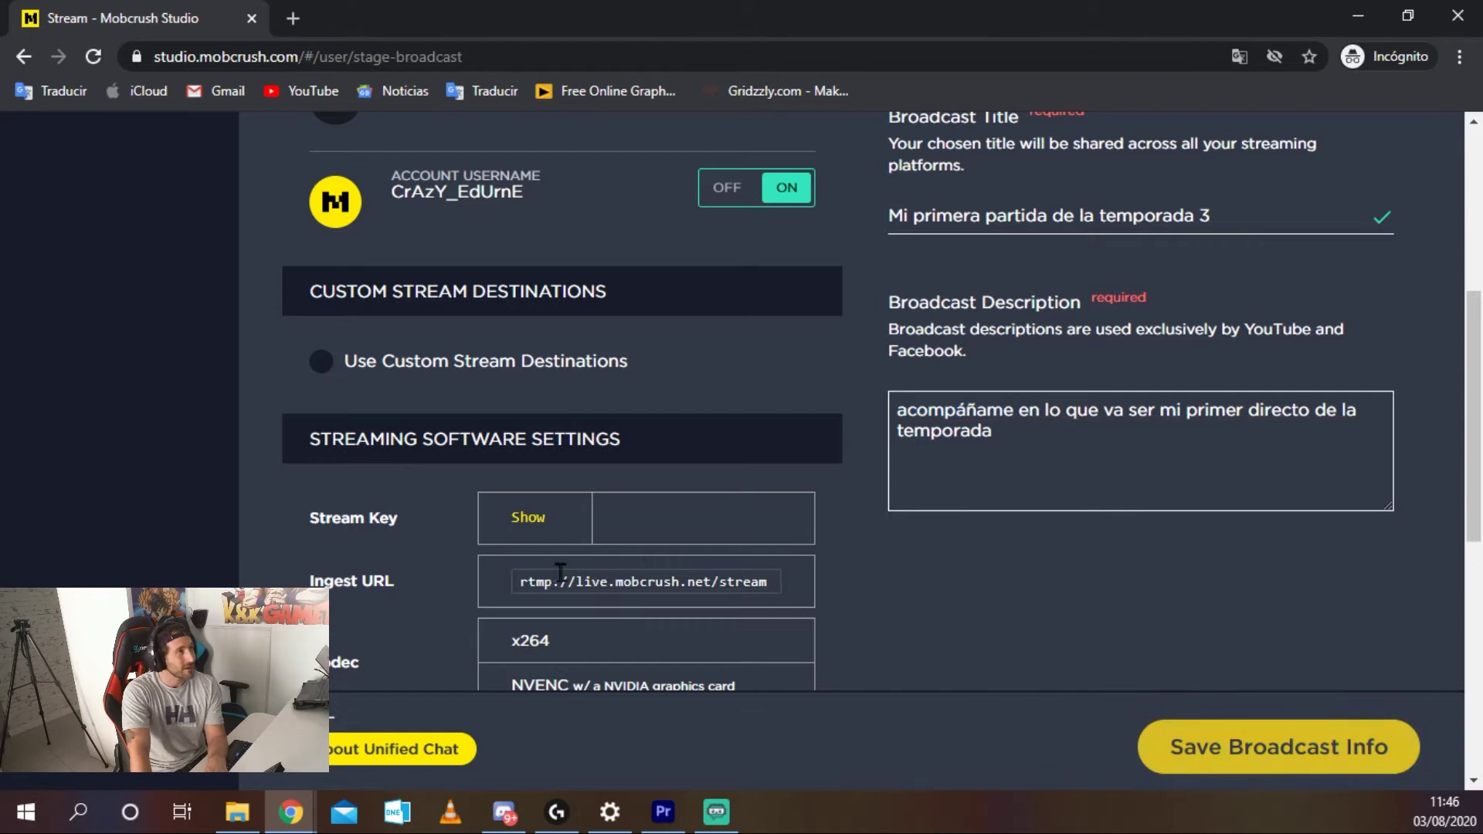
Switch from Mobcrush's streaming software settings to Streamlabs OBS and examine its video settings and streaming output settings.
scroll(561, 572, down, 1)
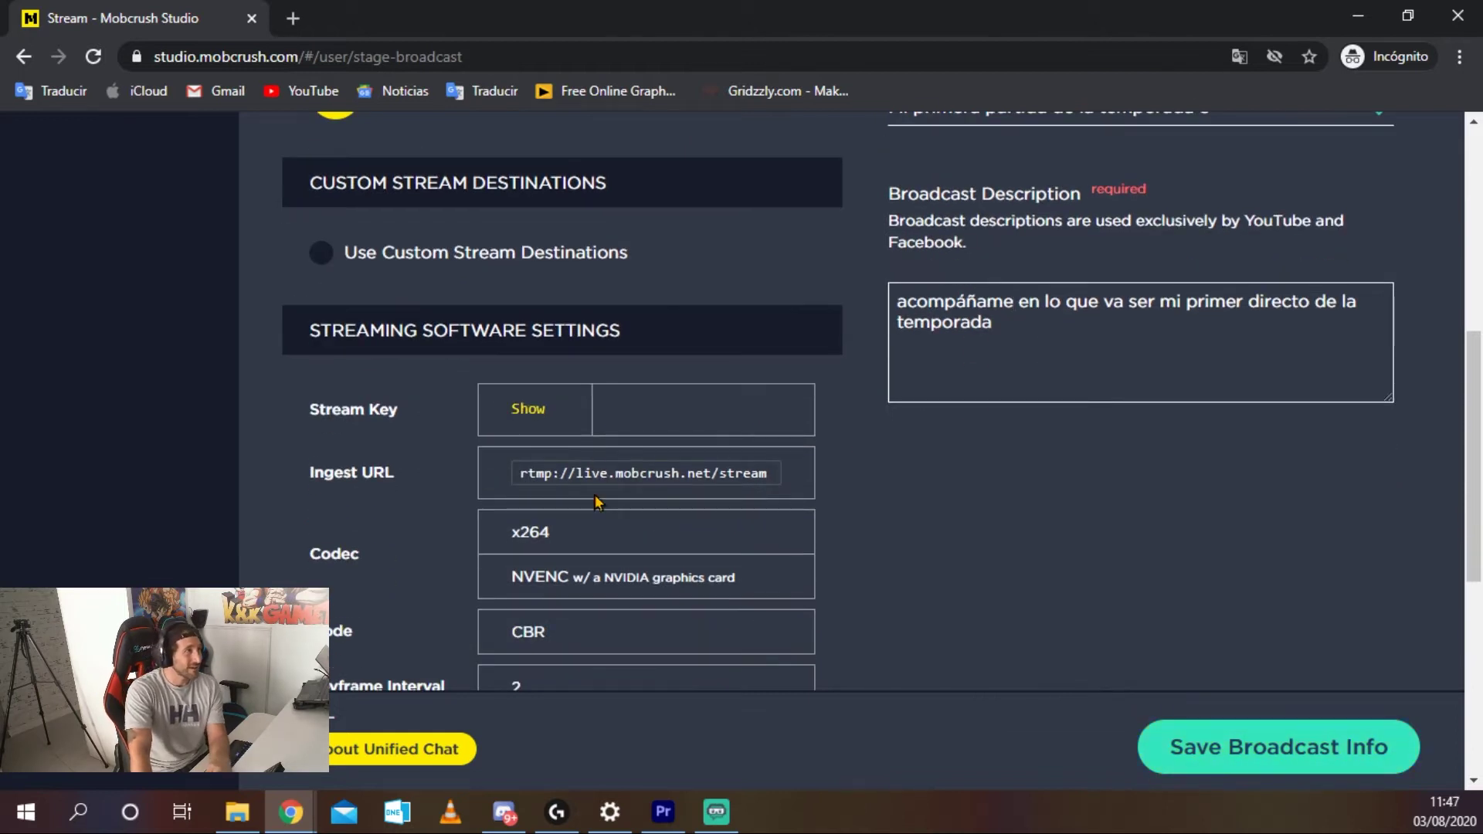
scroll(600, 462, down, 1)
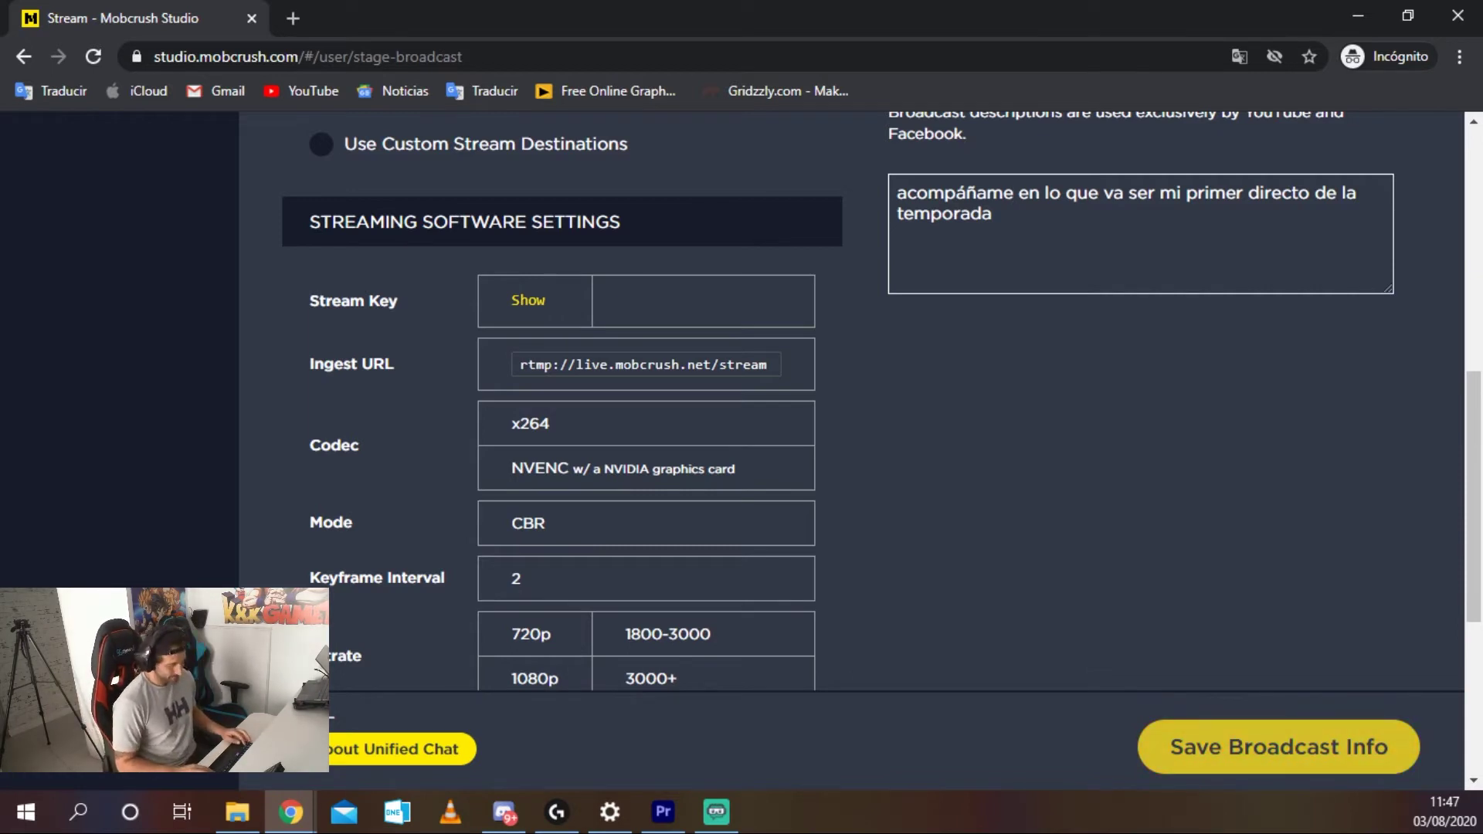
key(alt+Tab)
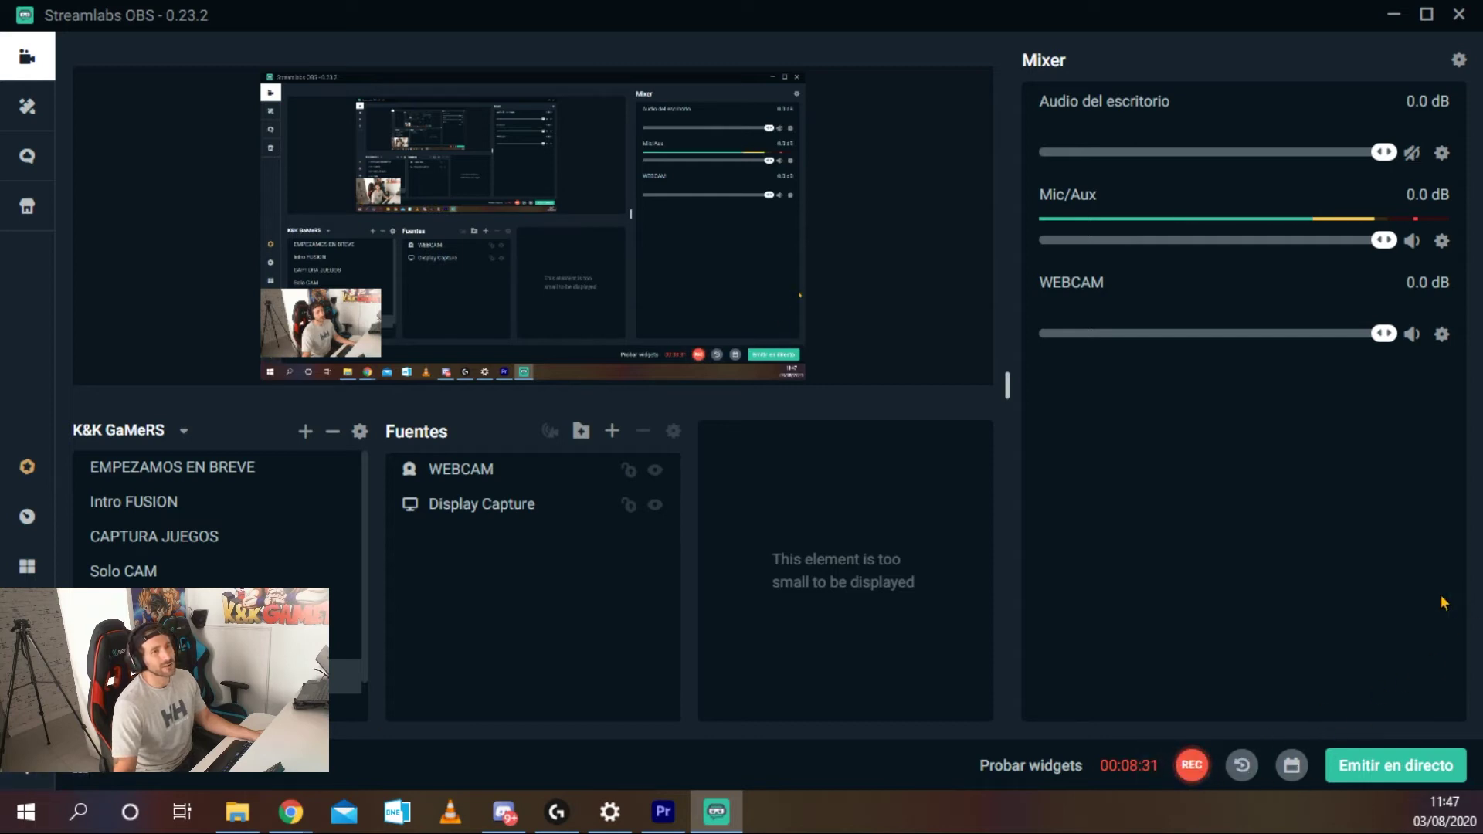
click(34, 776)
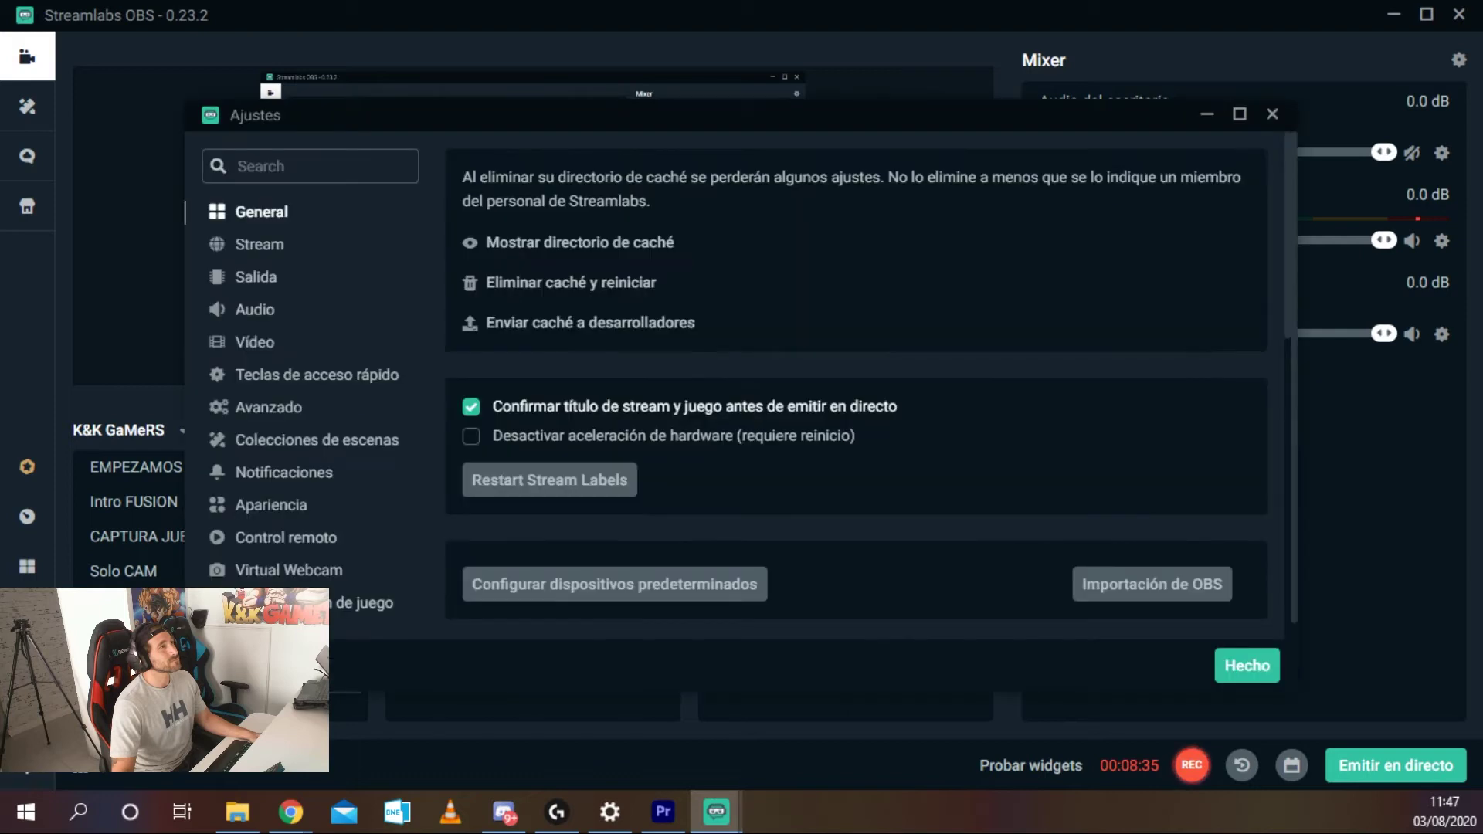
click(247, 344)
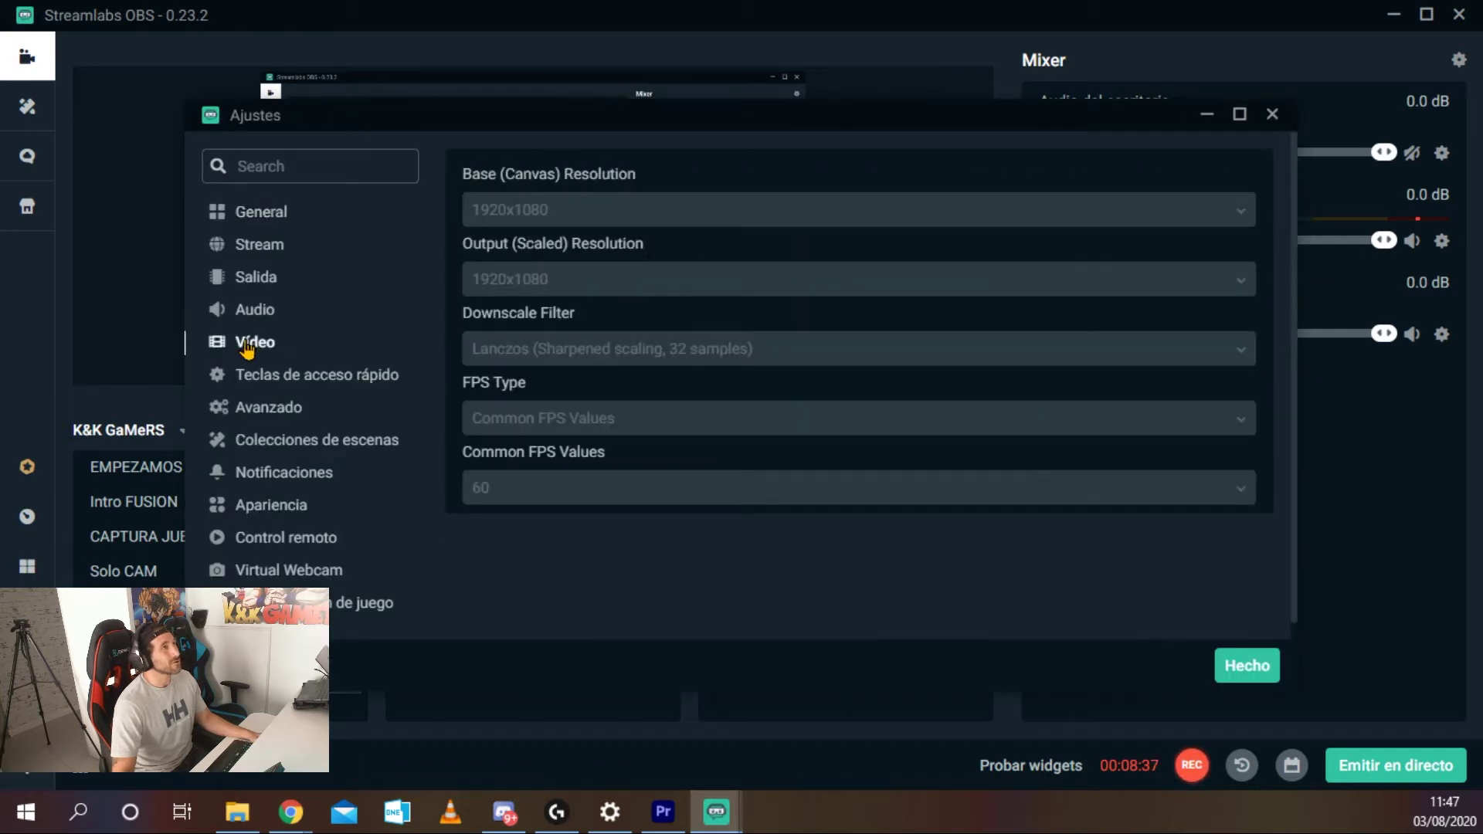
click(263, 283)
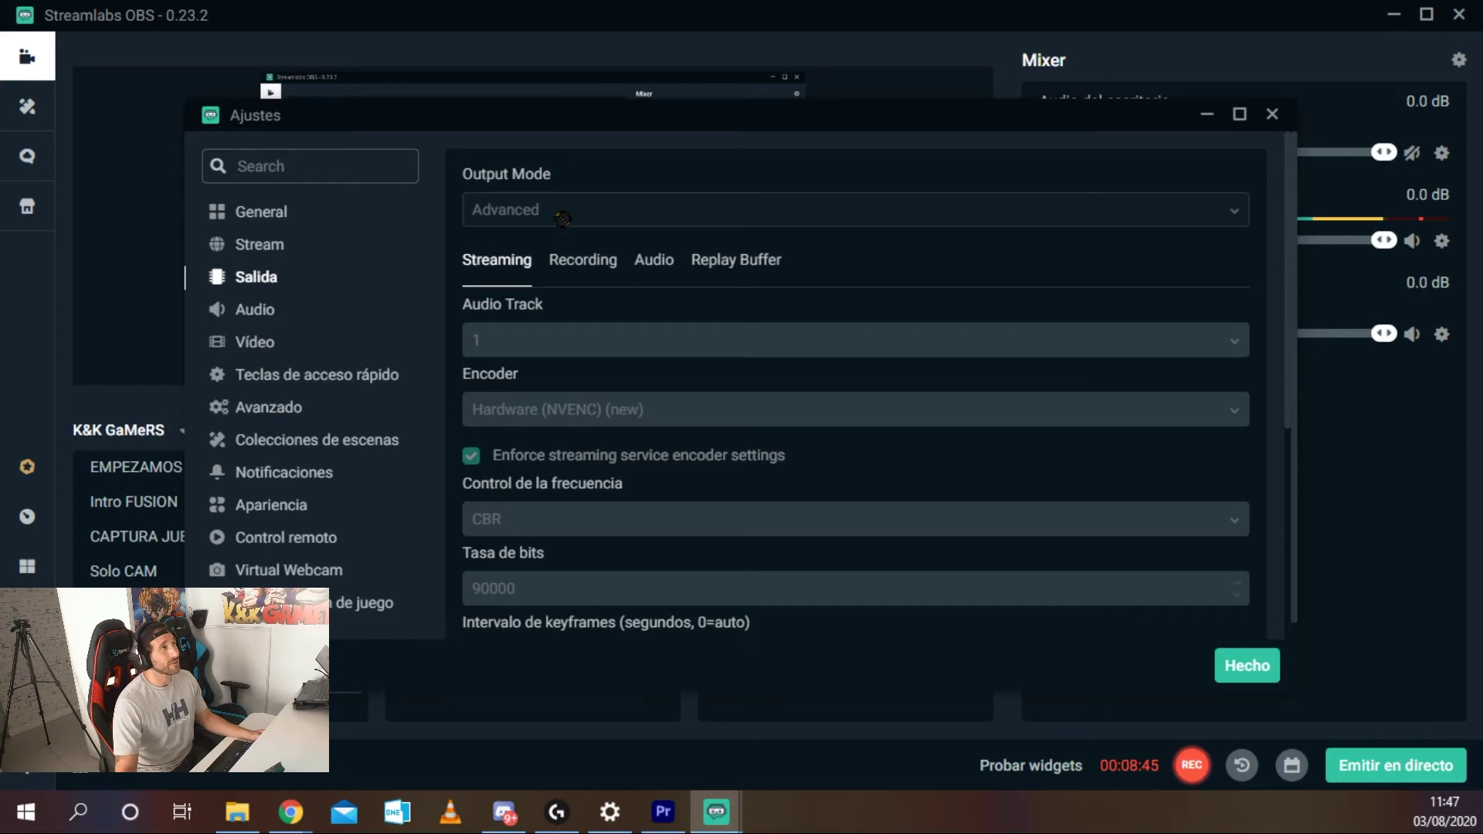
scroll(510, 467, down, 3)
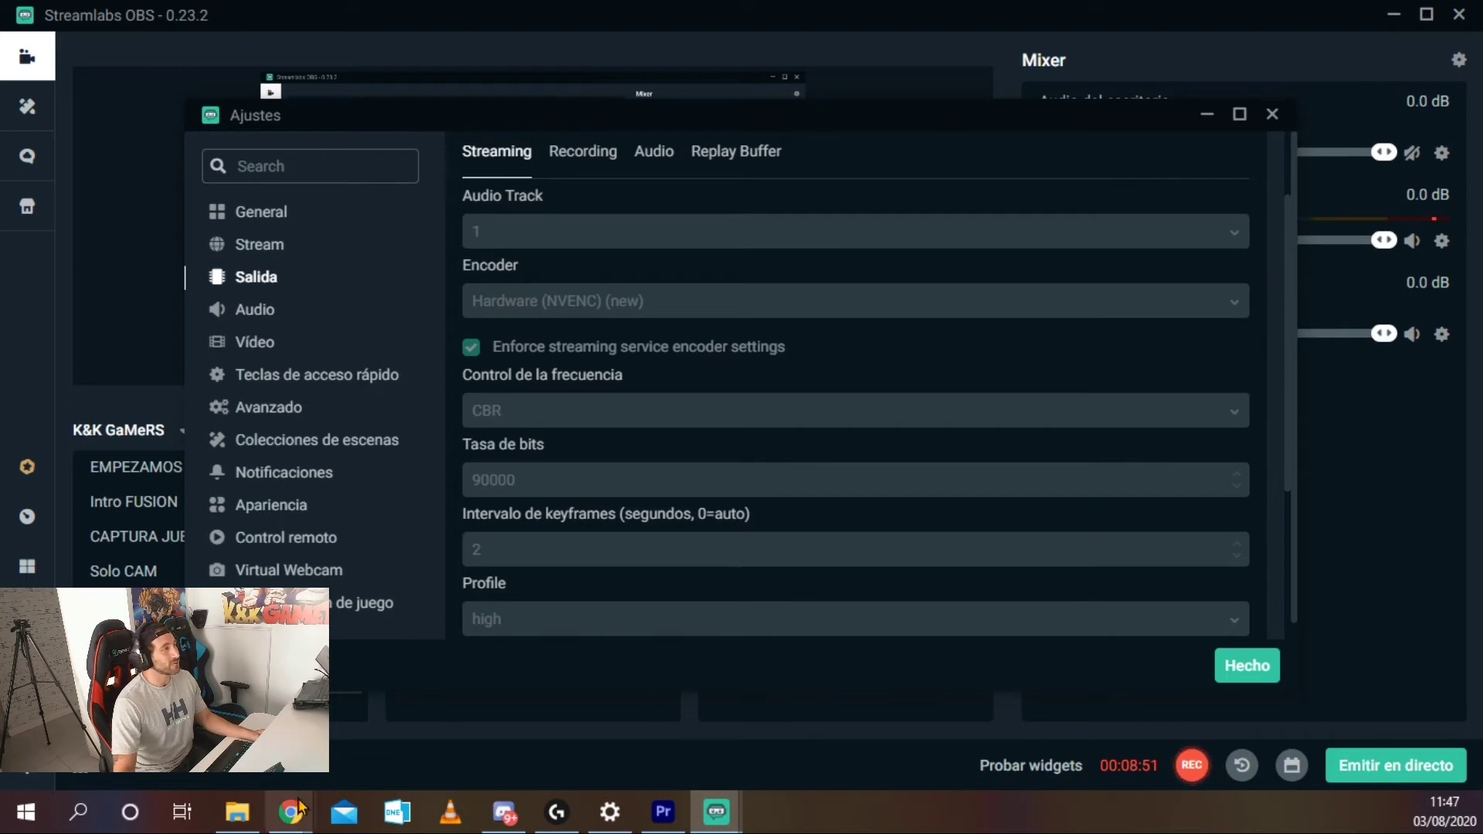
Arrange the Mobcrush Studio browser window side by side with the Streamlabs OBS output settings for comparison.
mouse_move(305, 795)
click(382, 726)
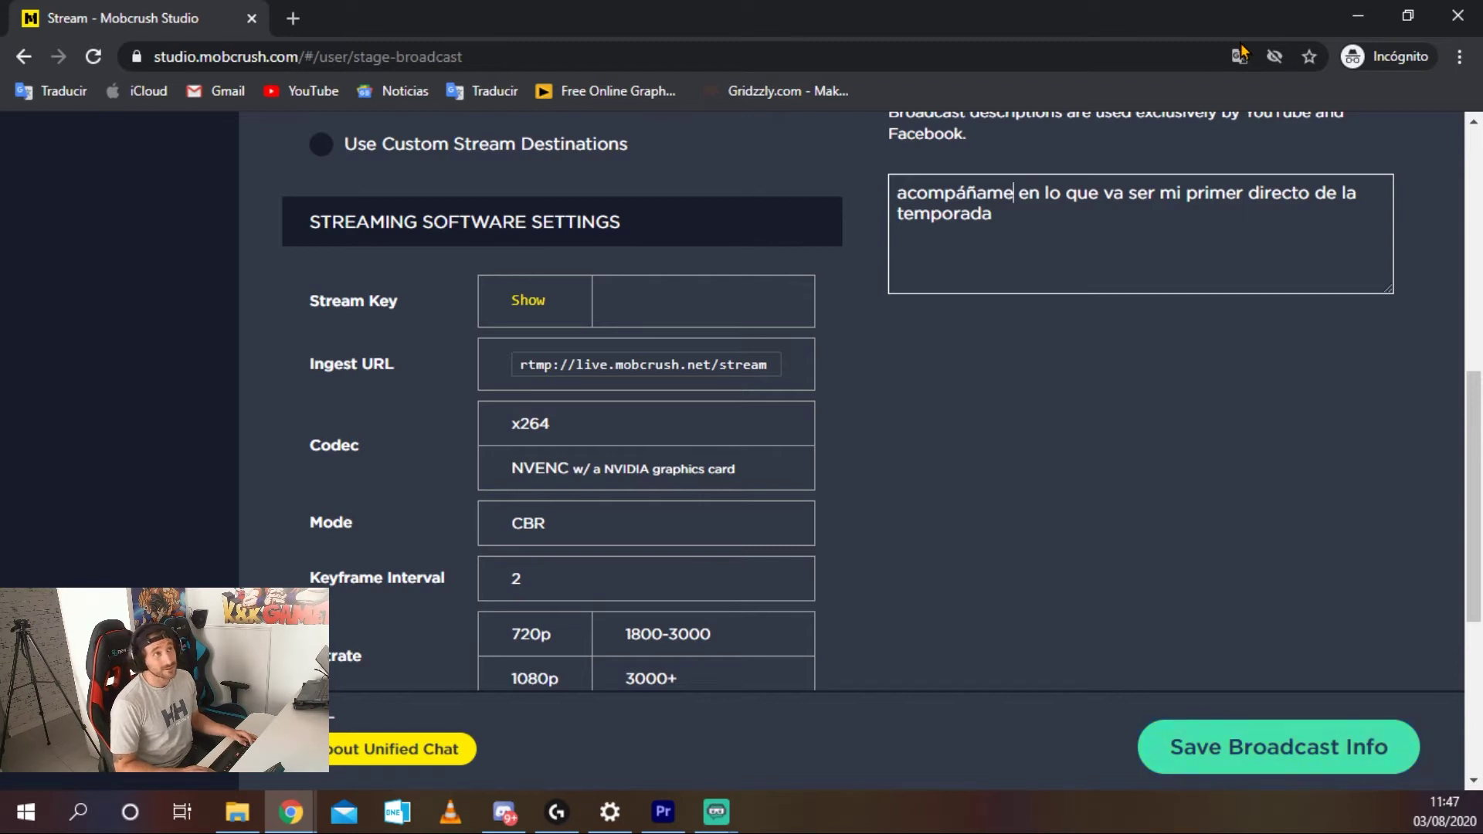
key(super+Left)
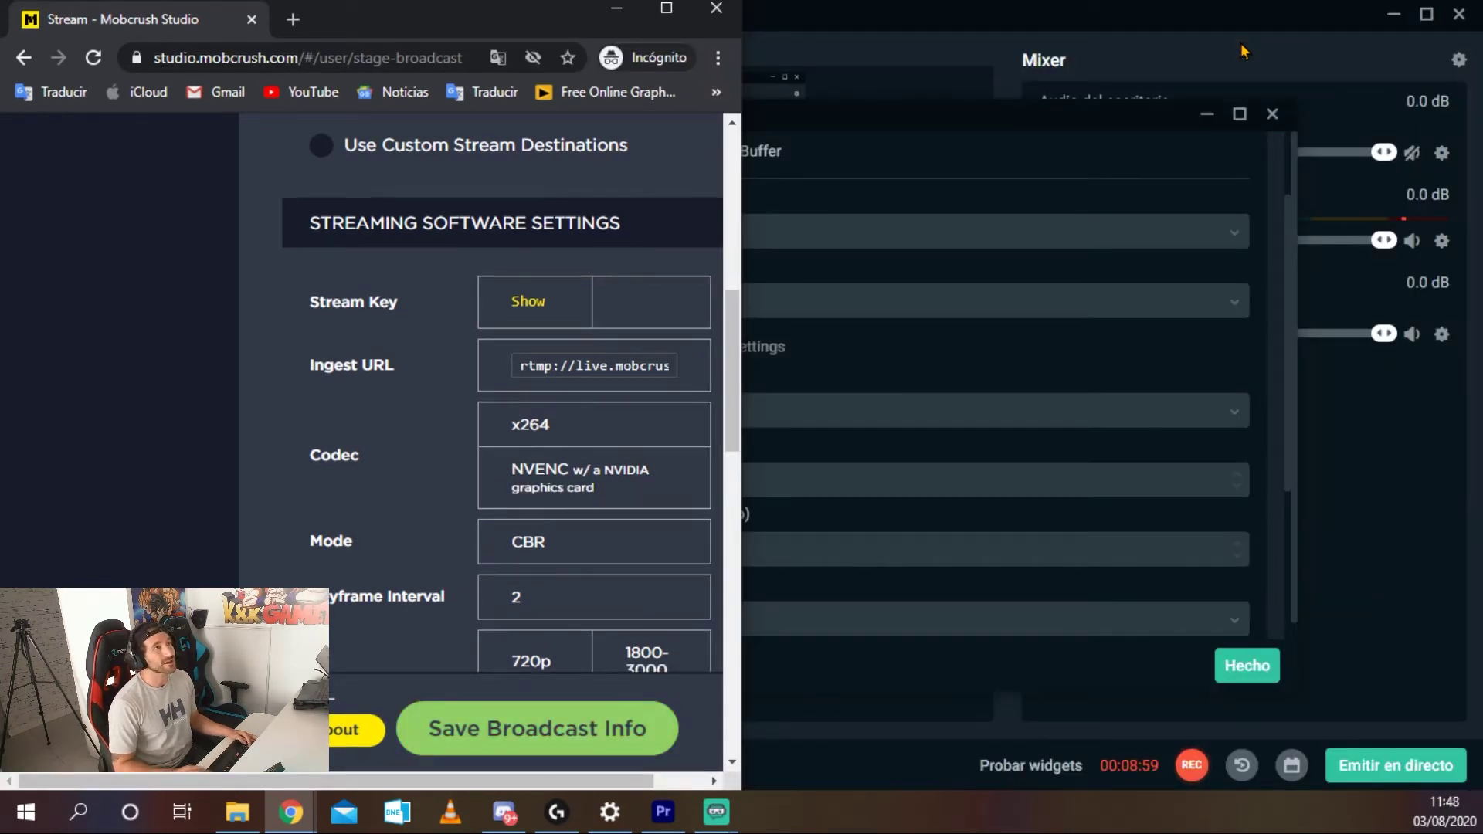
click(1095, 25)
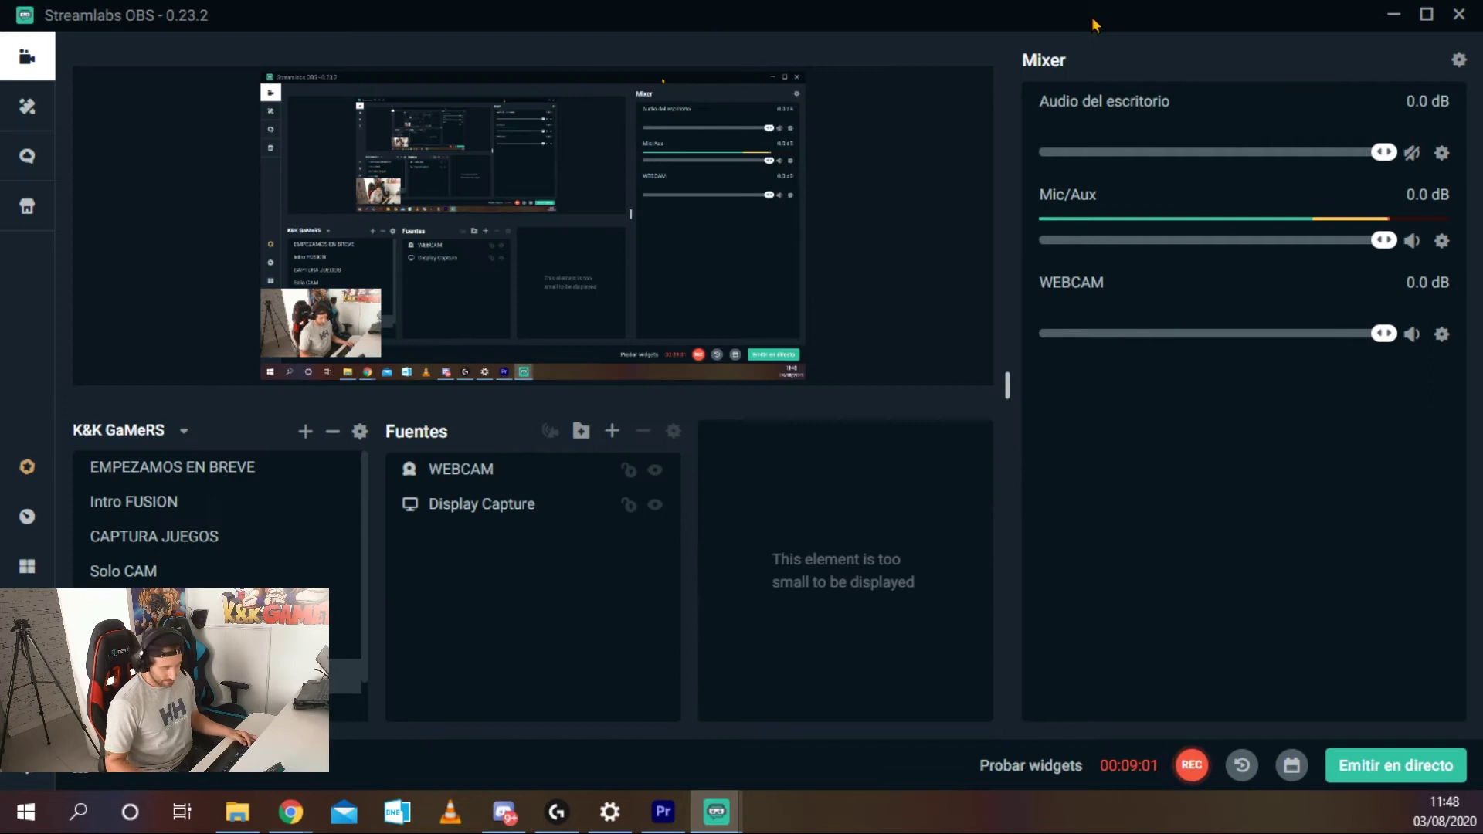
key(alt+Tab)
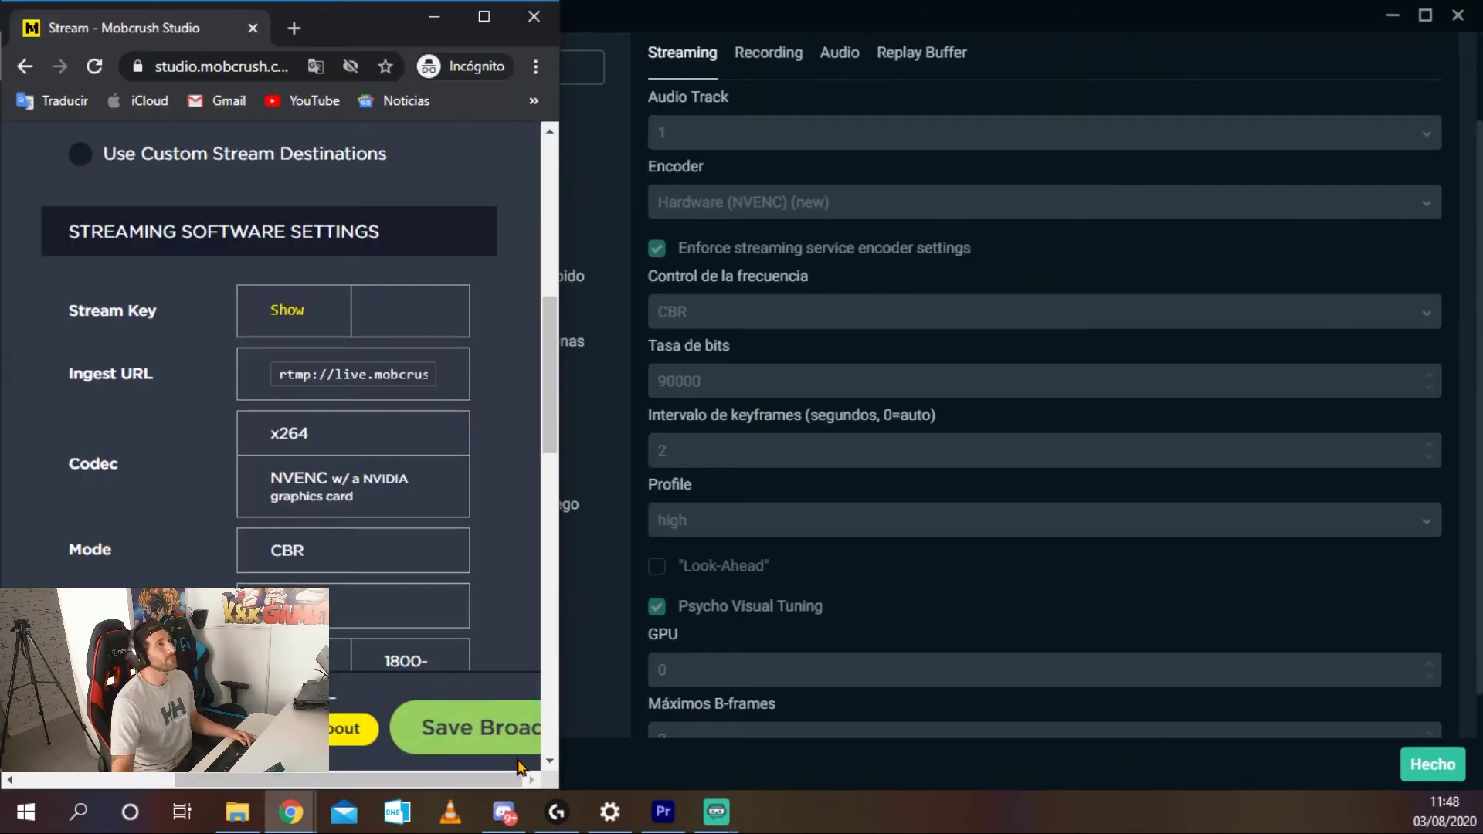
Compare the encoder, rate control, bitrate and keyframe interval in Streamlabs OBS with Mobcrush's recommended streaming software settings.
click(526, 739)
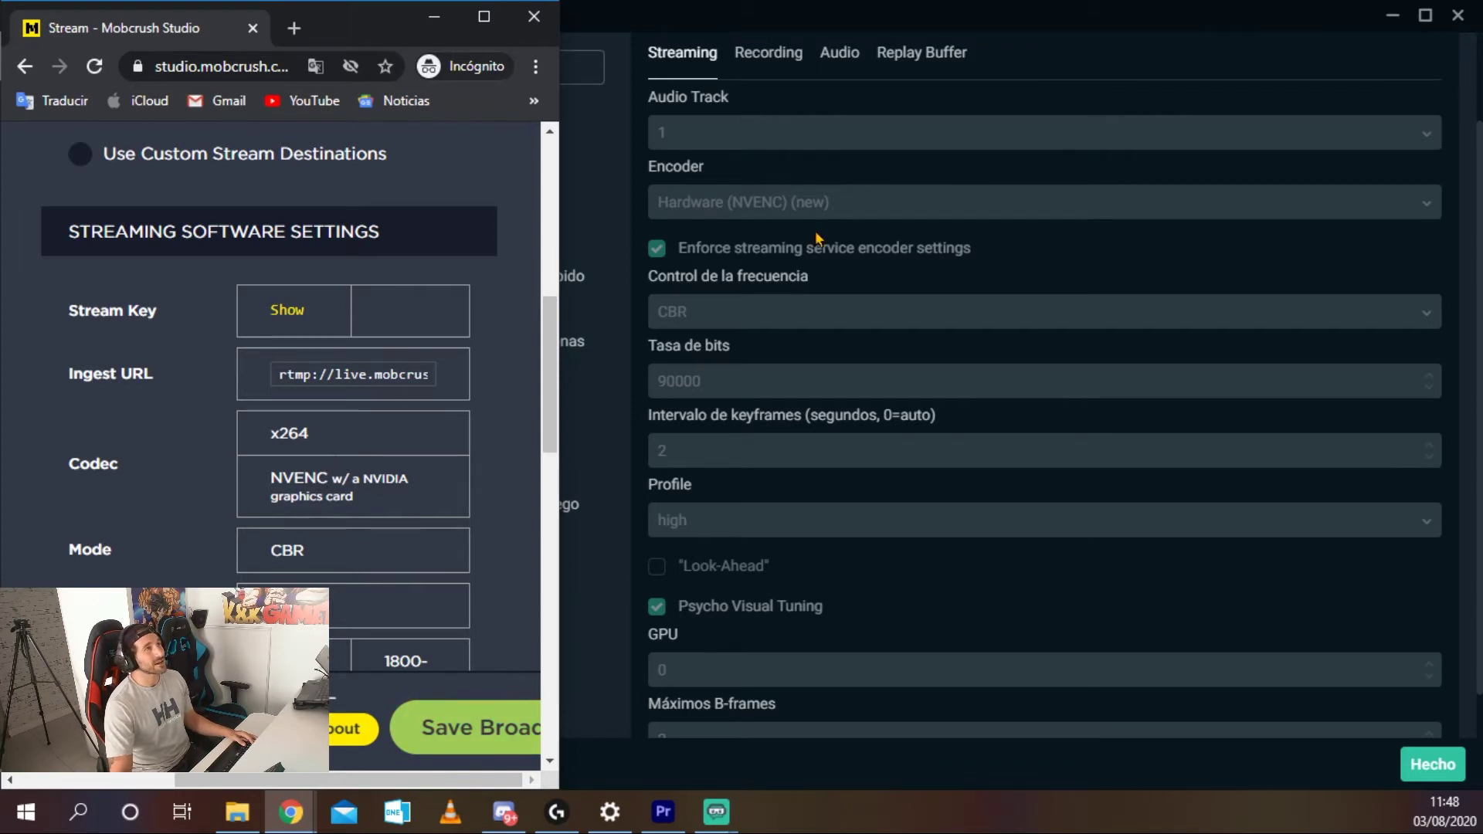
scroll(761, 309, up, 2)
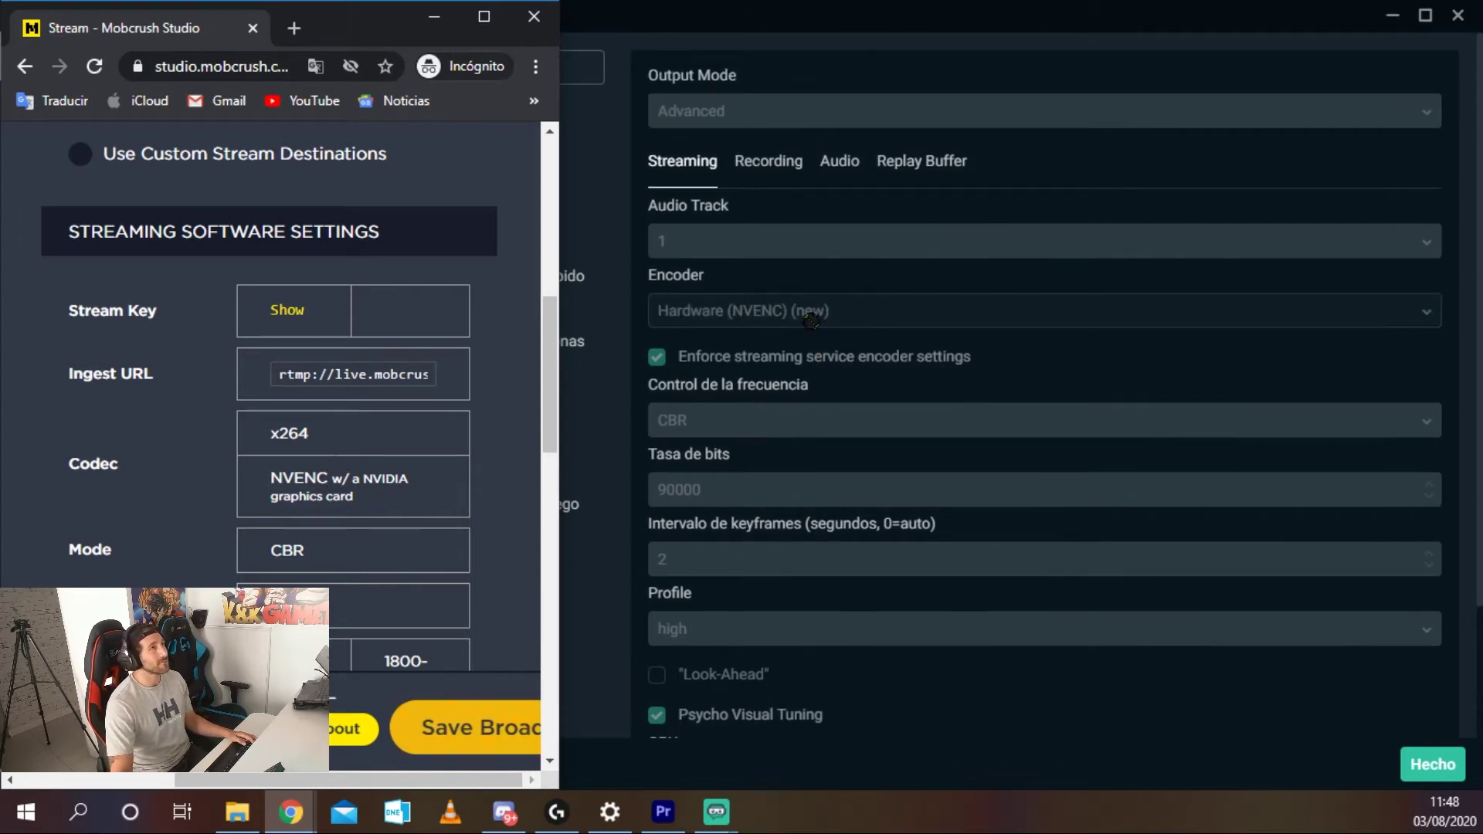
scroll(116, 494, down, 1)
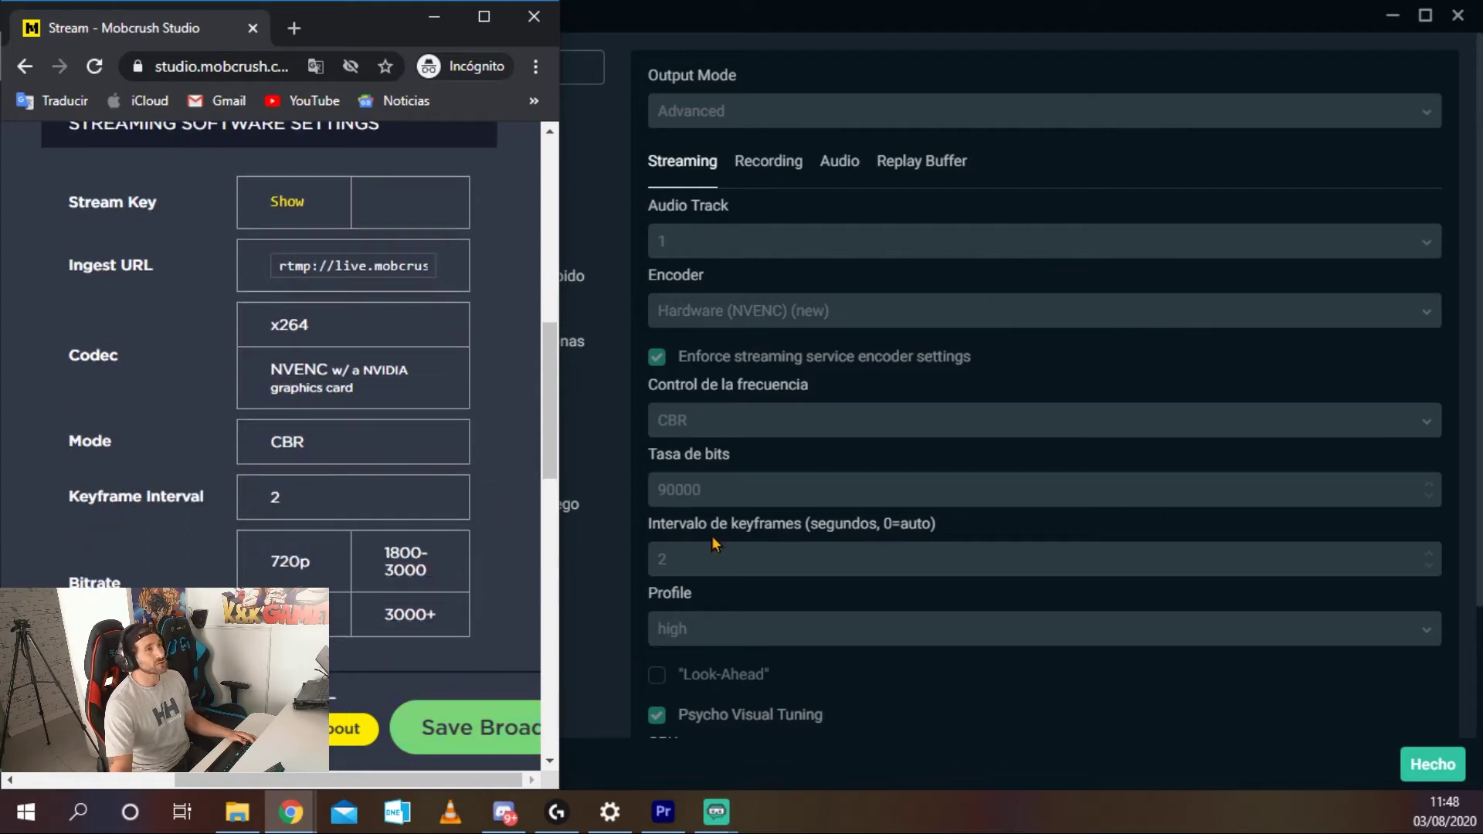
scroll(714, 543, down, 2)
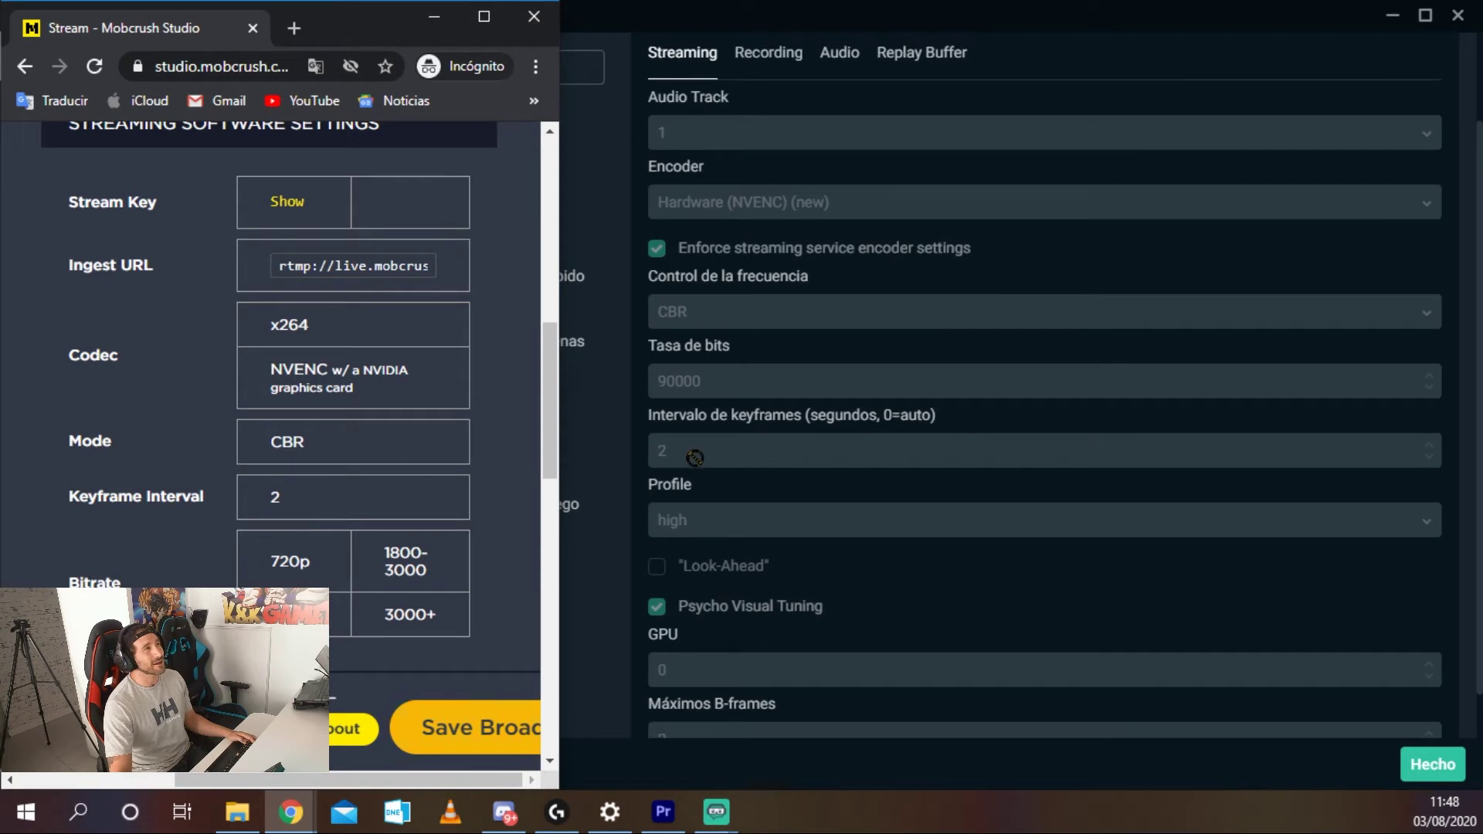
scroll(232, 469, down, 2)
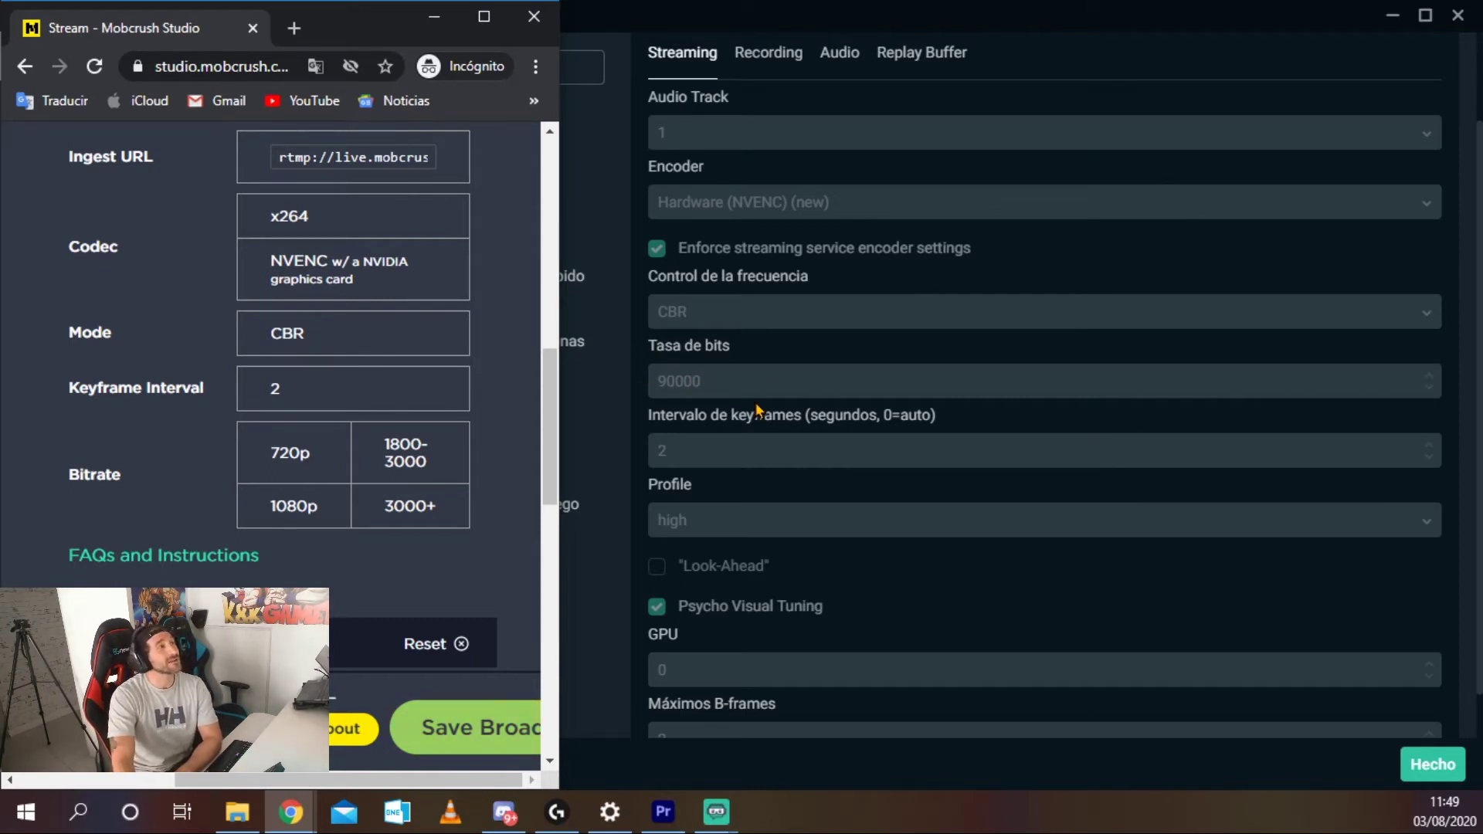
scroll(732, 382, down, 1)
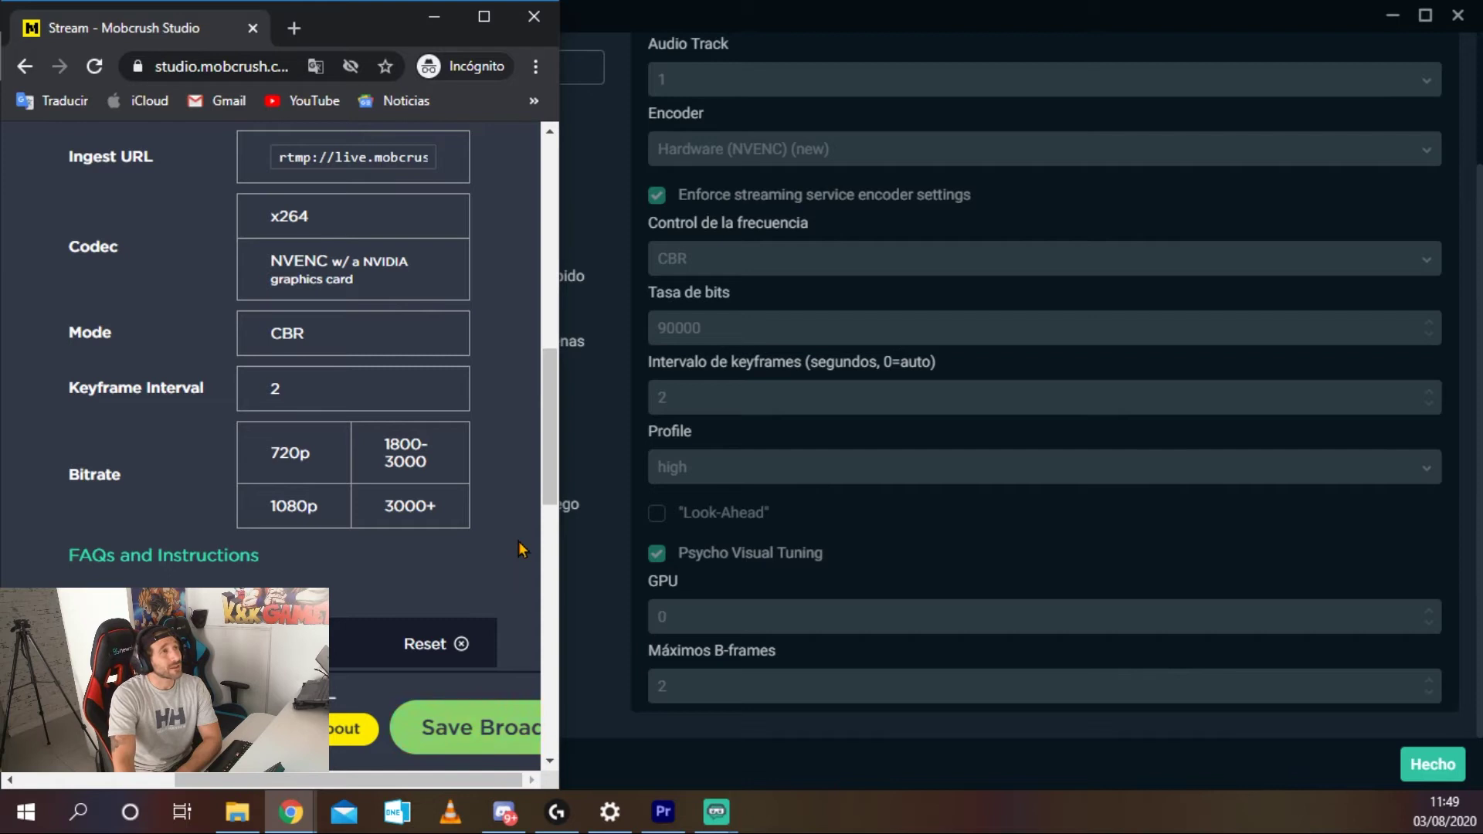
scroll(518, 541, up, 4)
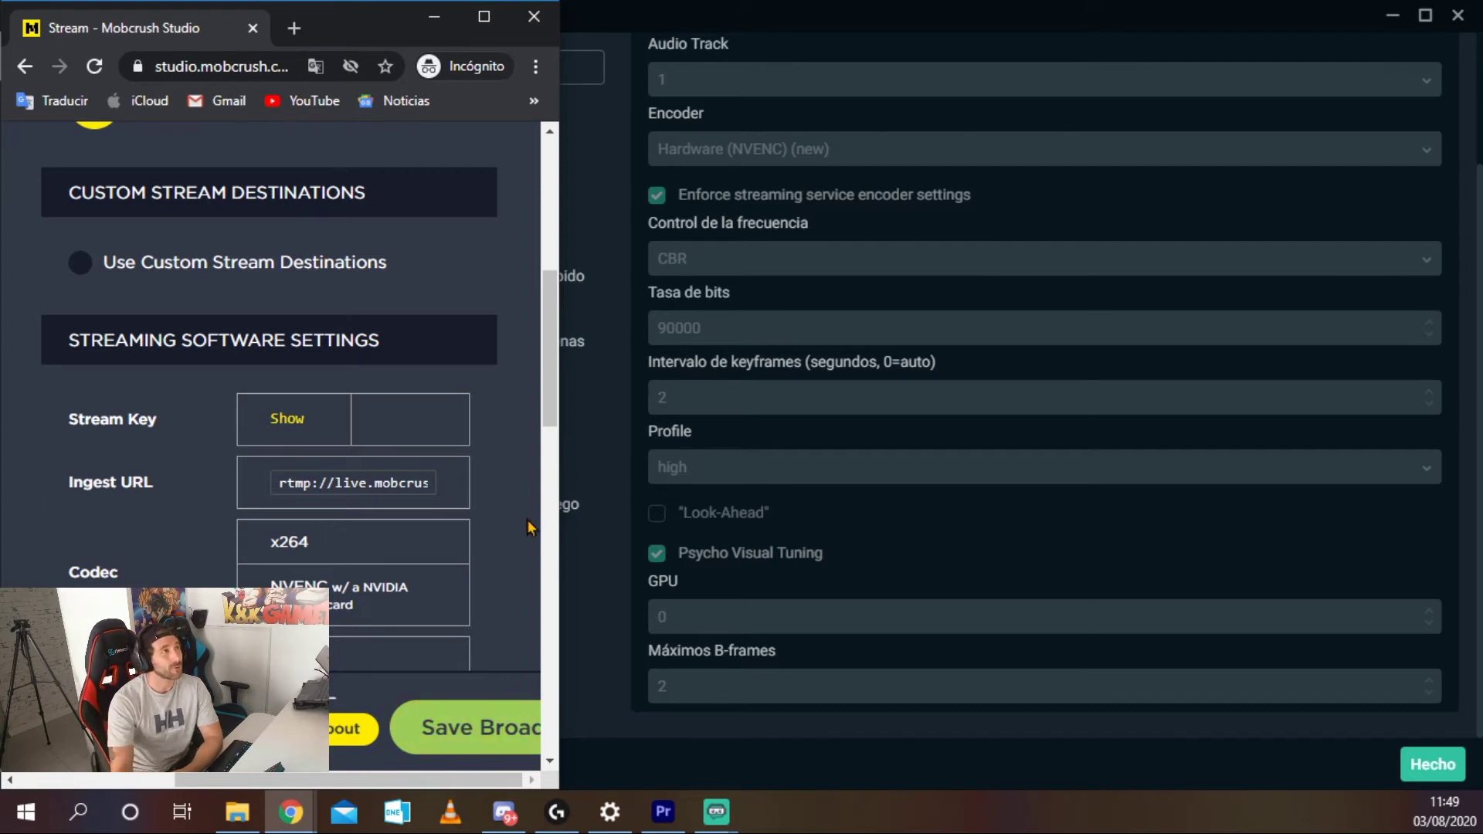
Select Mobcrush as the streaming service in the stream settings of Streamlabs OBS.
click(630, 504)
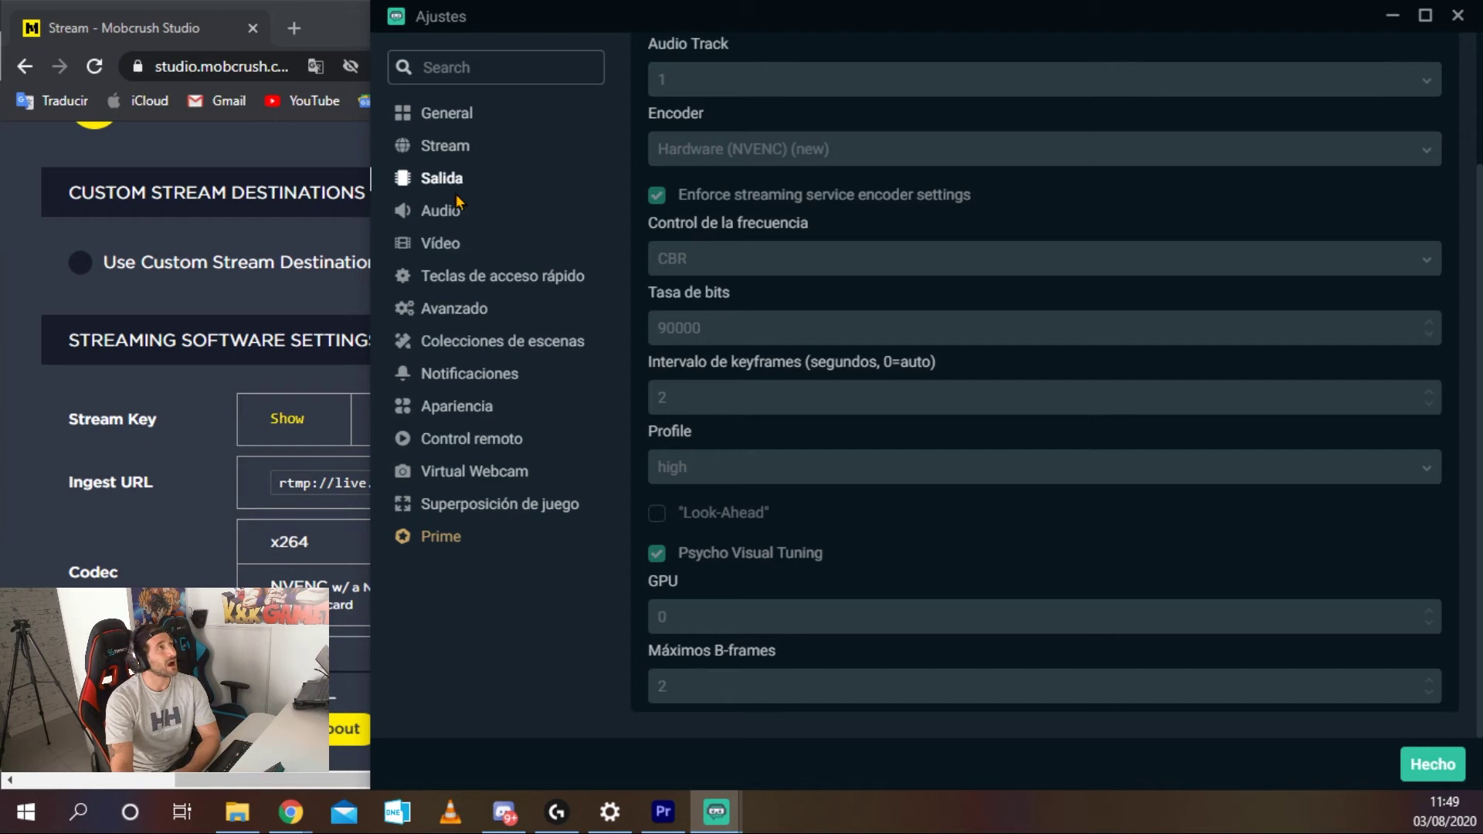
click(442, 154)
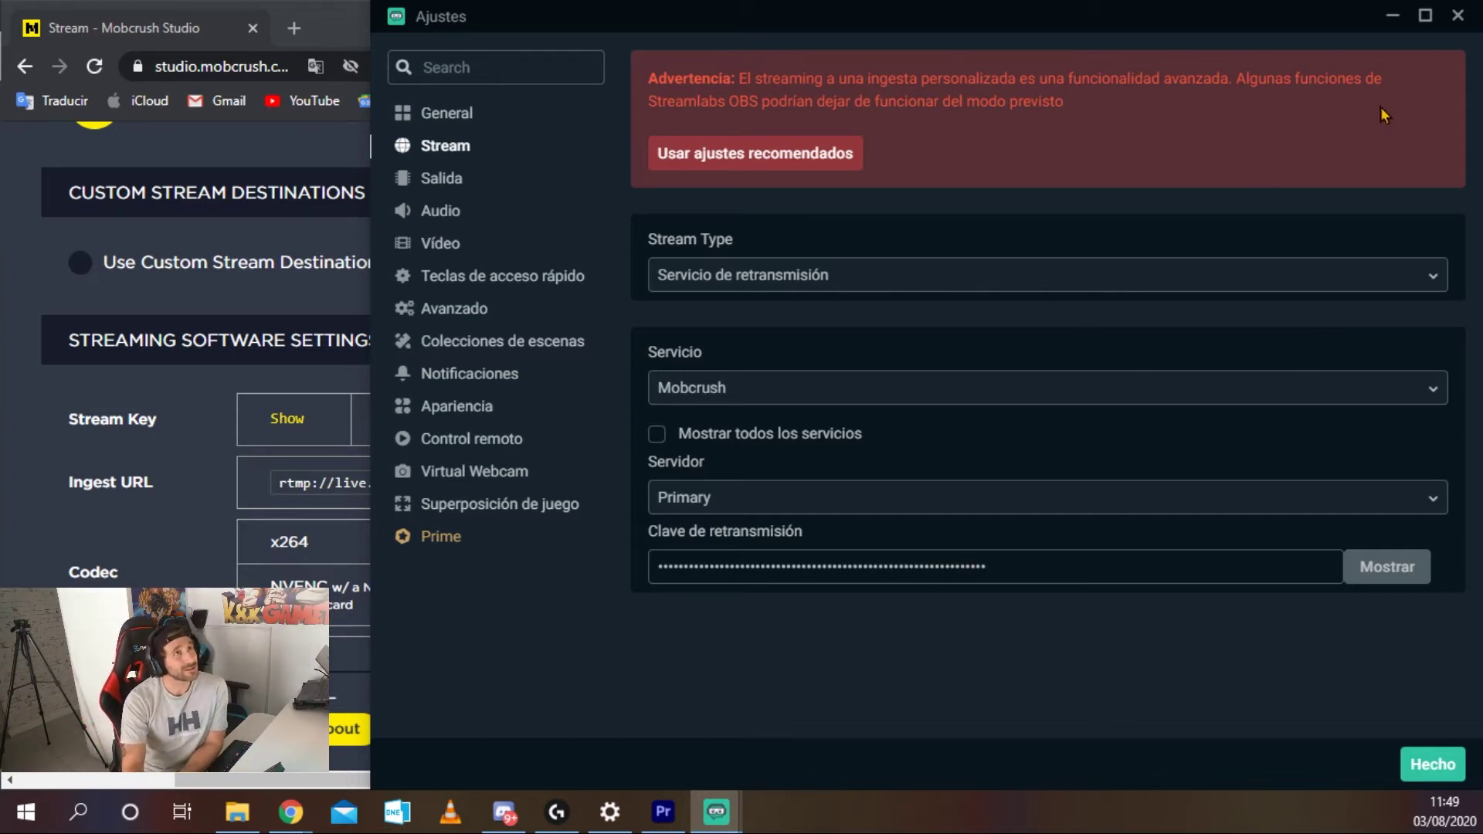
click(797, 392)
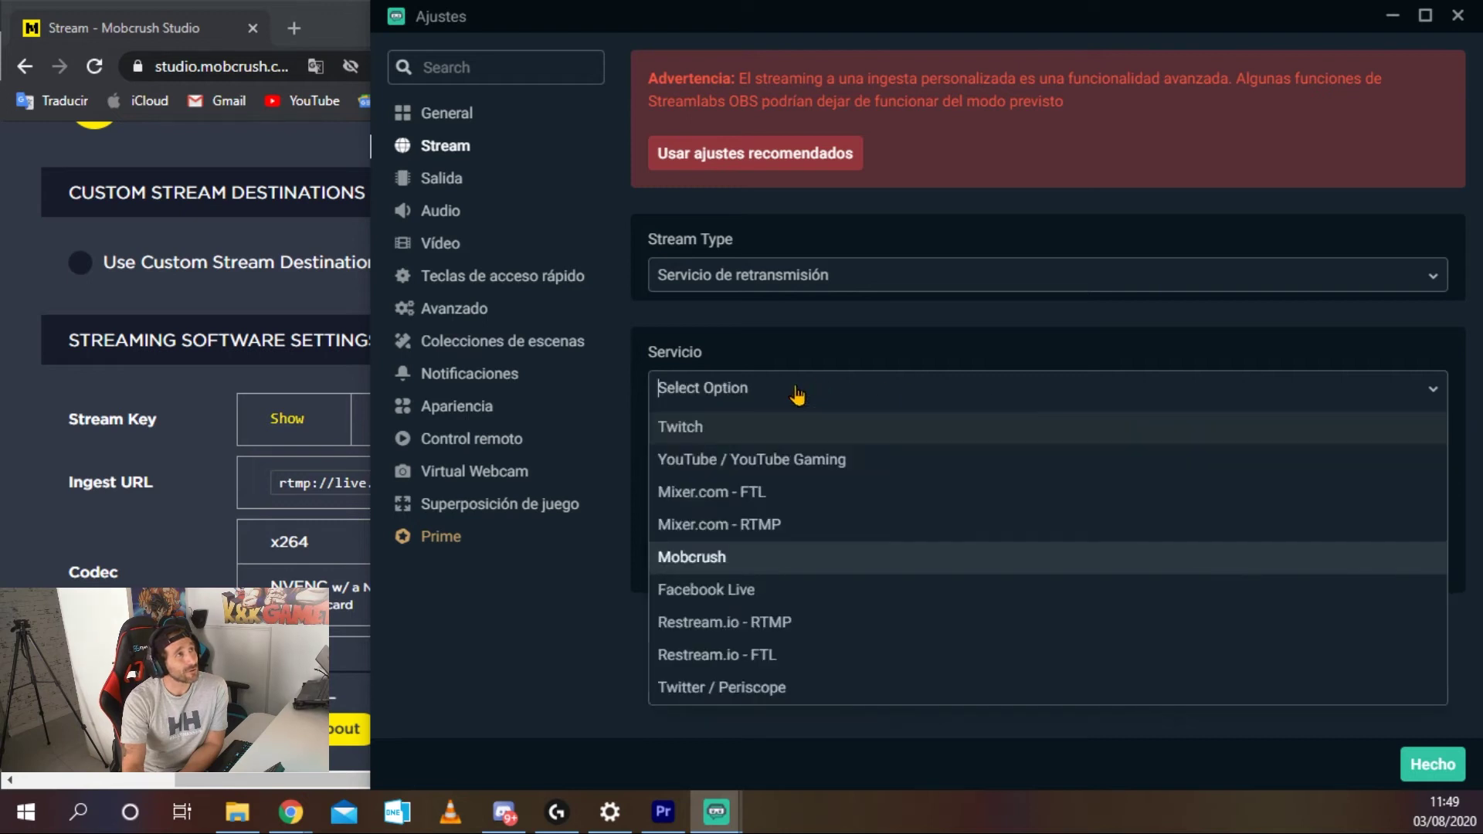
click(773, 567)
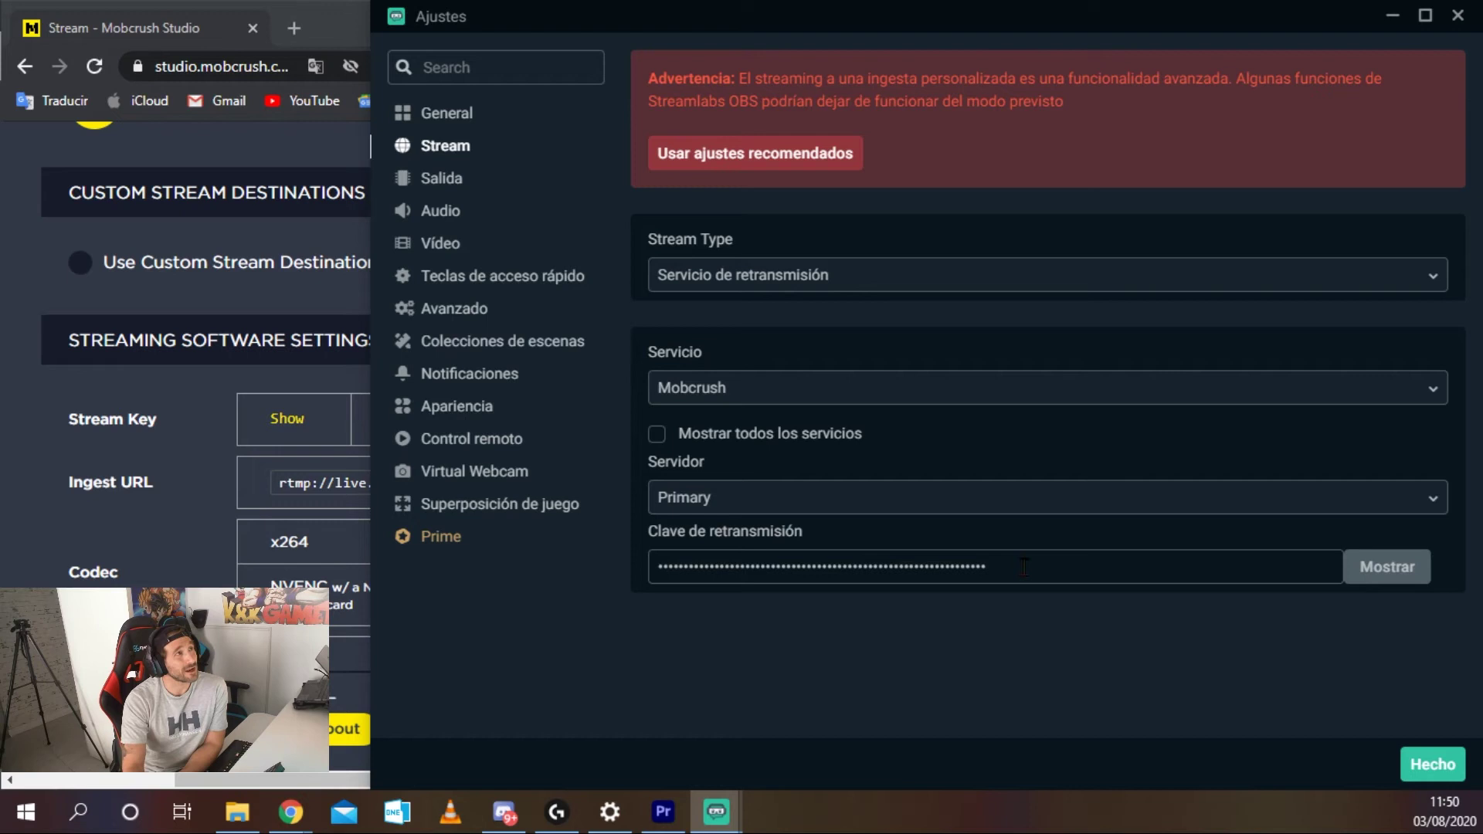
click(158, 495)
click(996, 641)
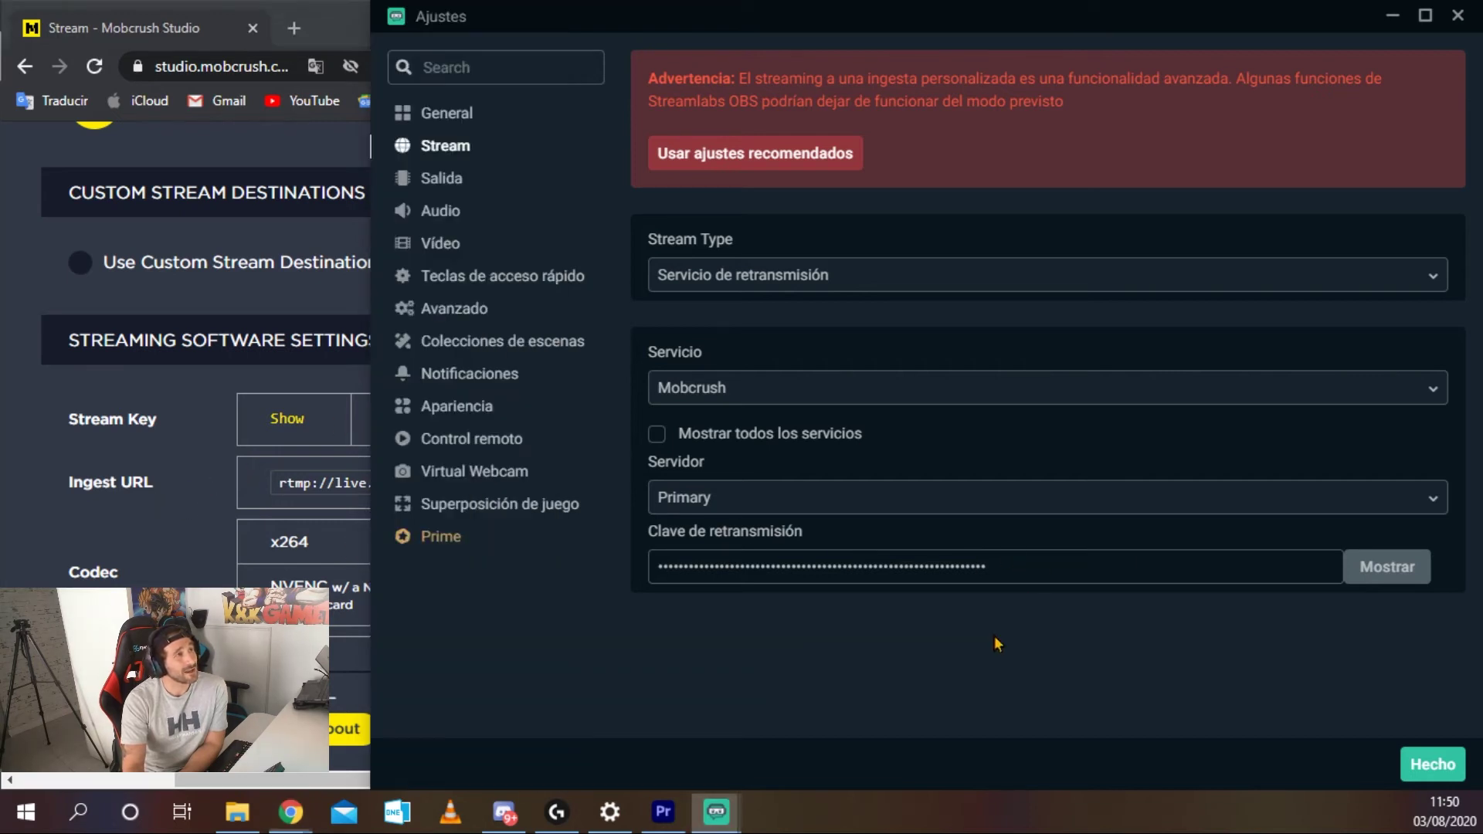
Locate the stream key in Mobcrush Studio and its matching field in Streamlabs OBS, and close the settings.
click(83, 426)
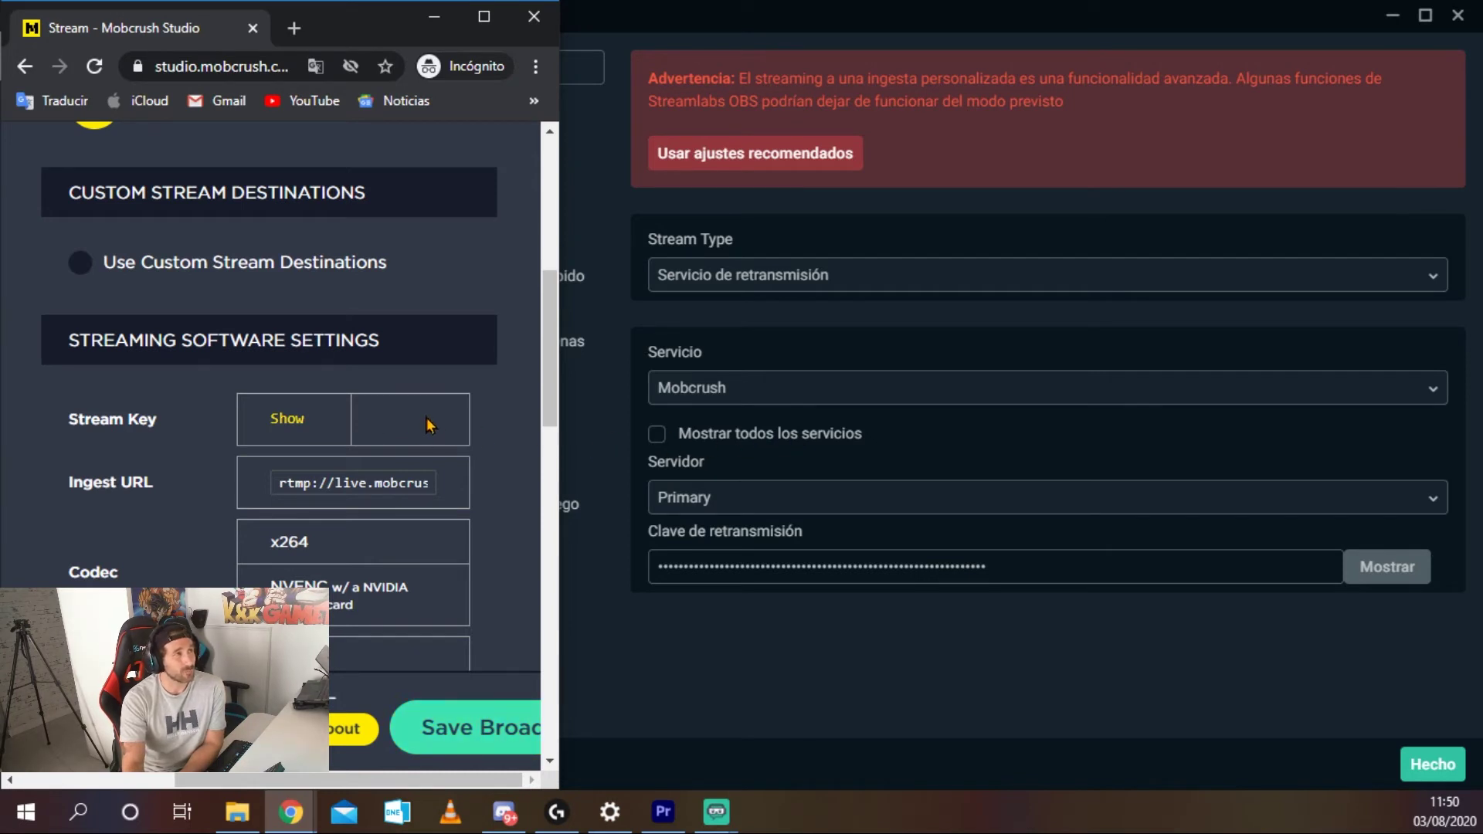
click(949, 568)
double_click(950, 568)
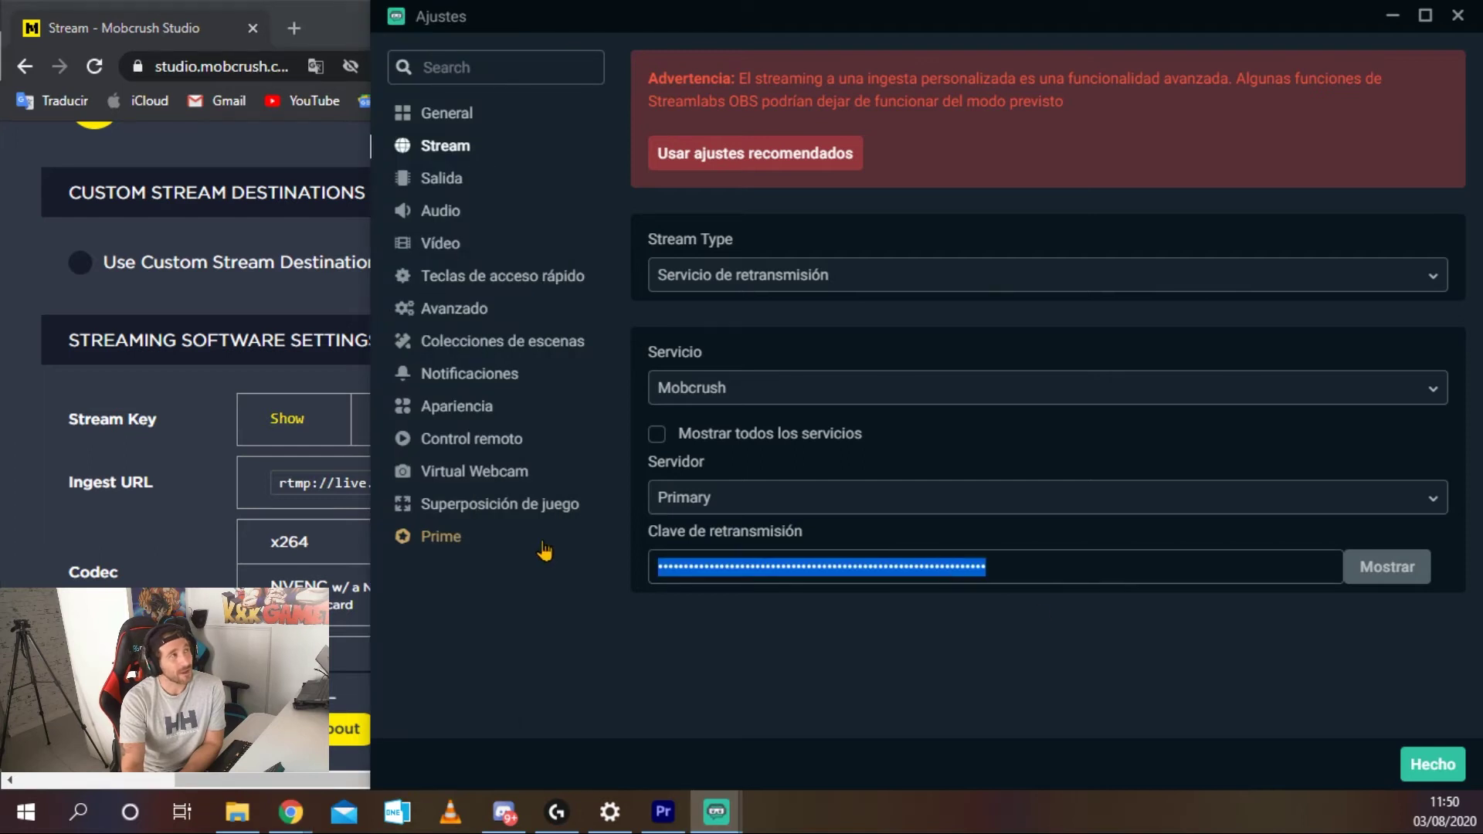
click(221, 437)
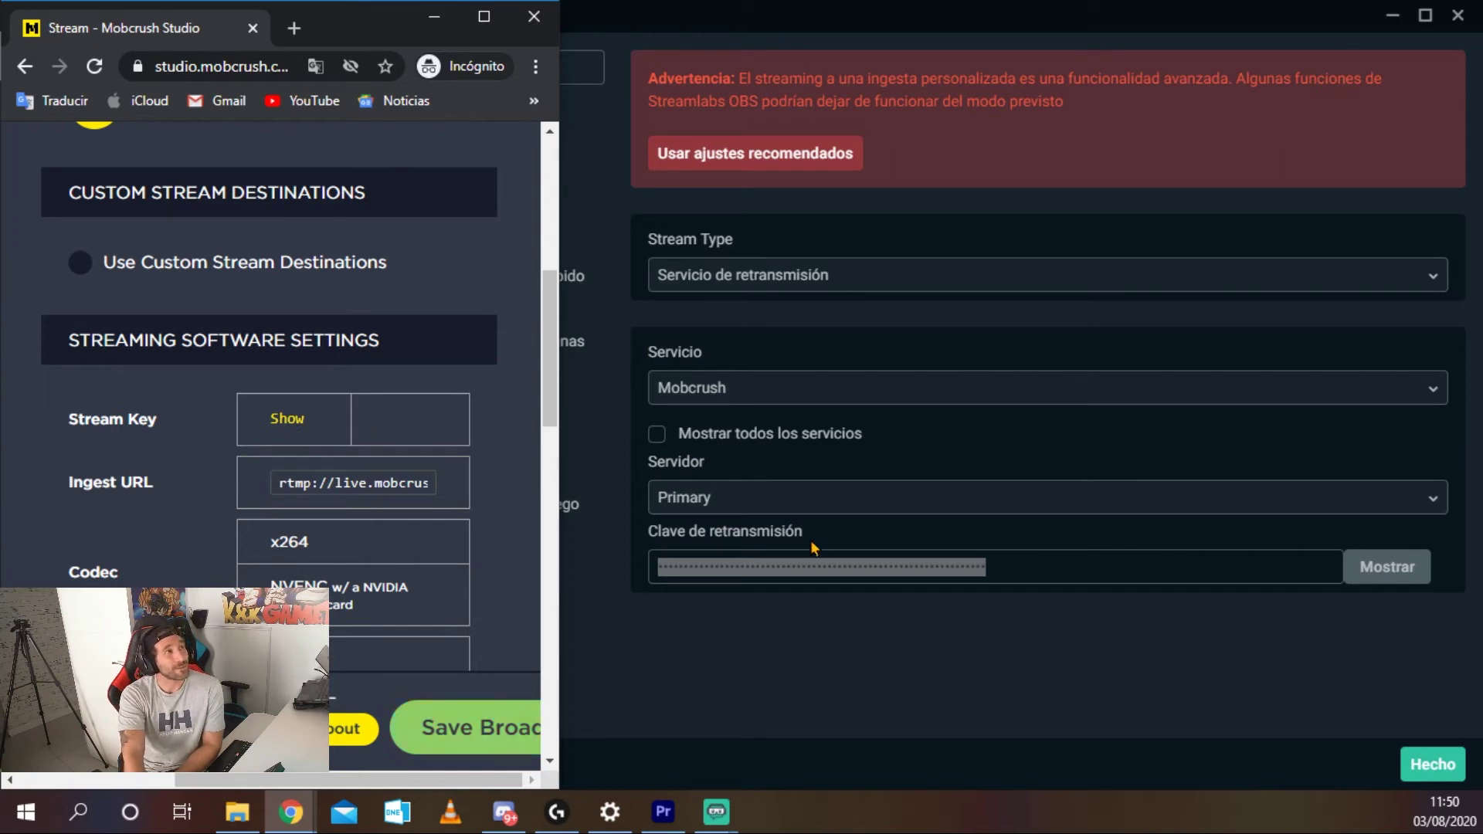
click(1453, 770)
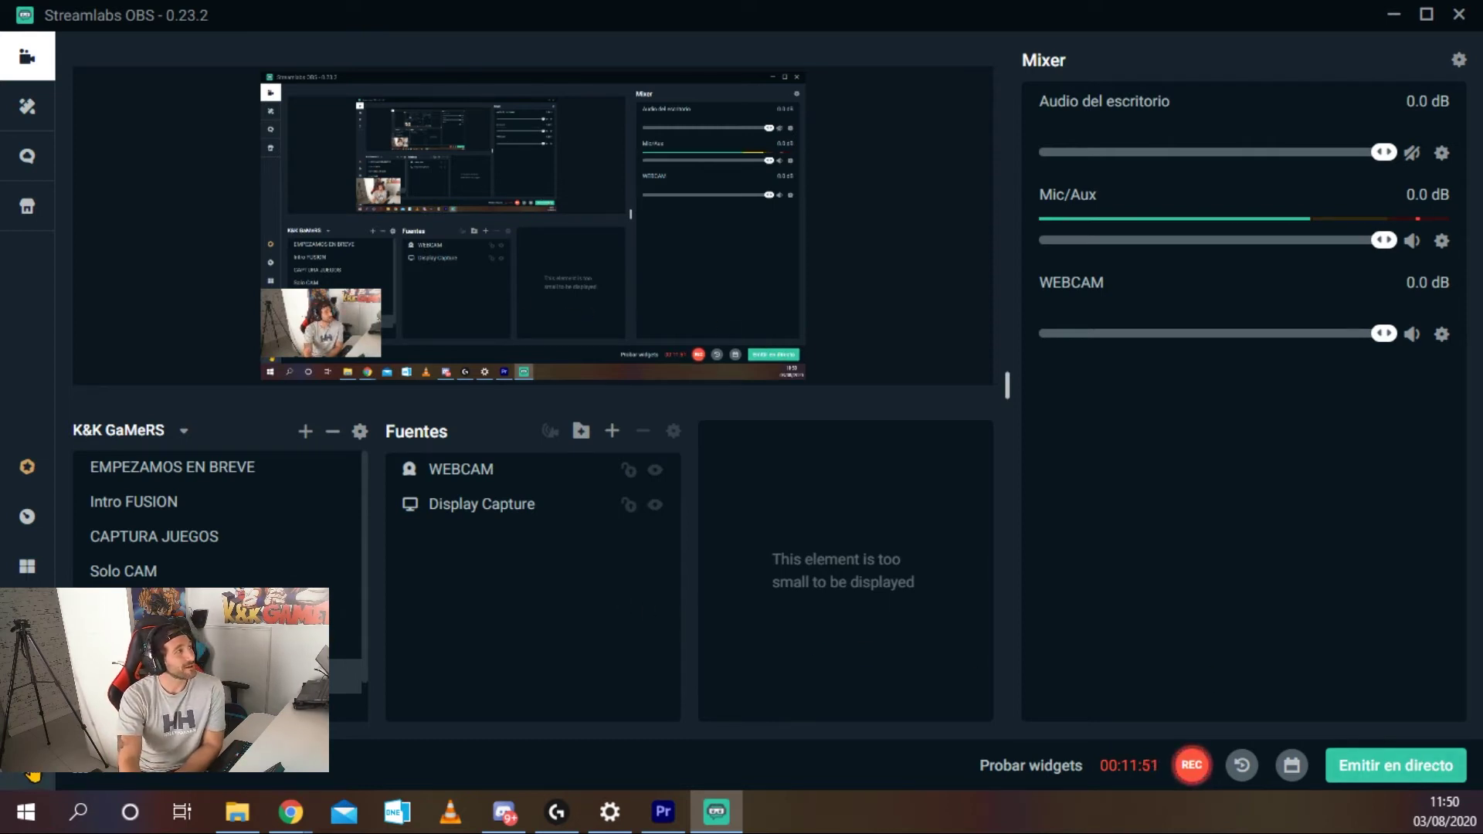
Reopen the Streamlabs OBS settings and review the streaming output values from the encoder down to the maximum B-frames.
click(32, 773)
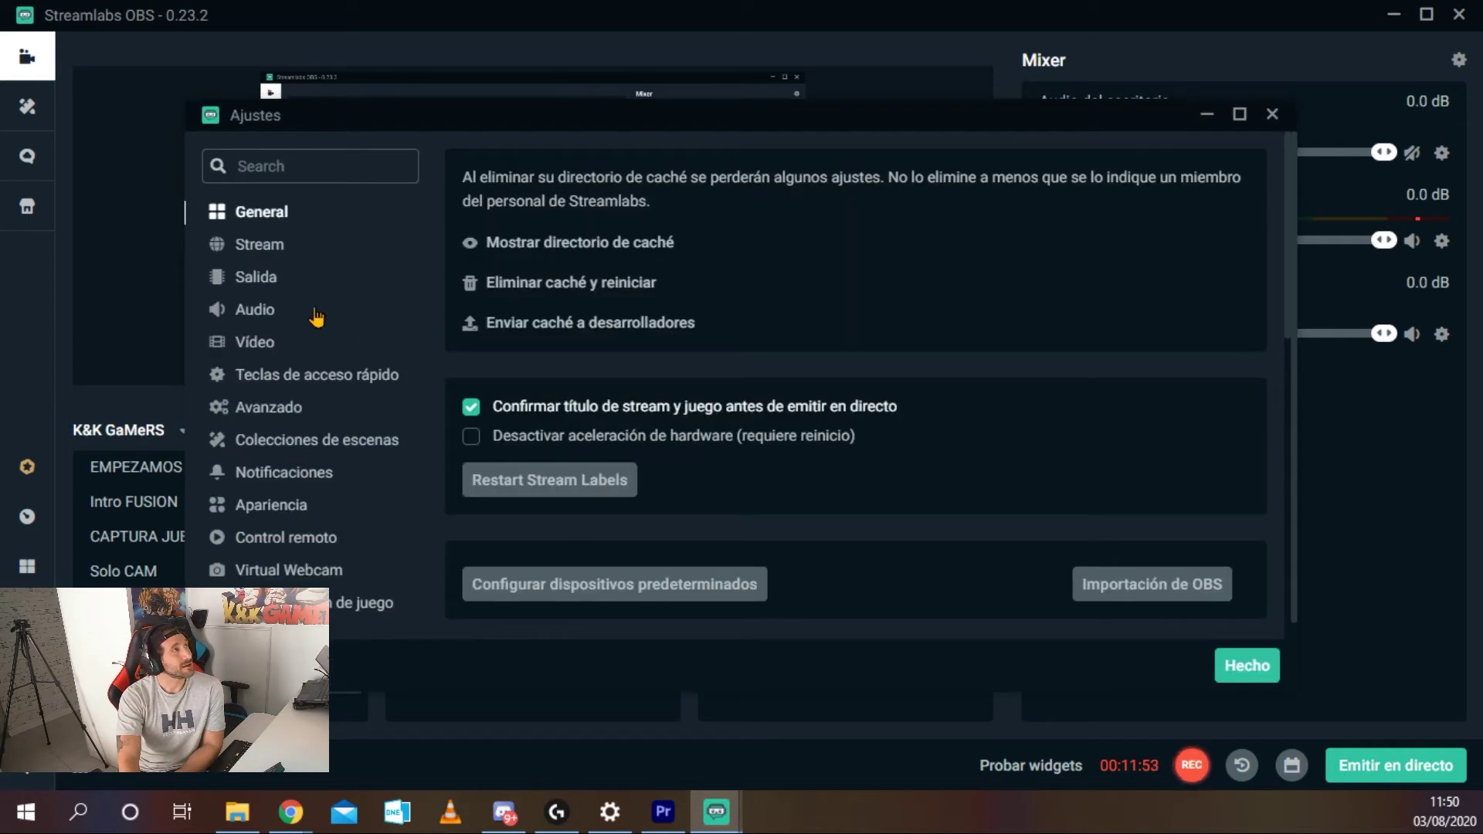
click(272, 280)
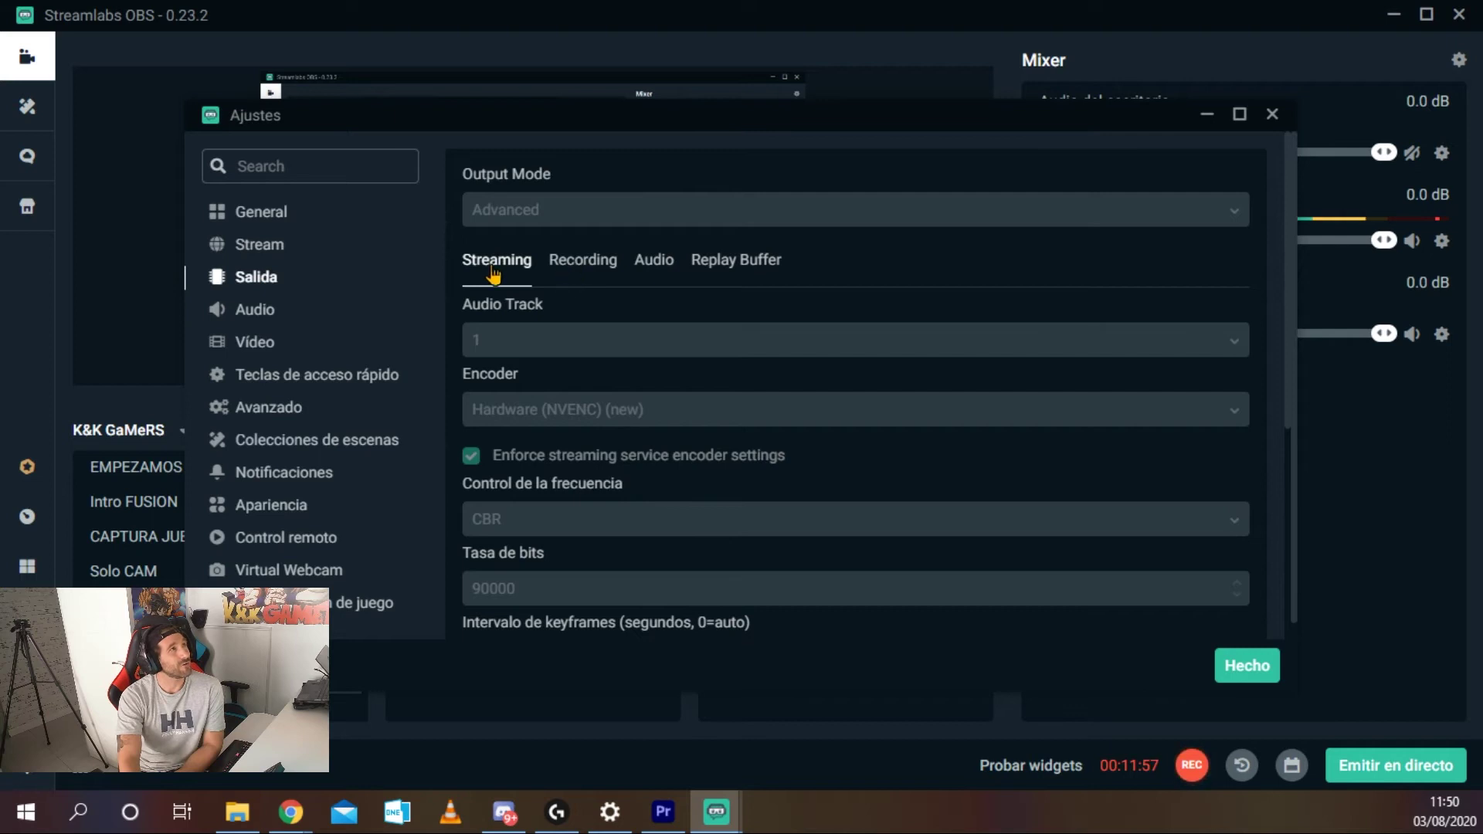
scroll(632, 371, down, 2)
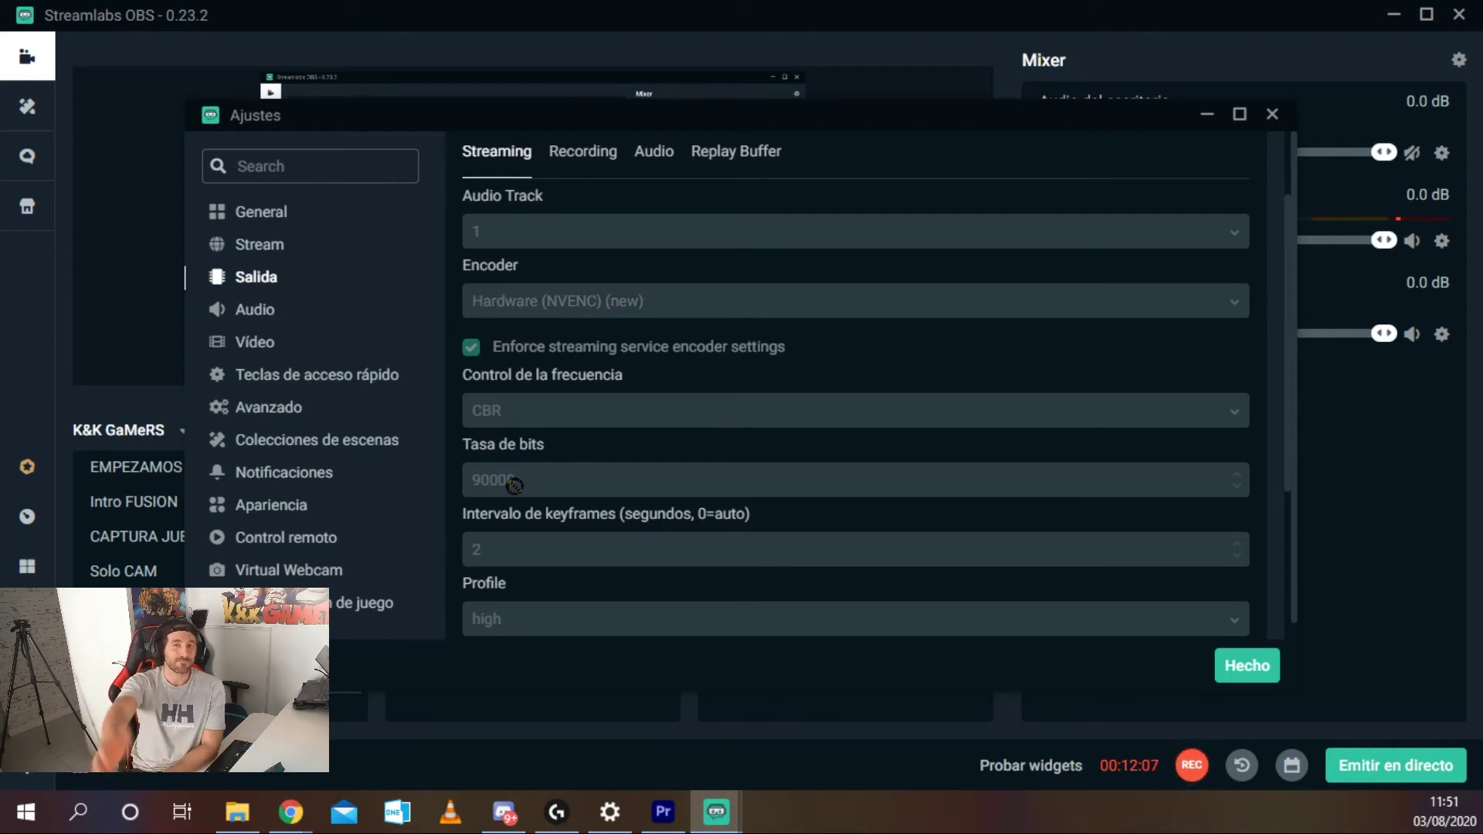
scroll(533, 324, down, 3)
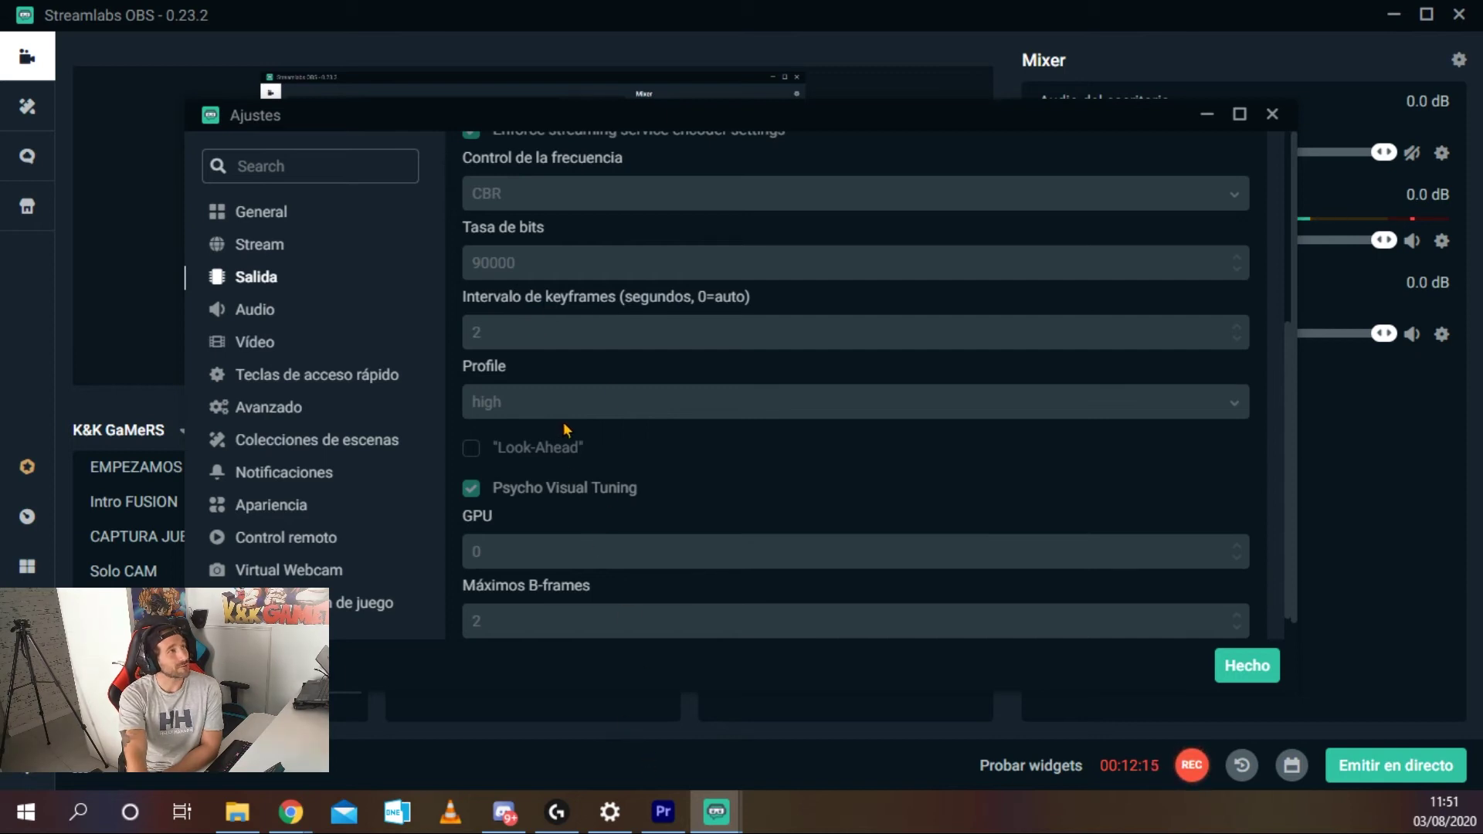
scroll(566, 432, up, 4)
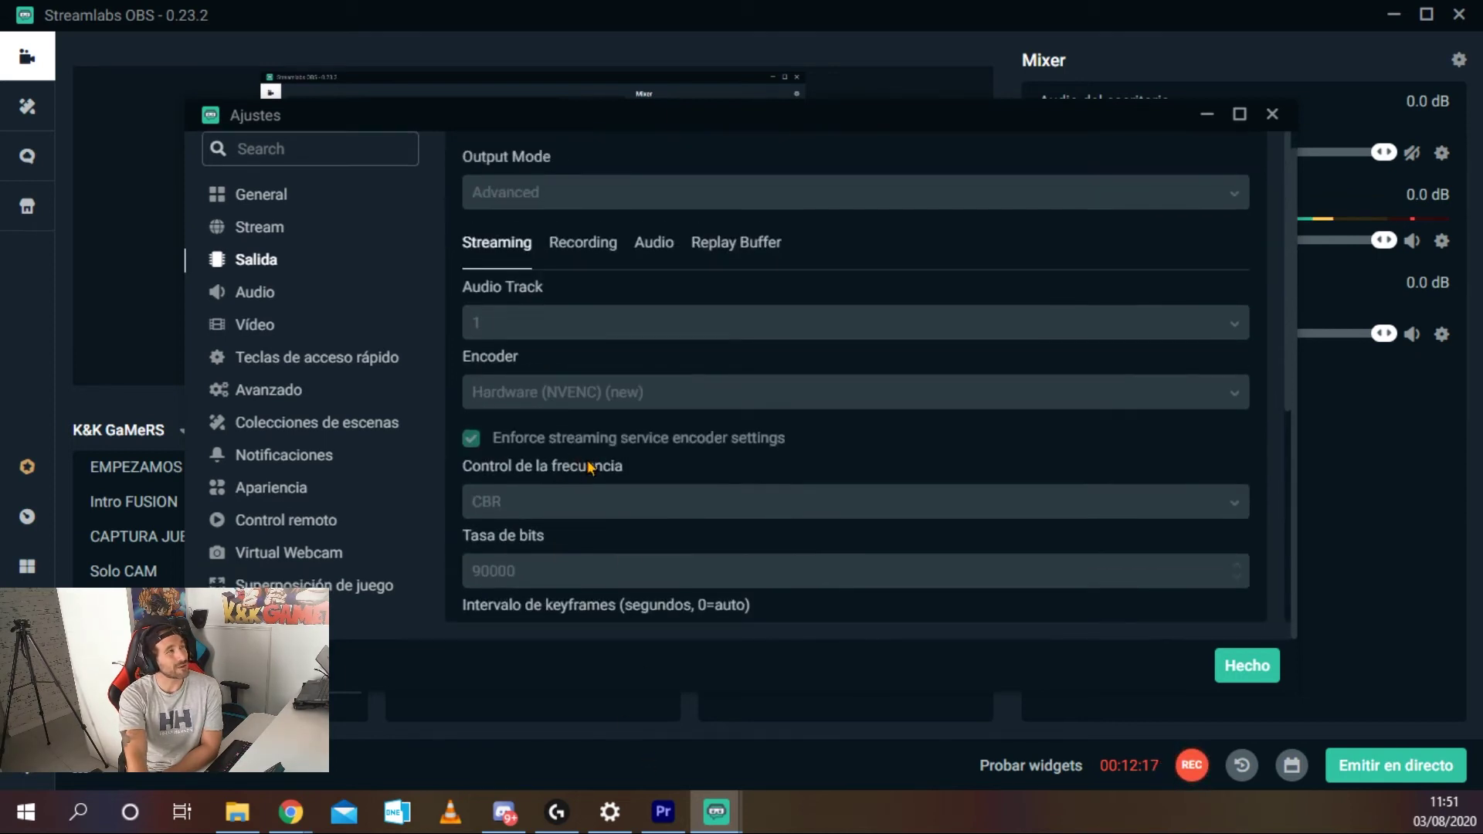
Review the stream type, service, server and stream key field in the Streamlabs OBS stream settings.
click(260, 229)
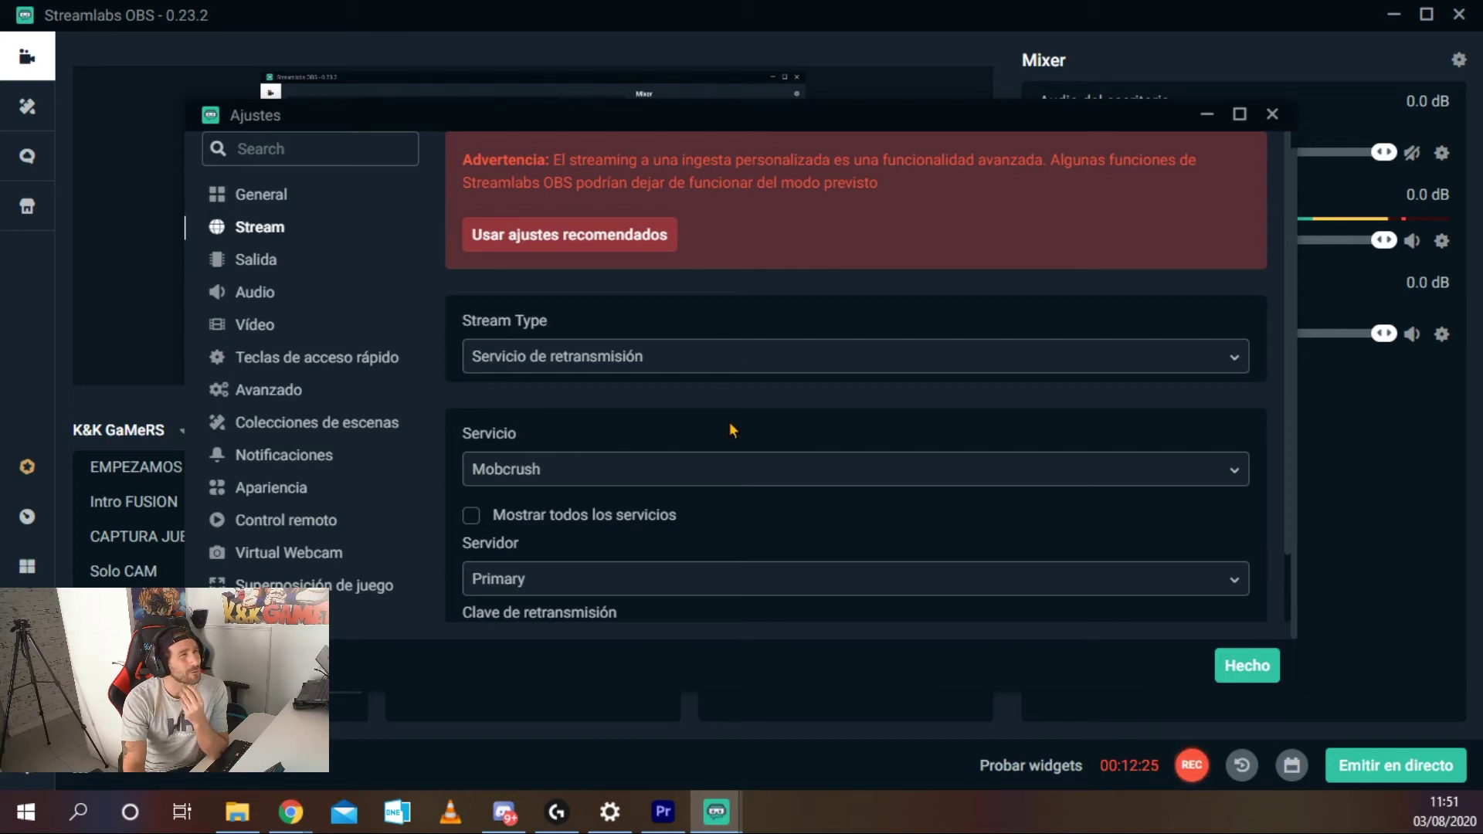
scroll(774, 448, down, 1)
scroll(774, 449, down, 1)
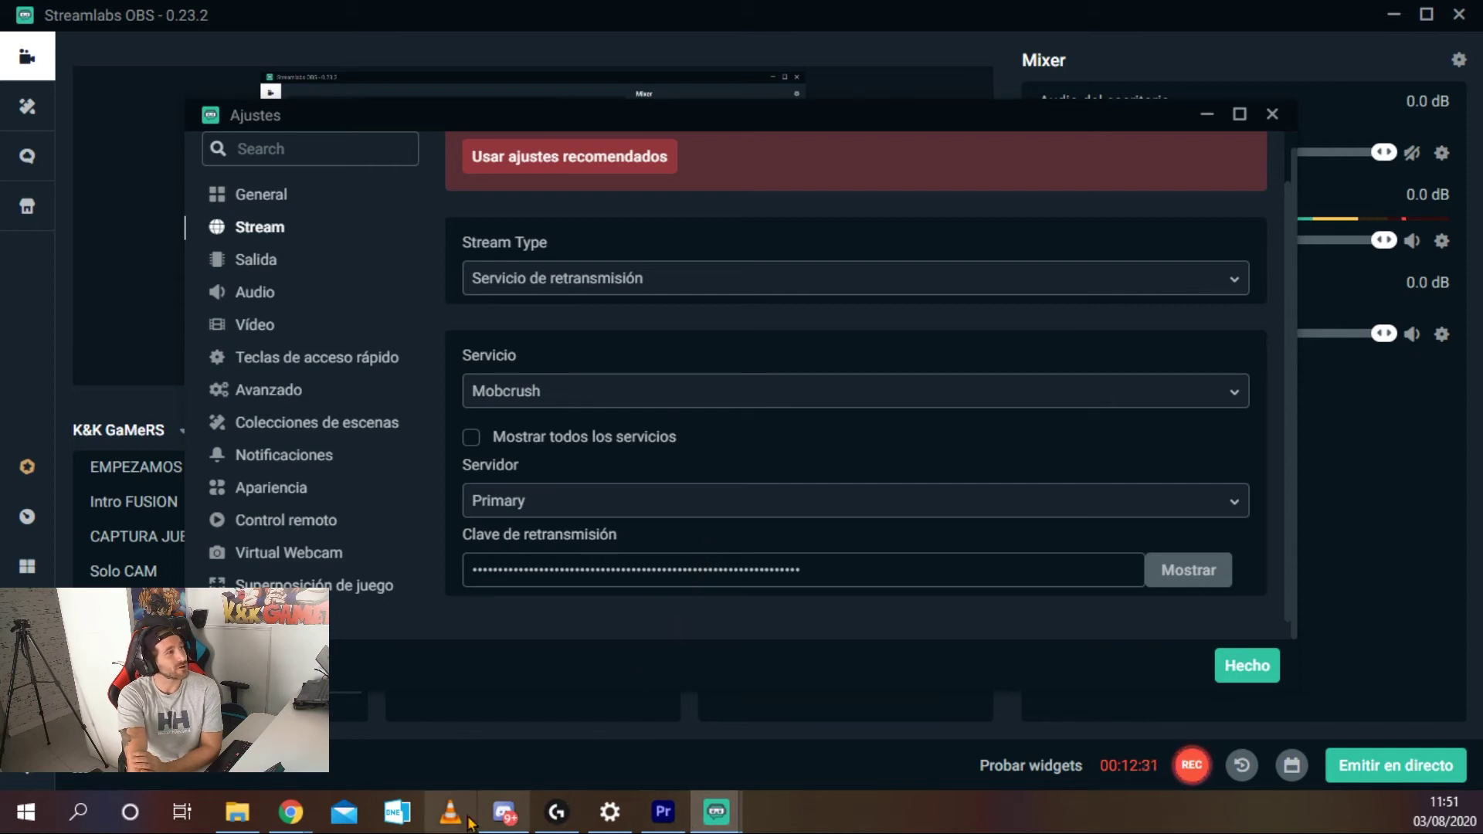
Switch to Mobcrush Studio in the browser, maximize the window and show its streaming software settings.
click(280, 825)
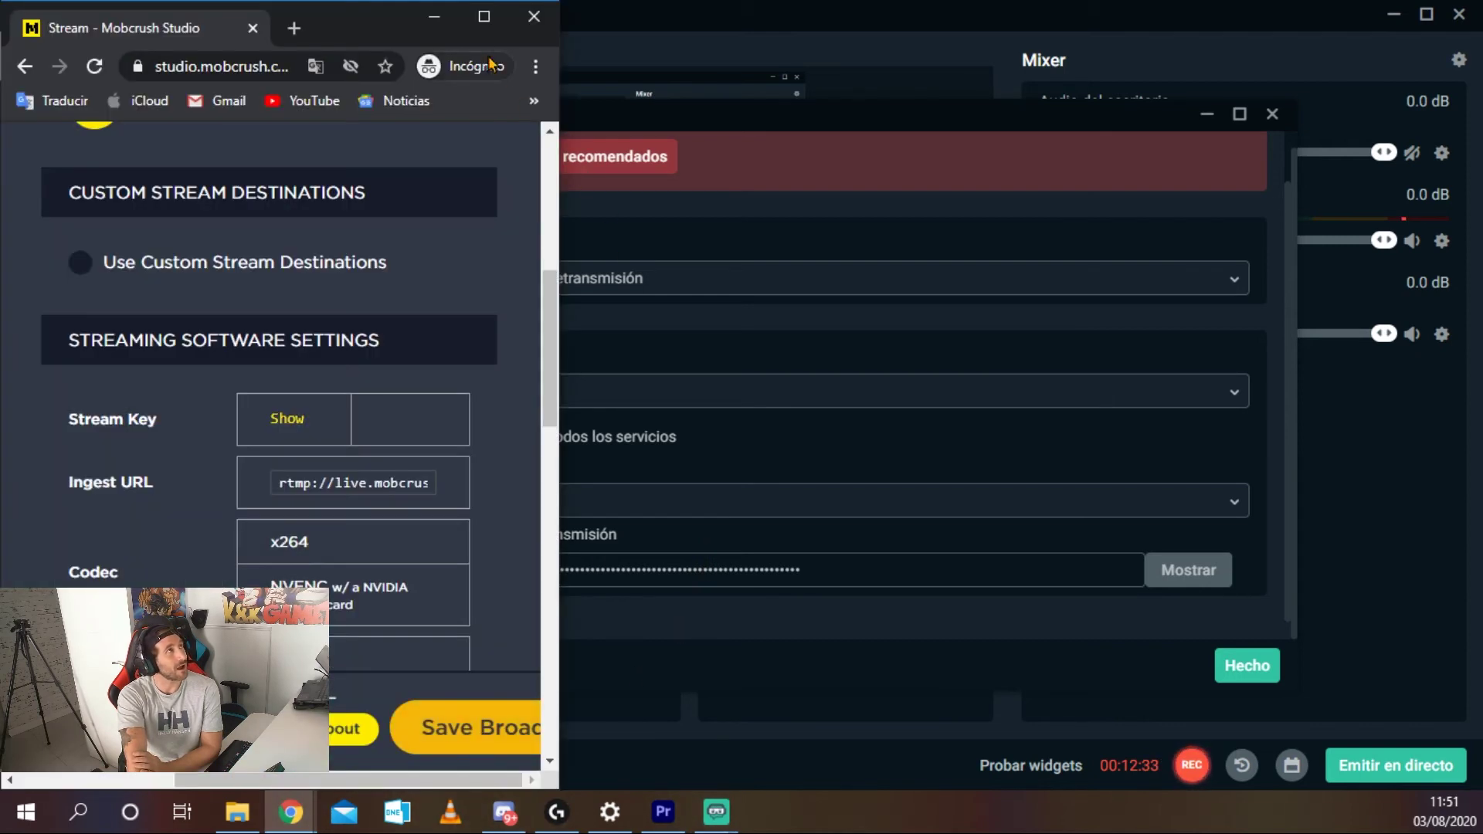
double_click(486, 31)
scroll(638, 409, down, 1)
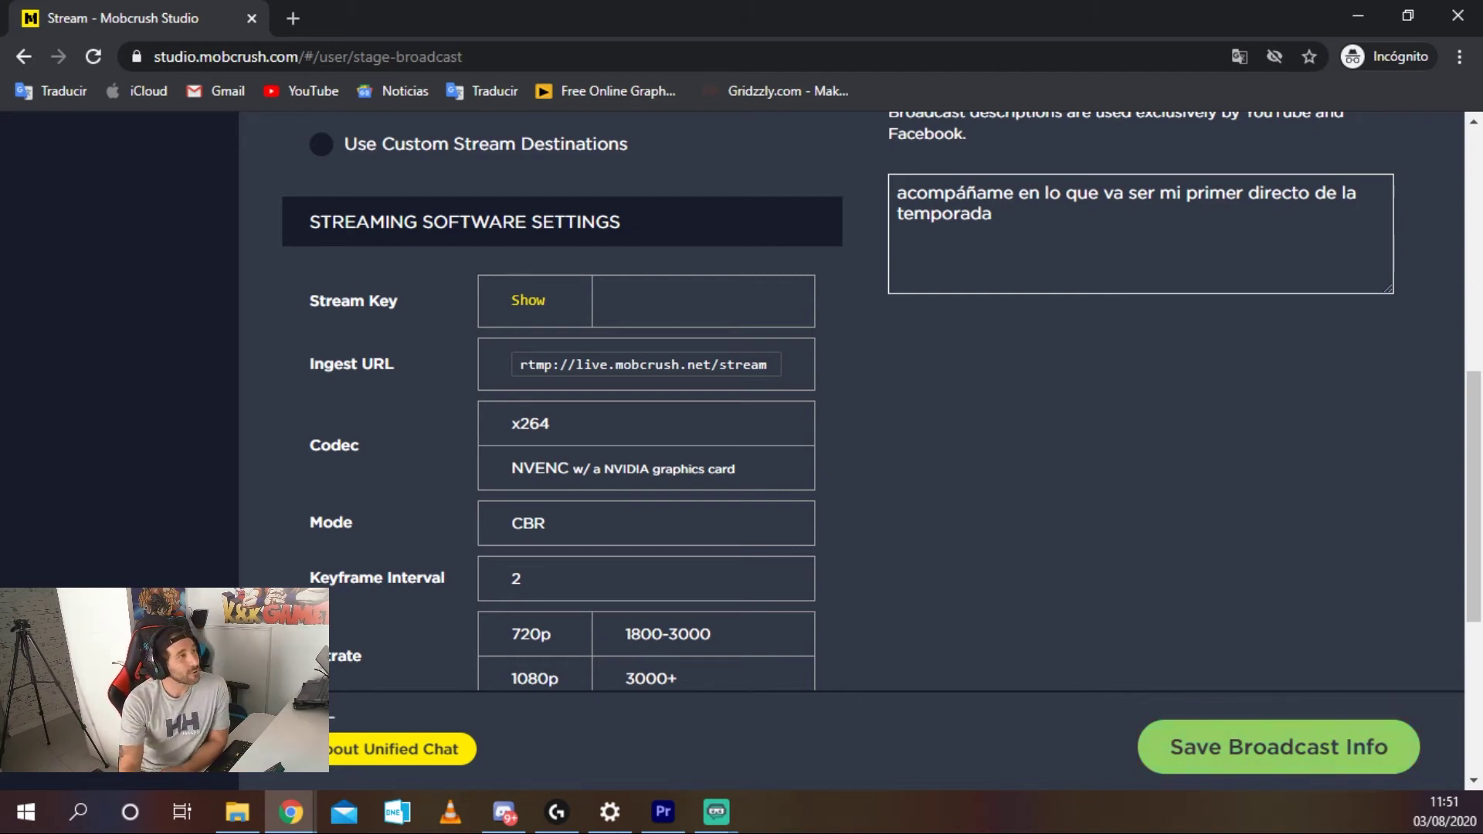
Return to the Streamlabs OBS settings window and check the available streaming services, keeping Mobcrush selected.
click(716, 811)
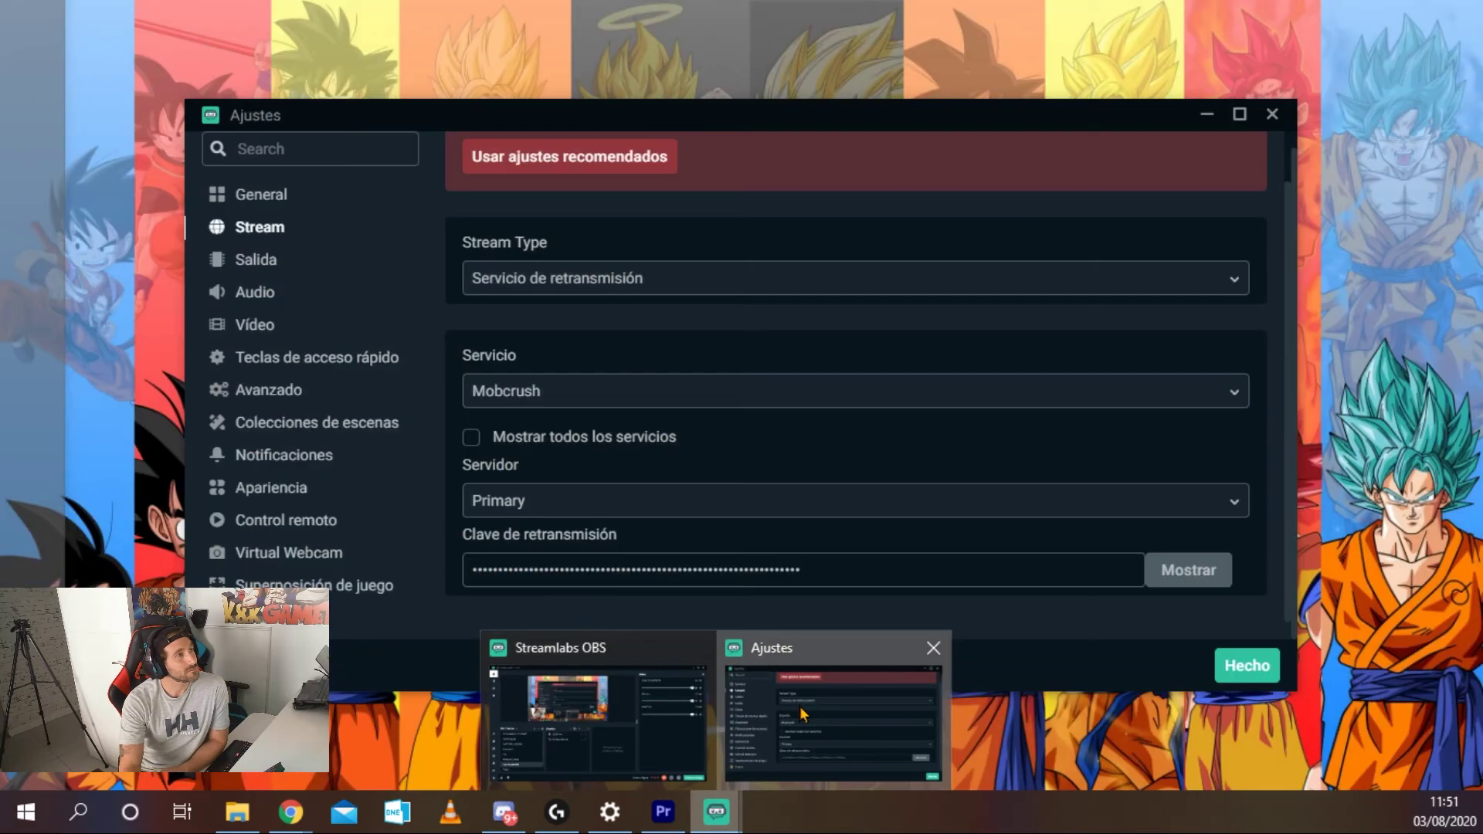
click(833, 723)
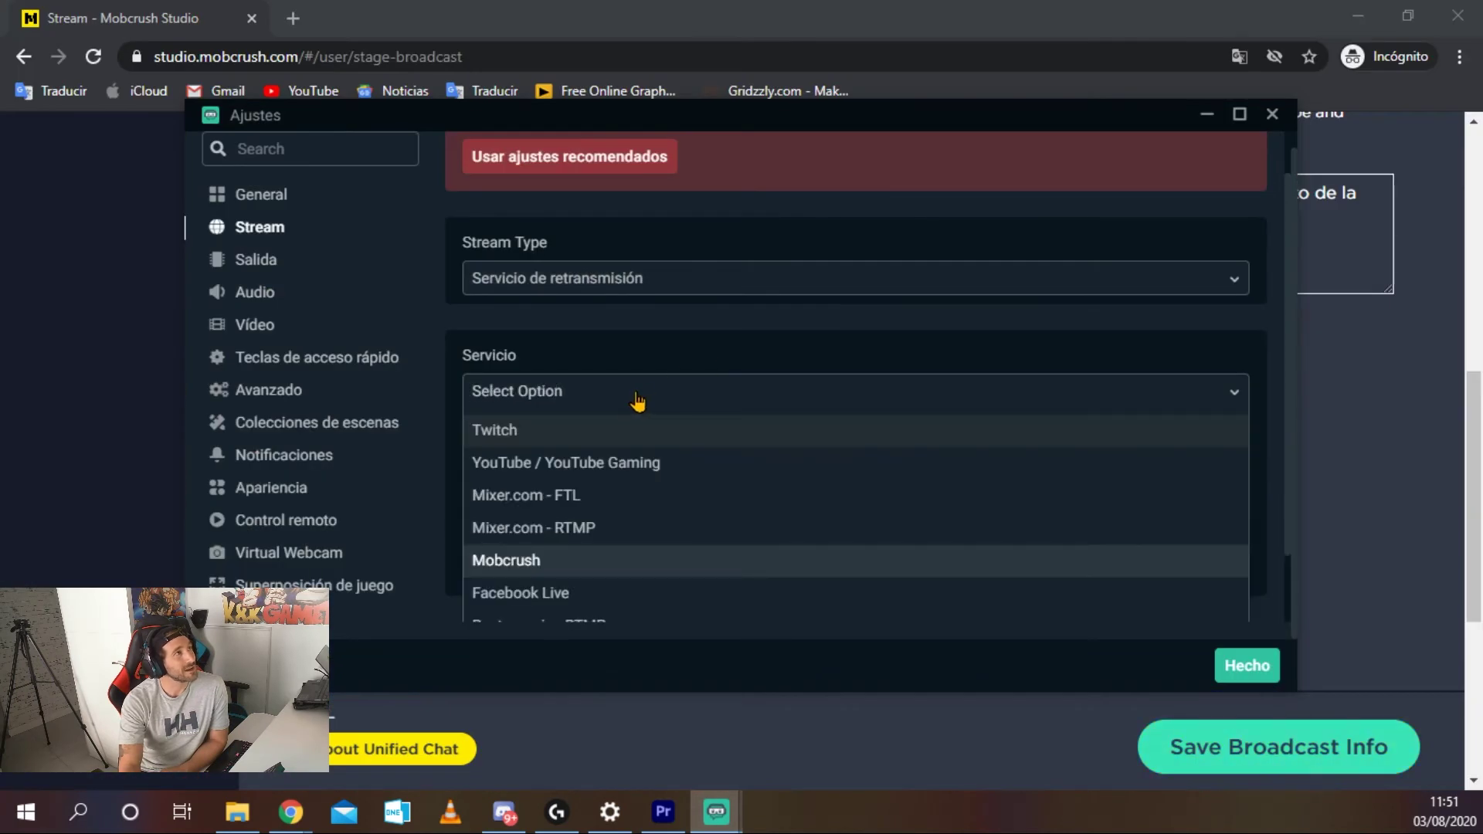
key(Return)
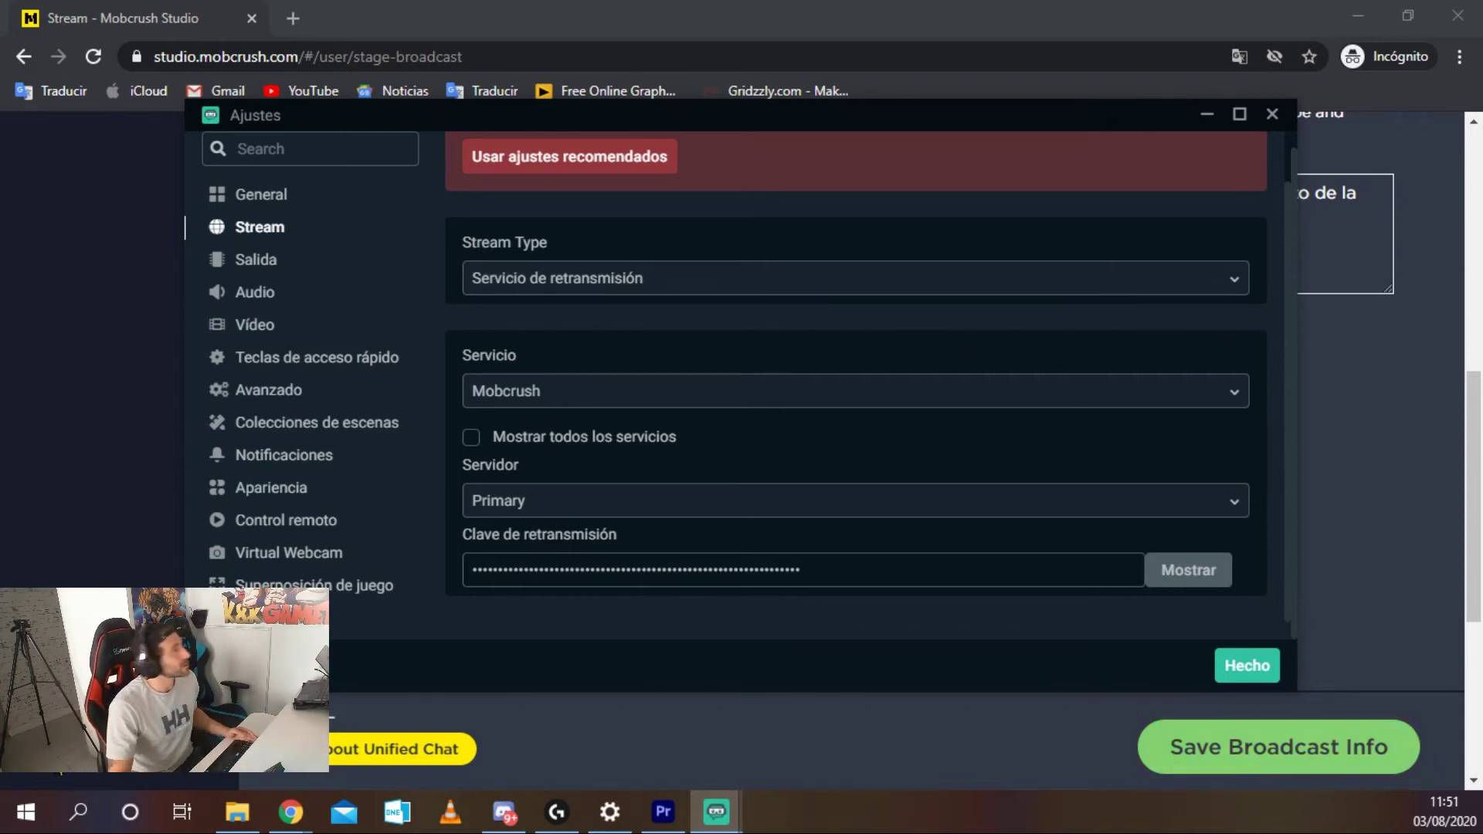
Switch to OBS Studio and set its streaming service to Mobcrush from the full list of services.
click(78, 811)
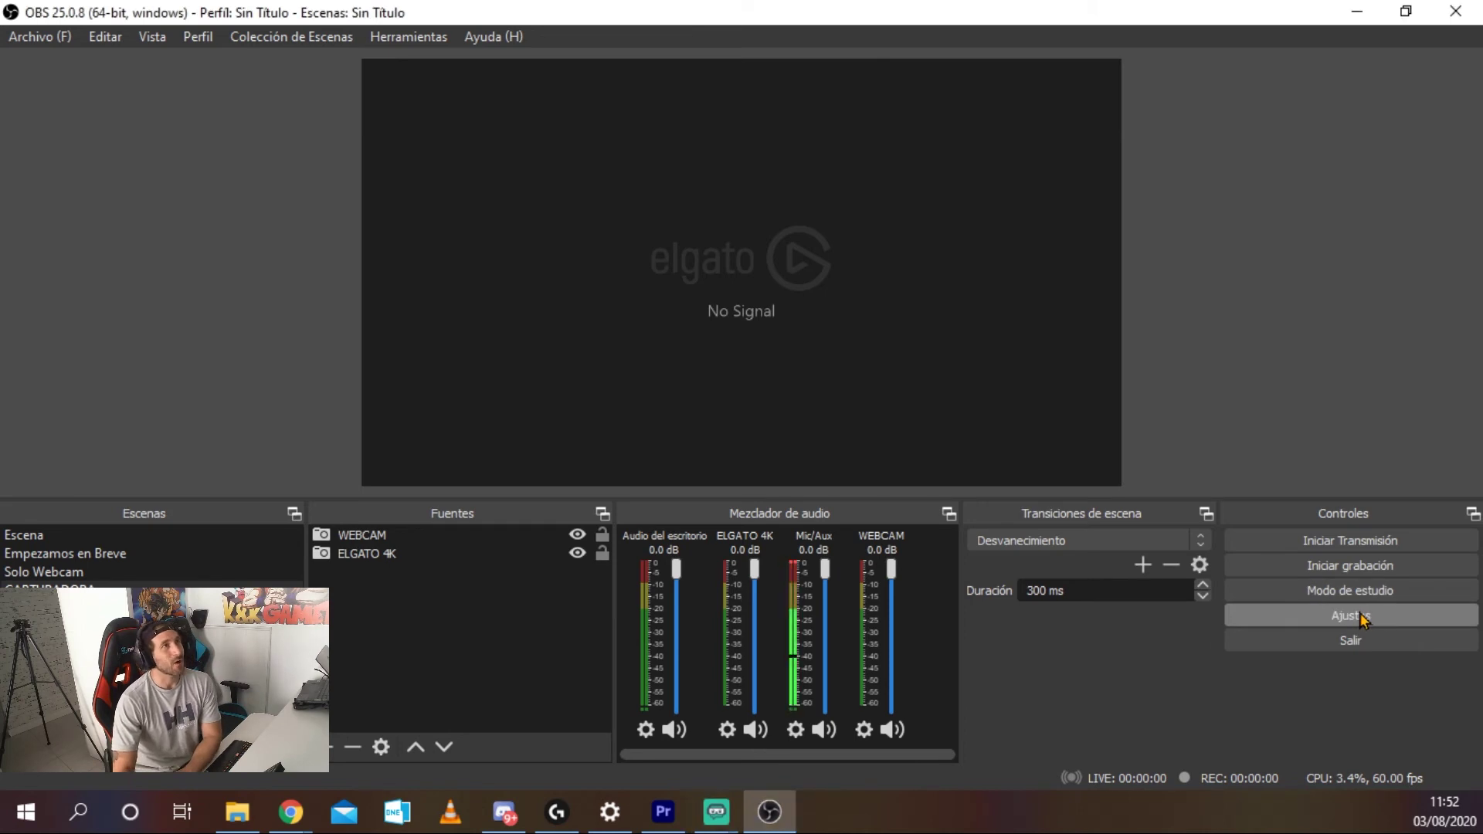
click(1360, 617)
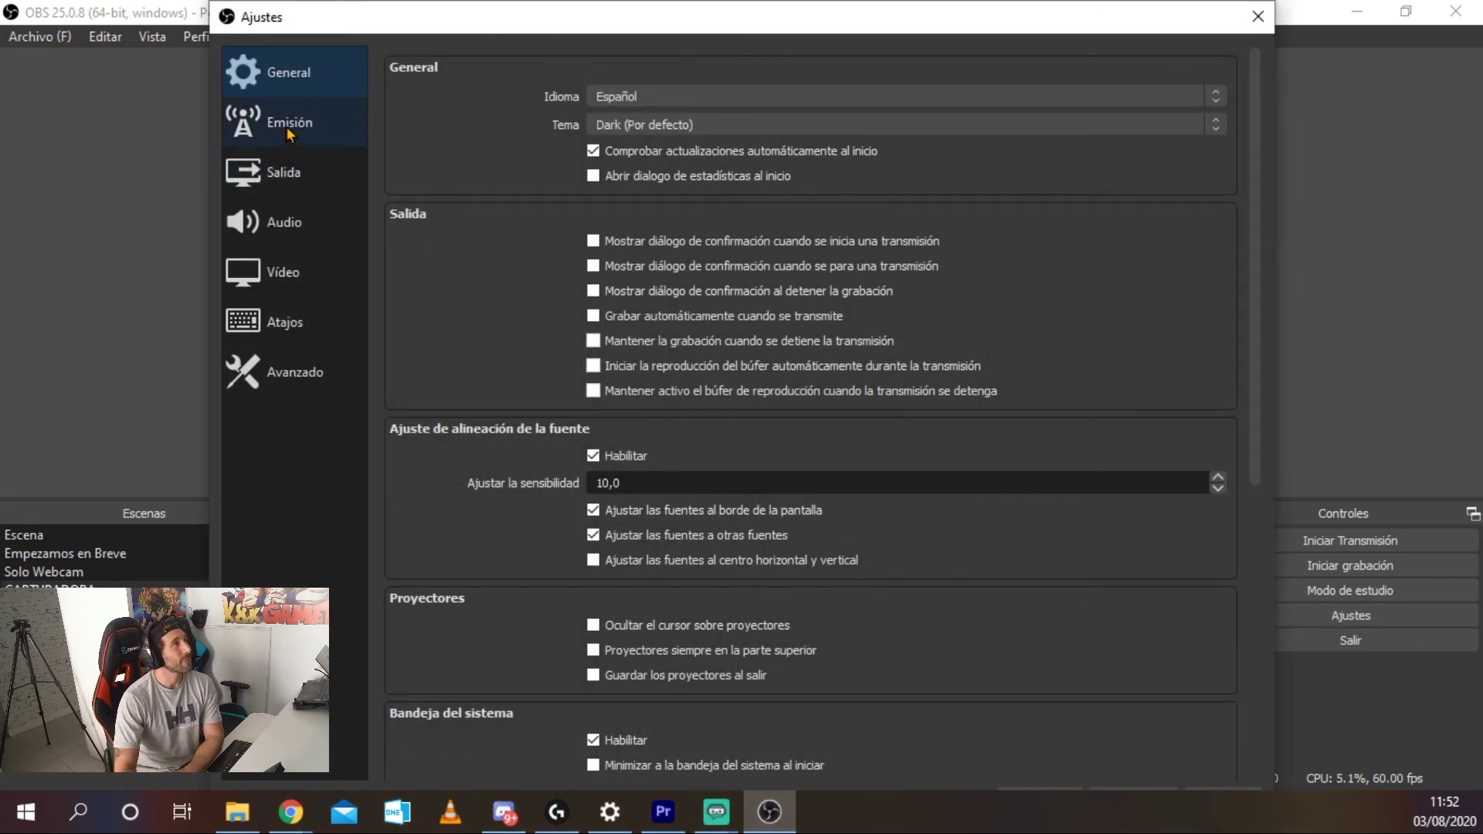
click(300, 139)
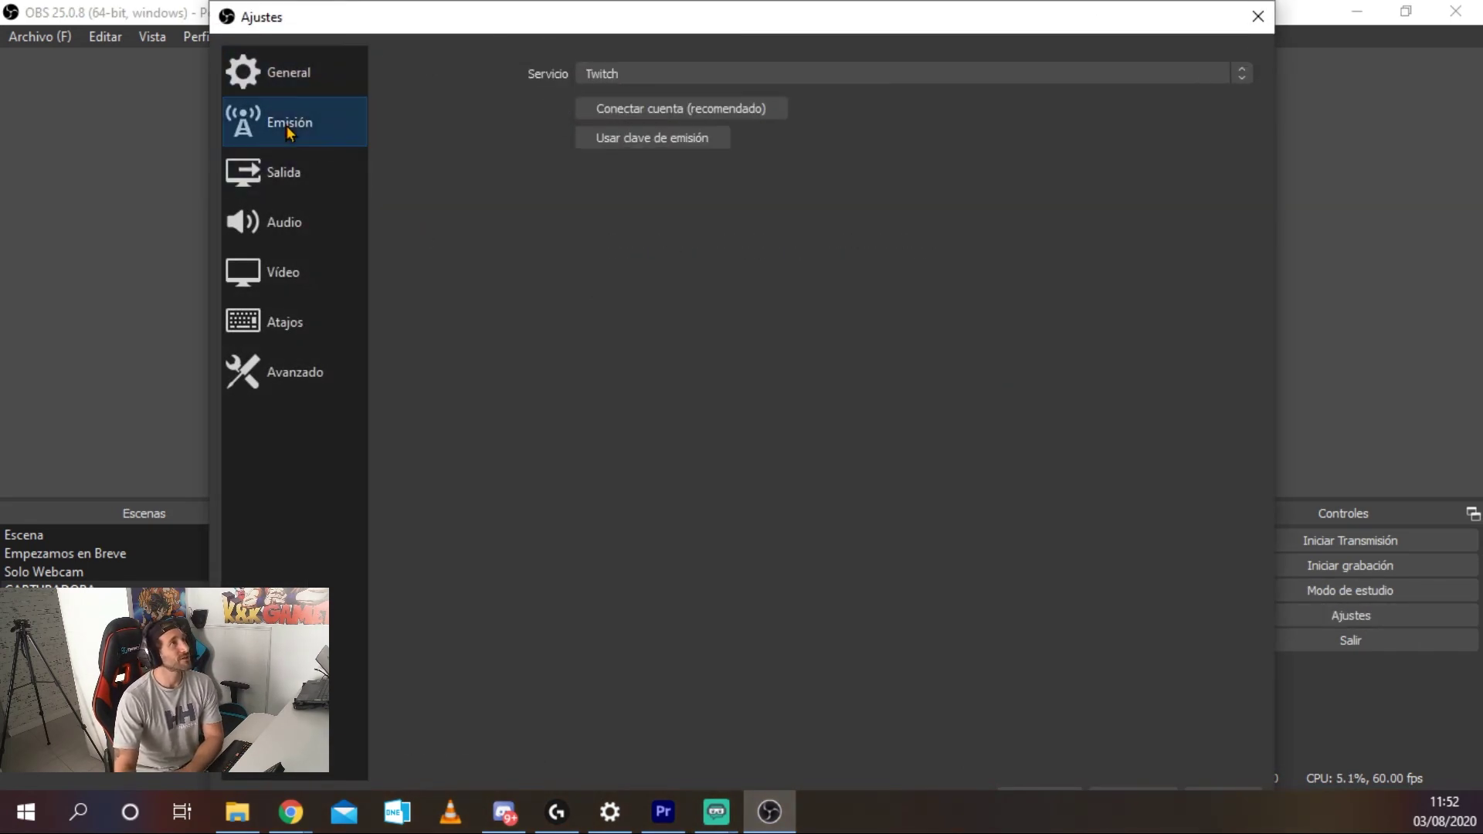
click(683, 76)
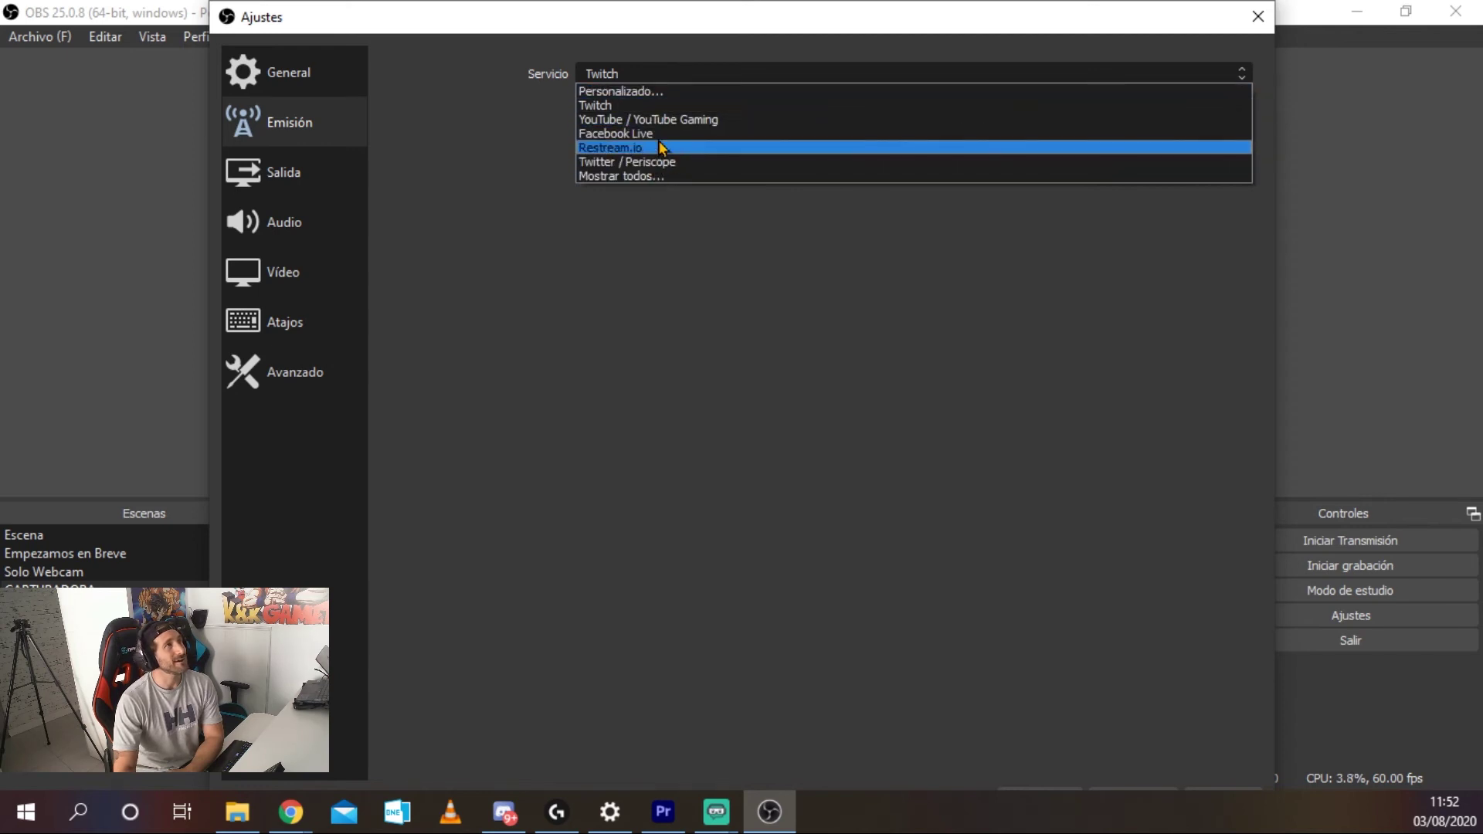
click(660, 186)
scroll(653, 262, down, 3)
scroll(652, 270, down, 1)
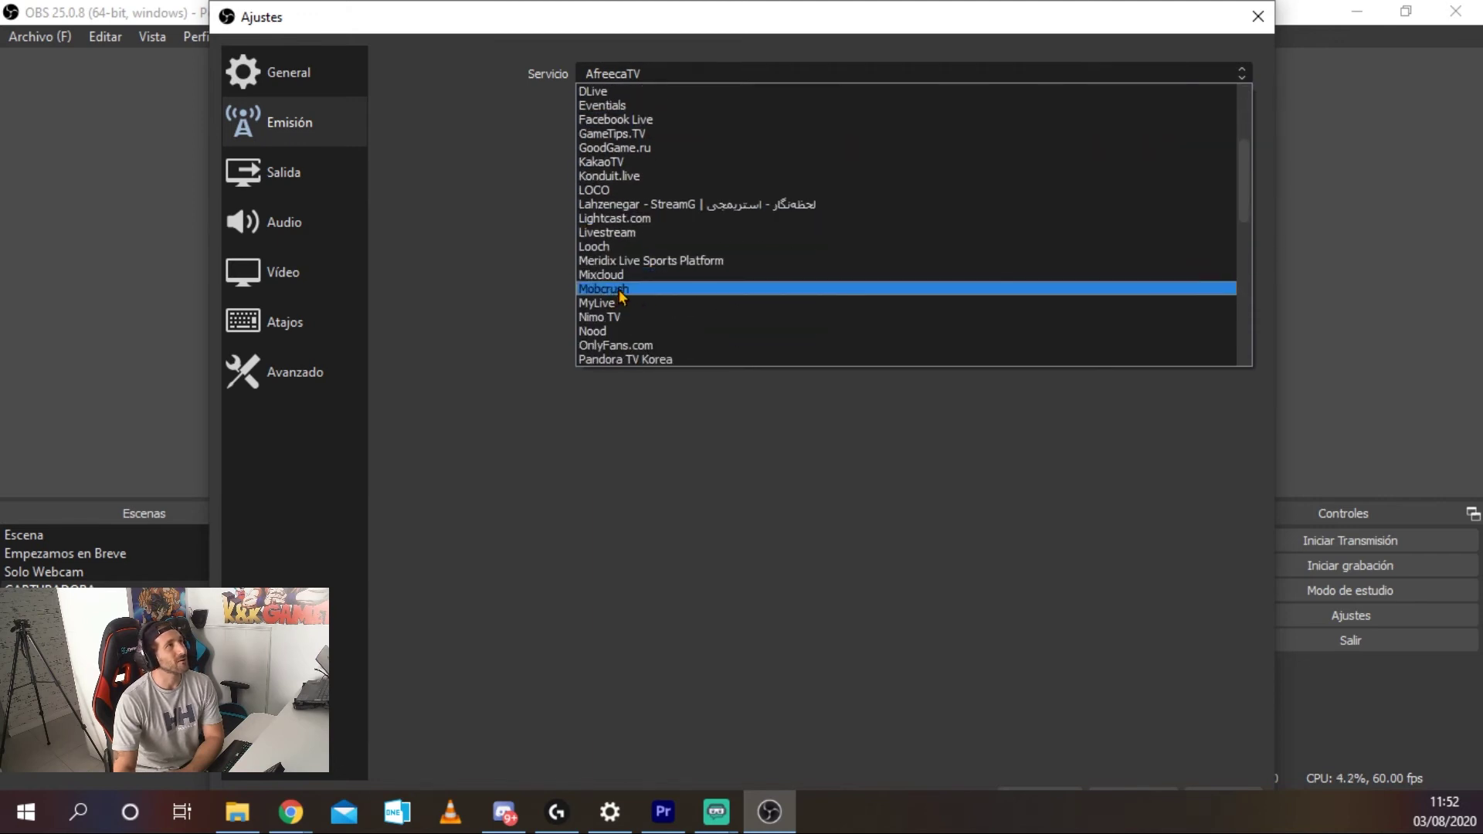
click(621, 289)
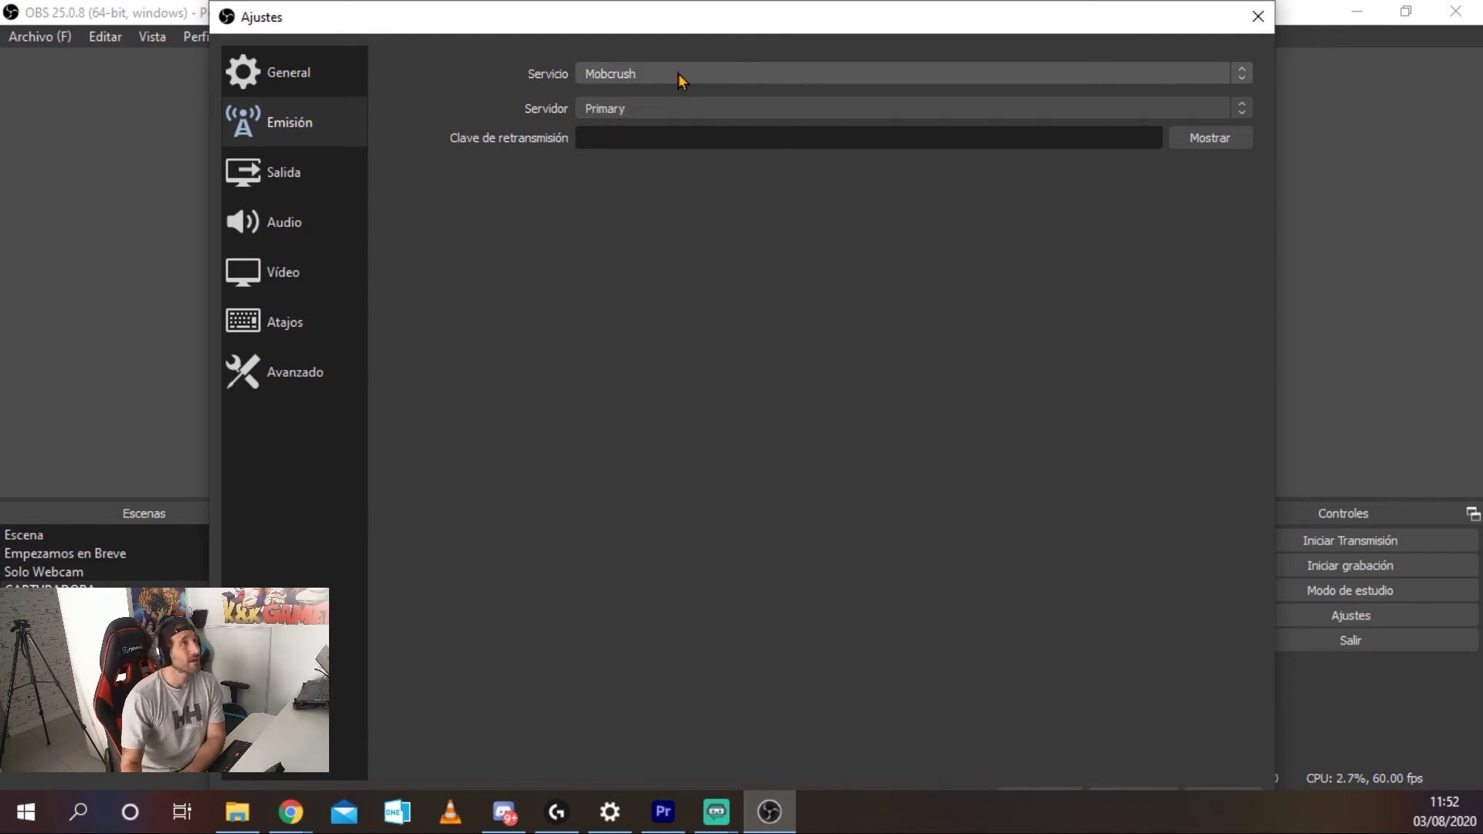
Look through the full list of streaming services and the server options, keeping Mobcrush and Primary selected.
click(625, 72)
scroll(775, 236, down, 10)
scroll(775, 235, down, 2)
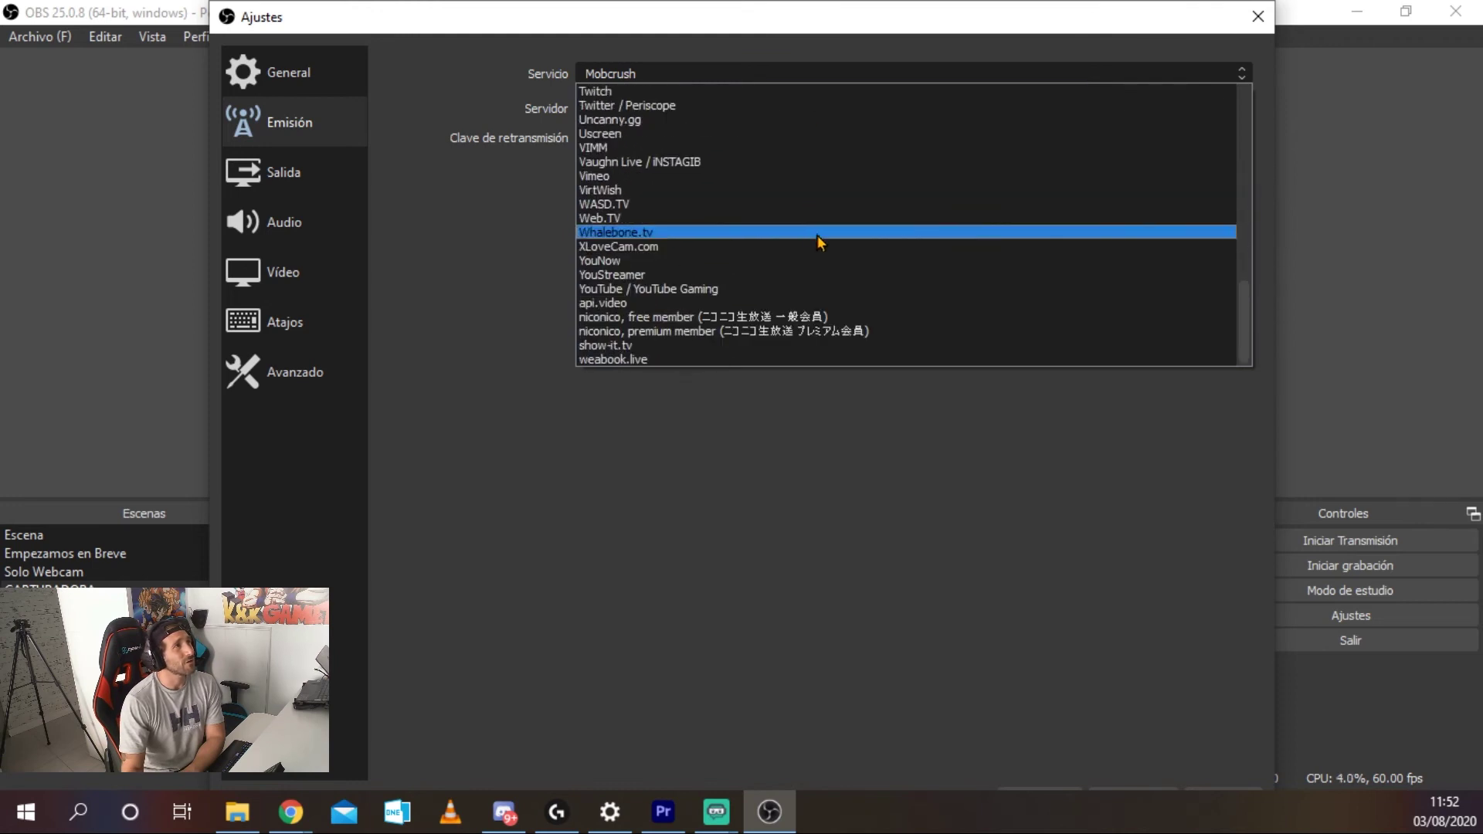
scroll(718, 347, up, 20)
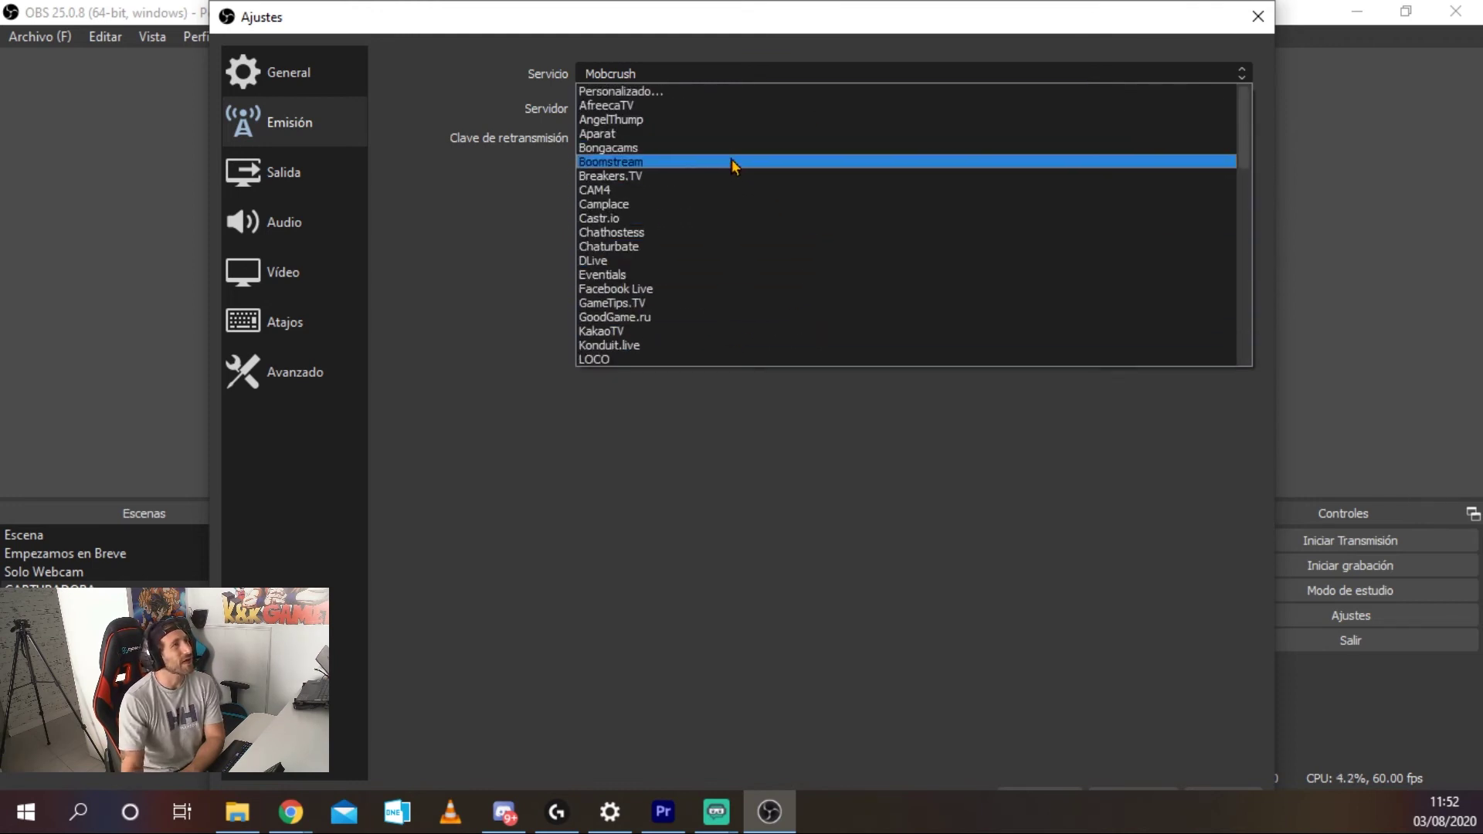
scroll(731, 147, down, 12)
scroll(767, 207, down, 4)
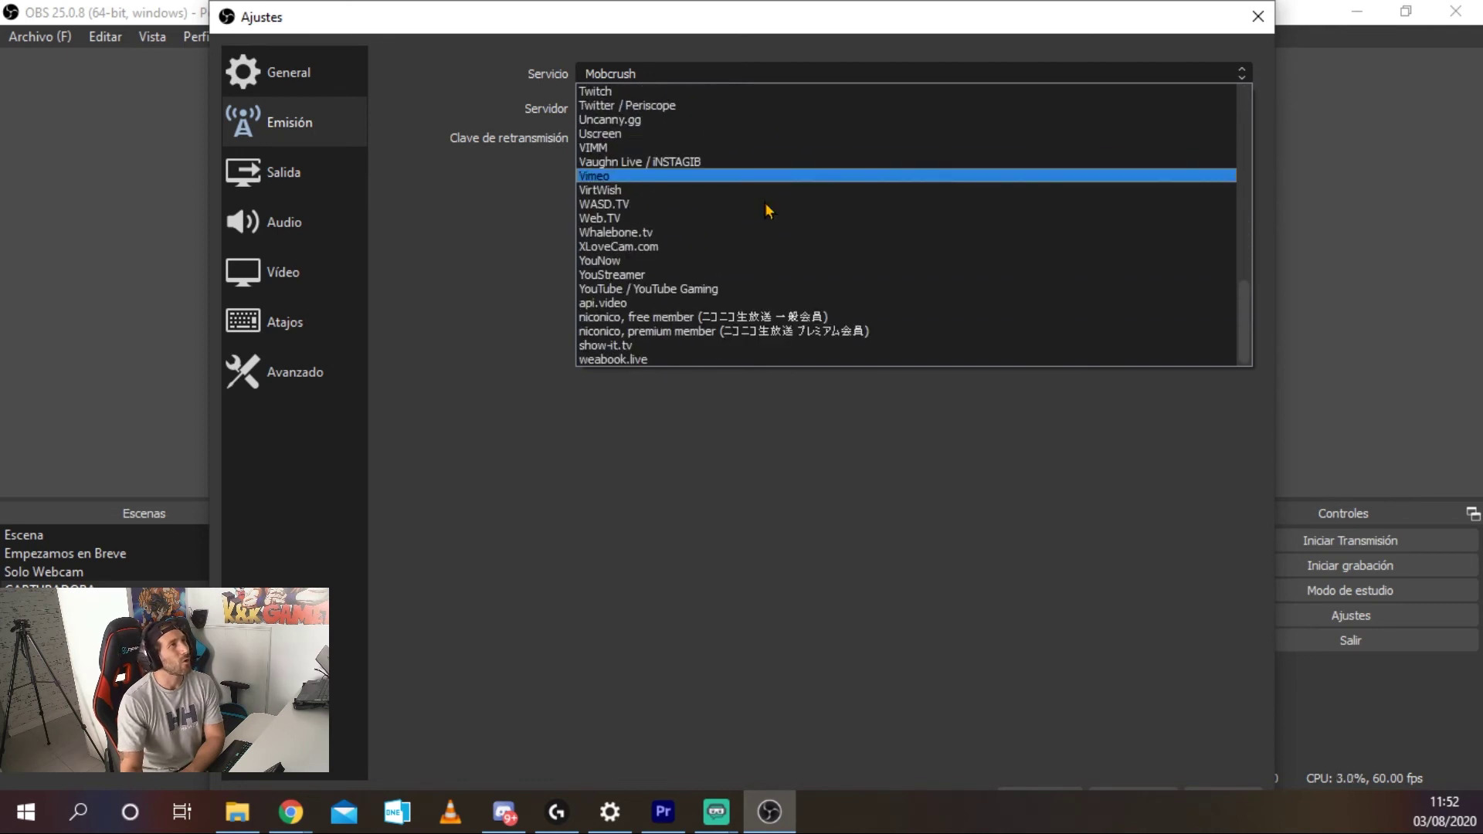
click(570, 202)
click(679, 105)
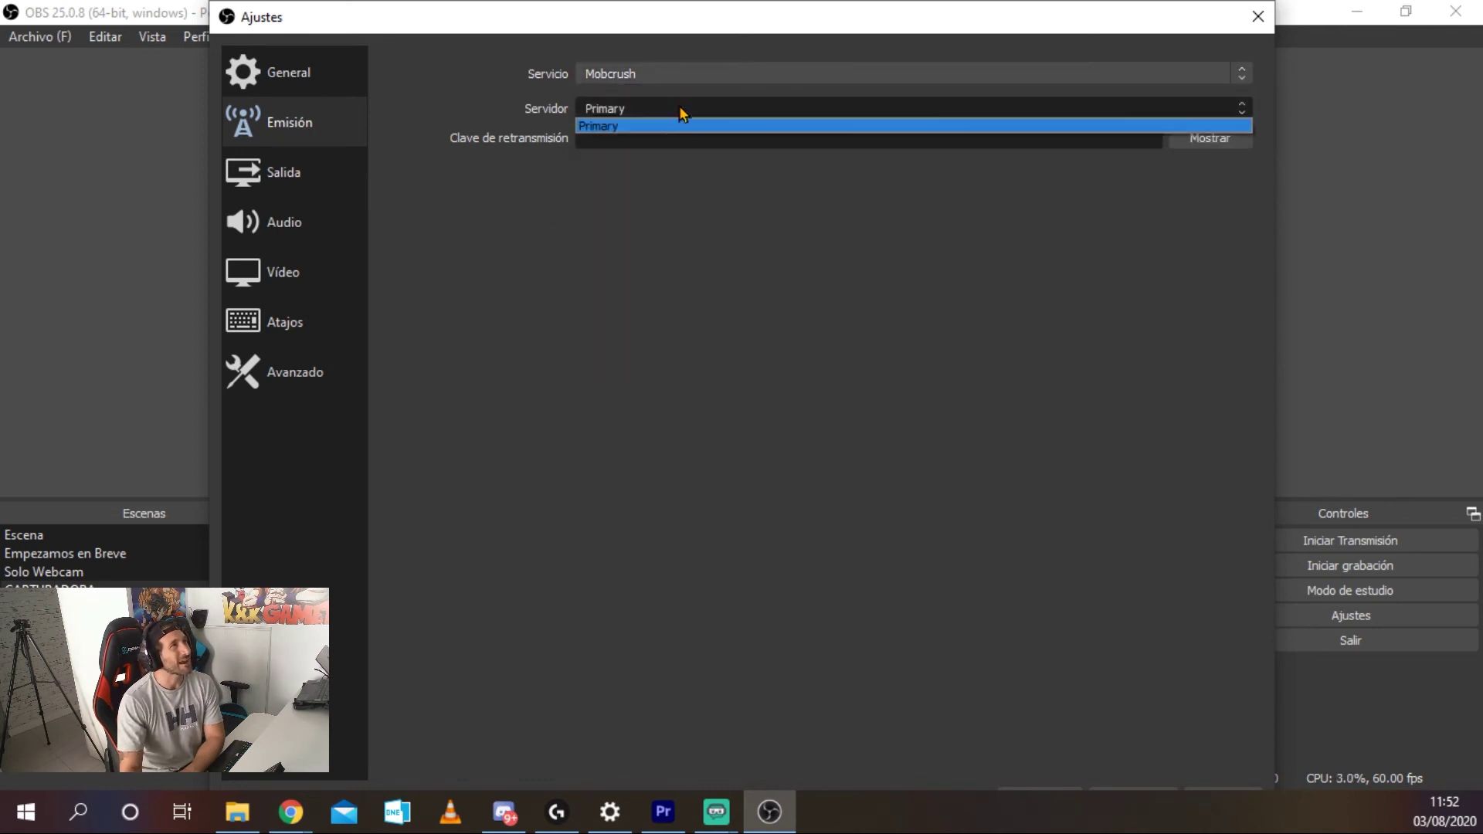
click(766, 72)
click(518, 217)
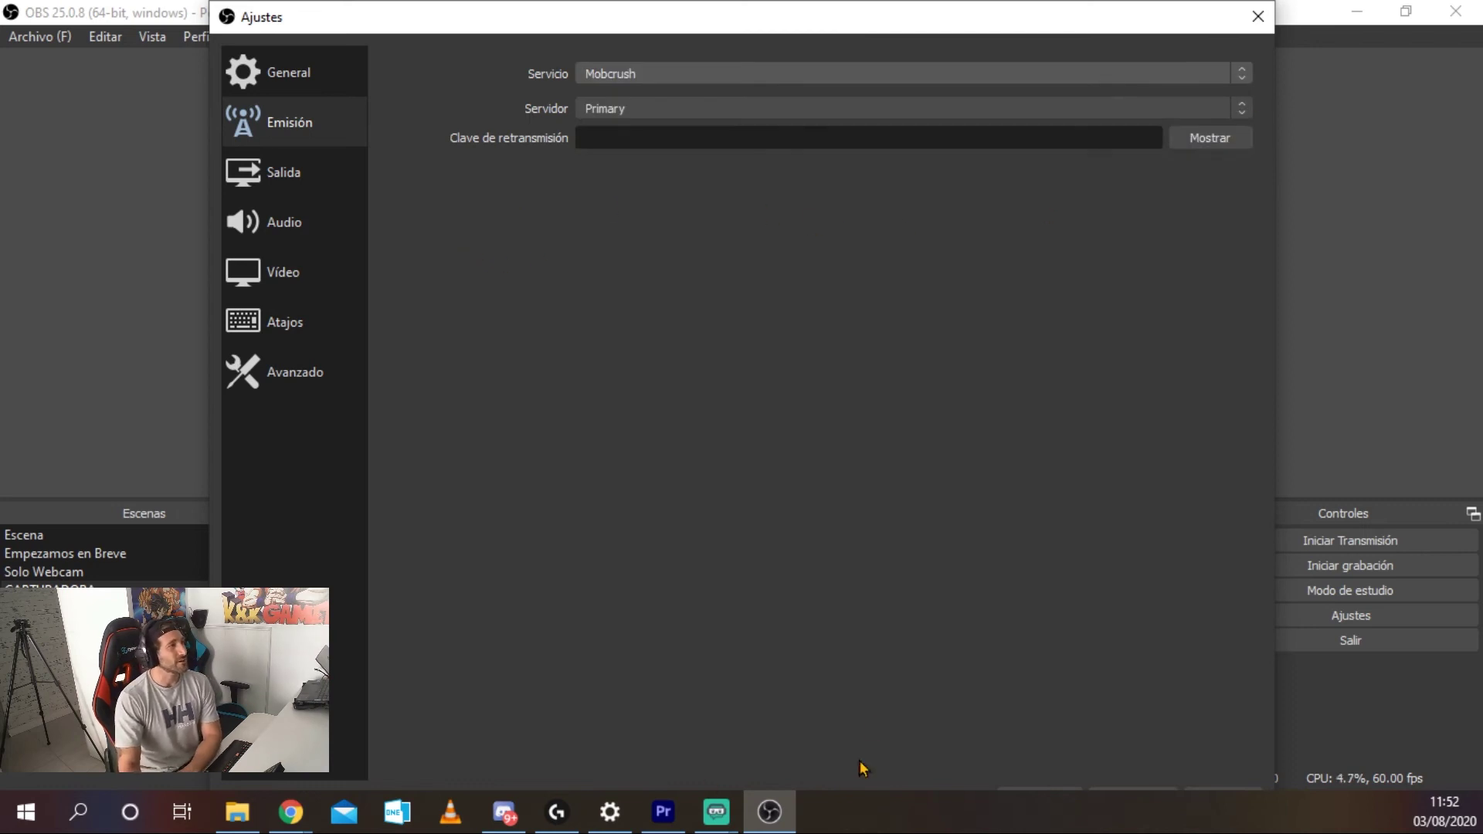
Switch to Mobcrush Studio in the browser, select the ingest URL and return to the OBS Studio settings.
mouse_move(715, 809)
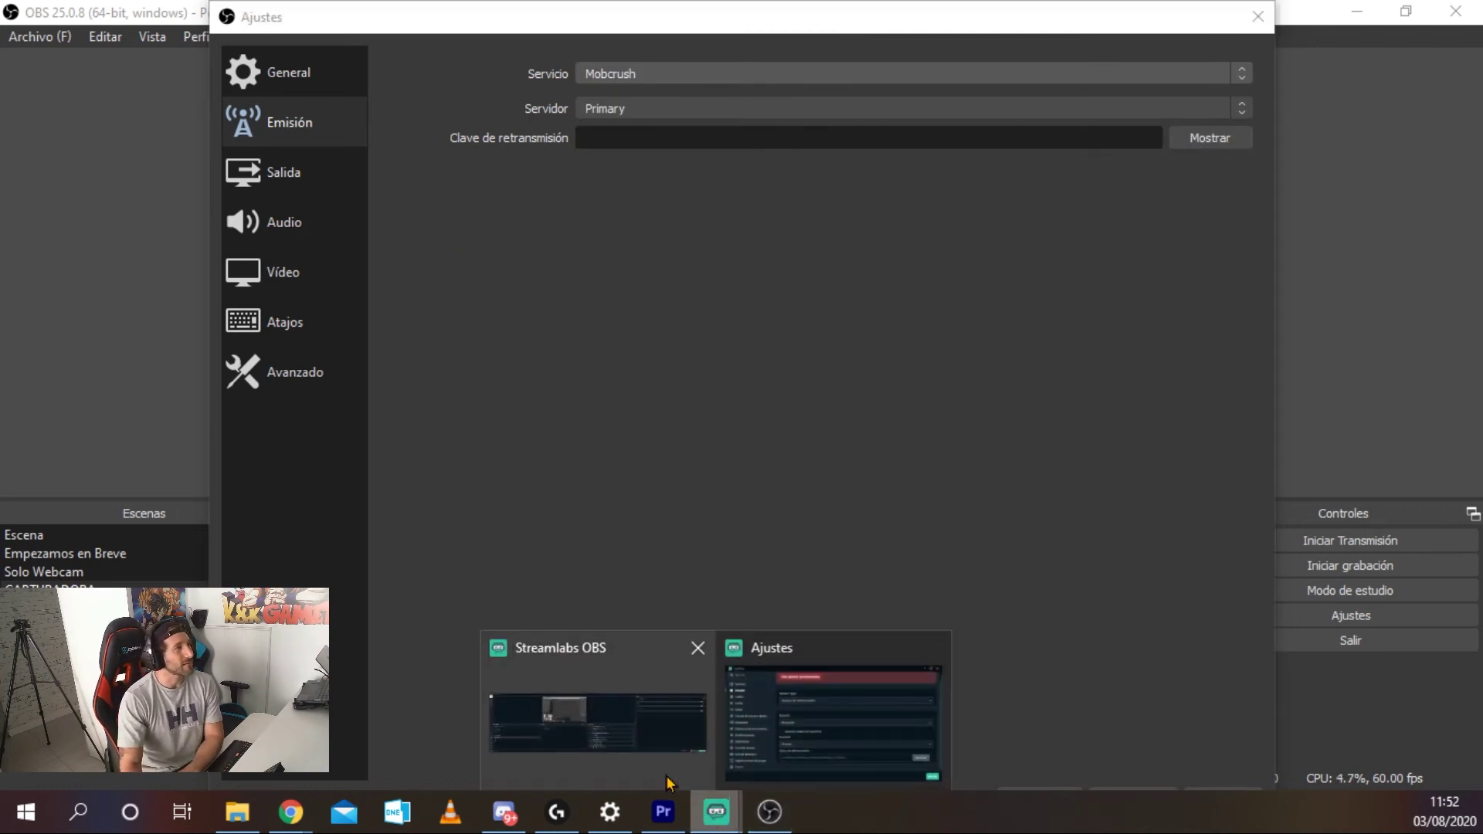
mouse_move(676, 765)
triple_click(544, 365)
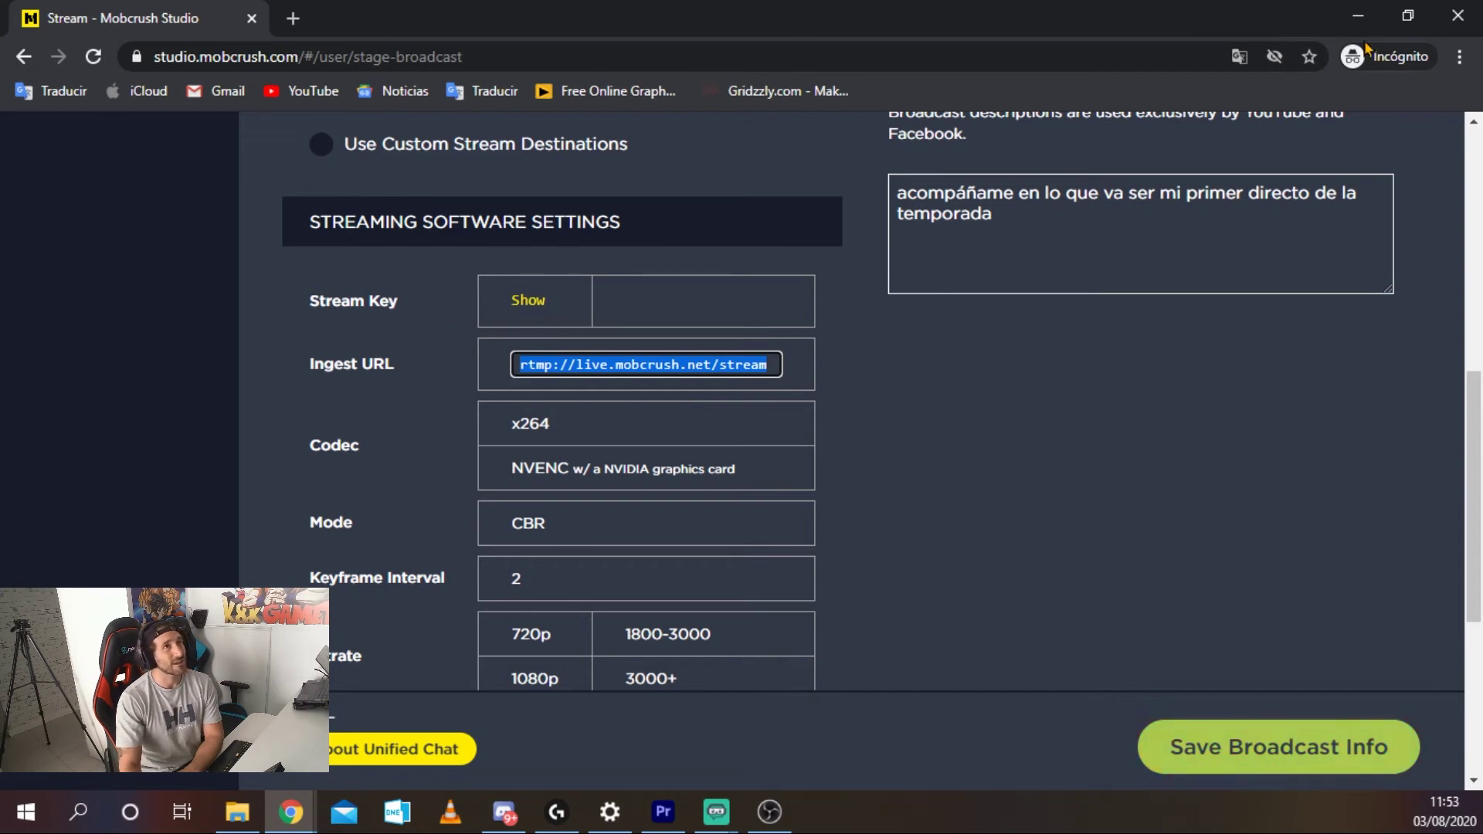
click(1358, 15)
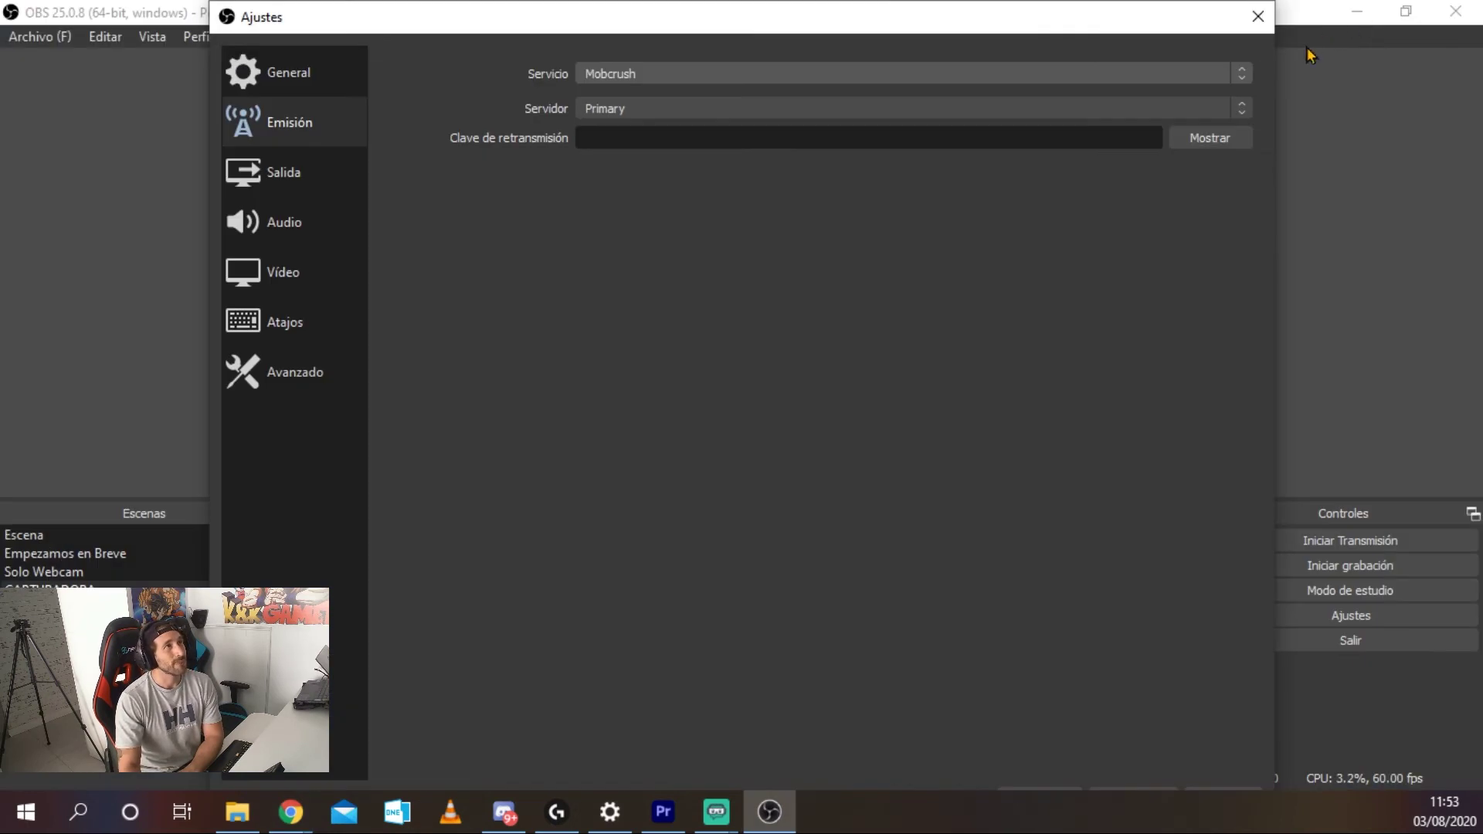
Check the beginning of the streaming service list for the custom option, keeping Mobcrush selected.
click(721, 74)
scroll(773, 193, up, 8)
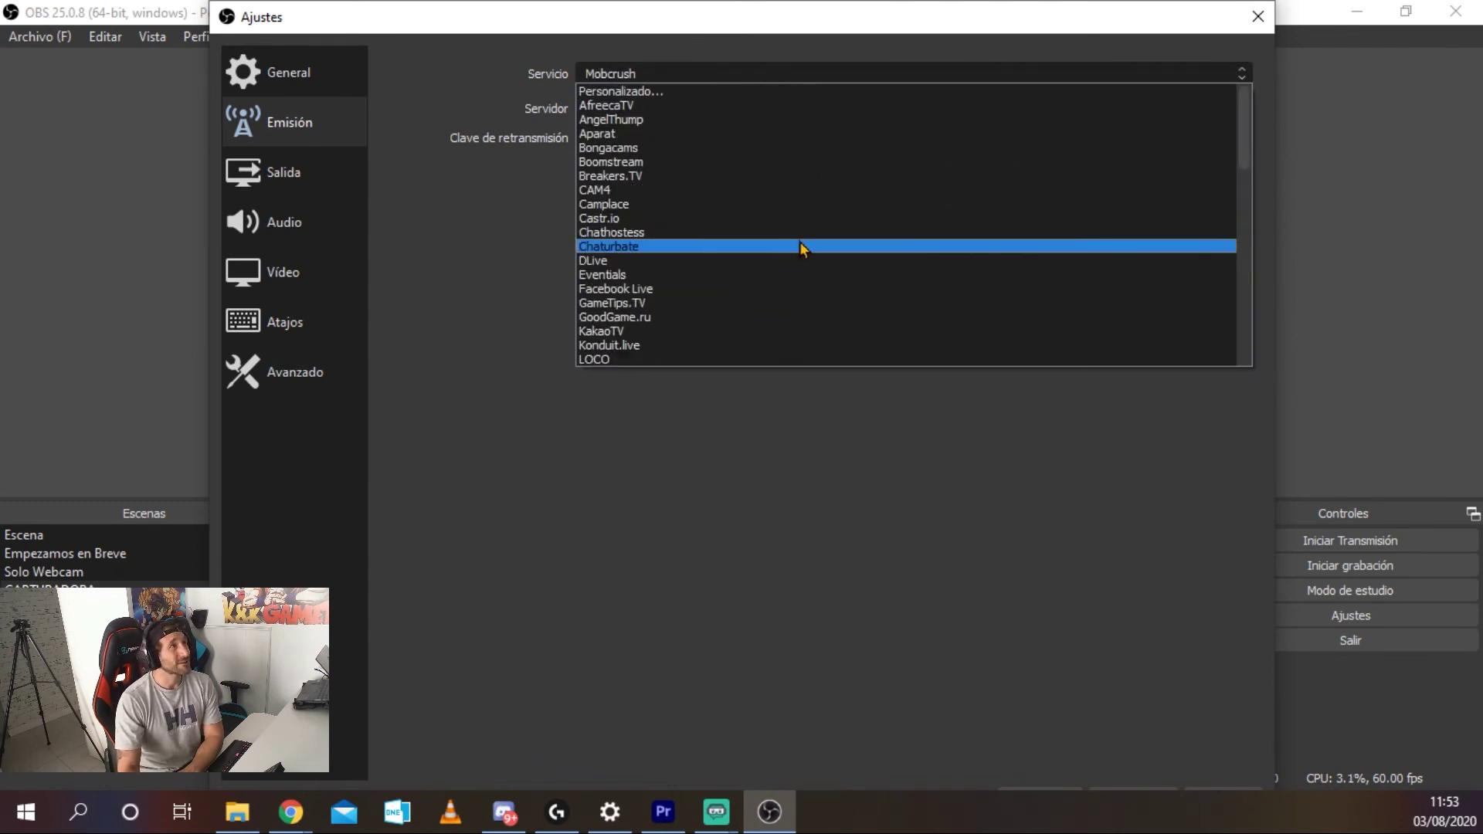
click(688, 74)
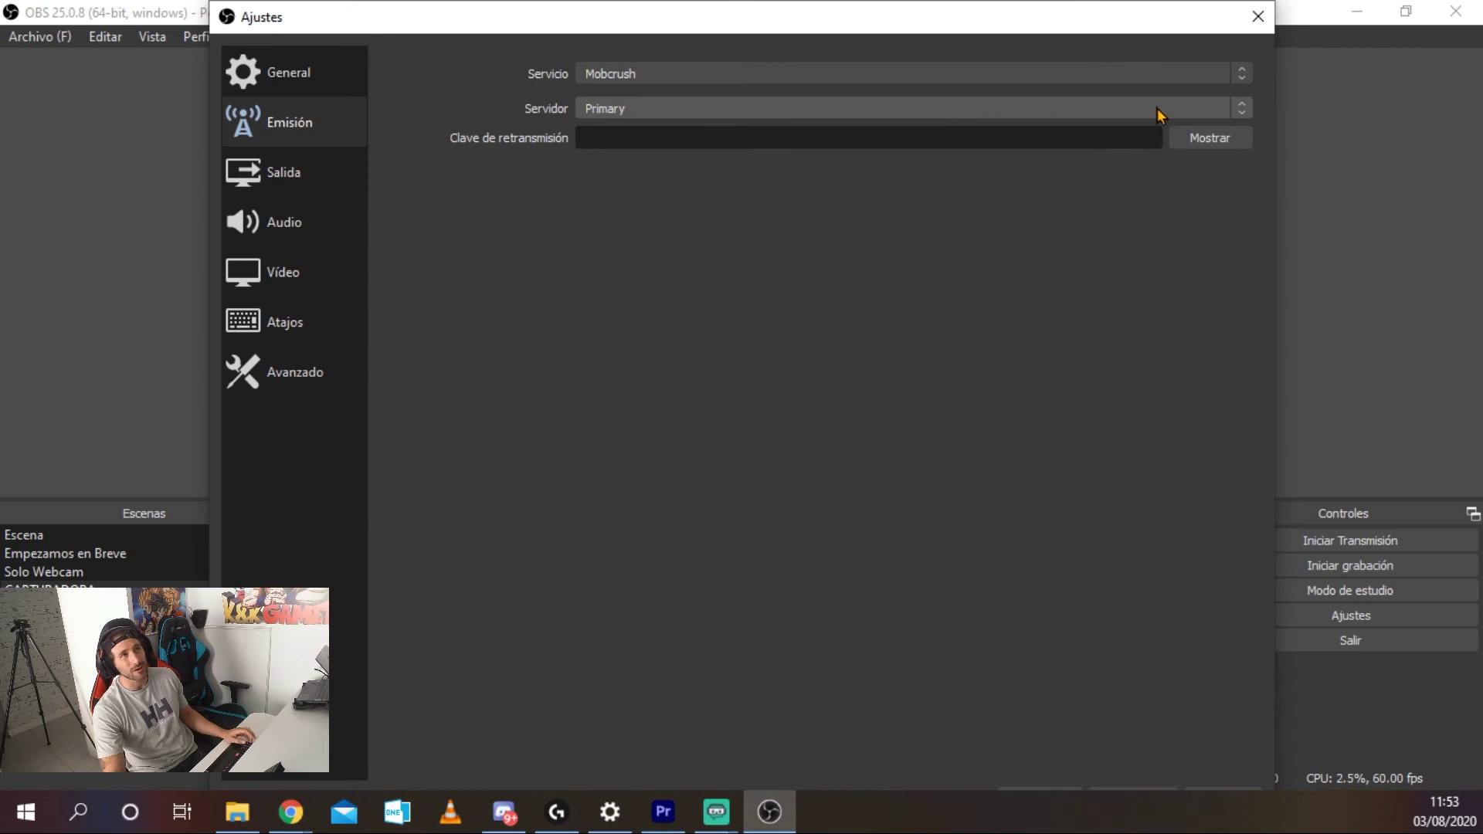
Review the ingest URL in Mobcrush Studio again and return to the streaming service setting in OBS Studio.
click(719, 810)
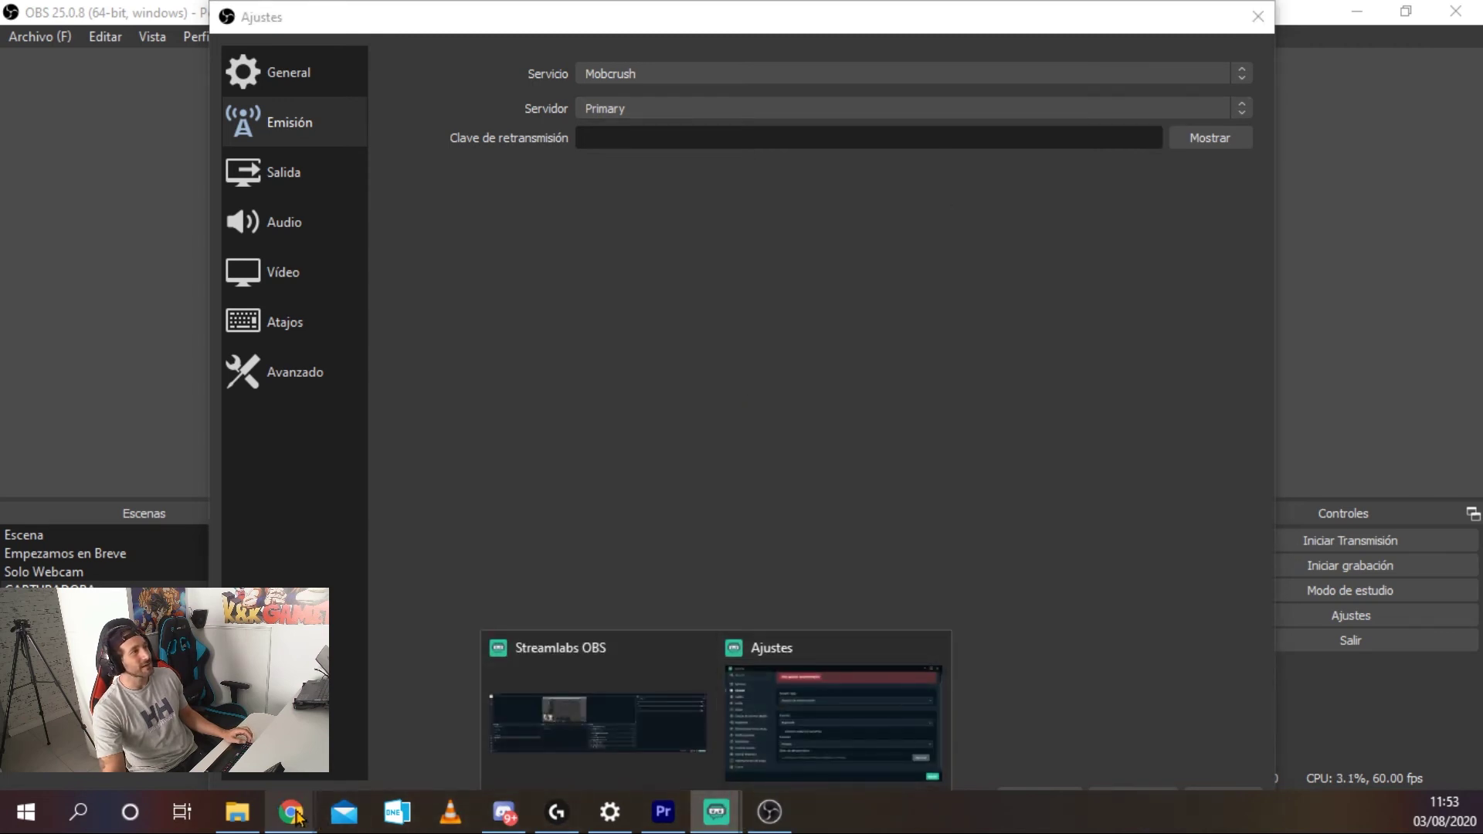
mouse_move(290, 811)
click(423, 749)
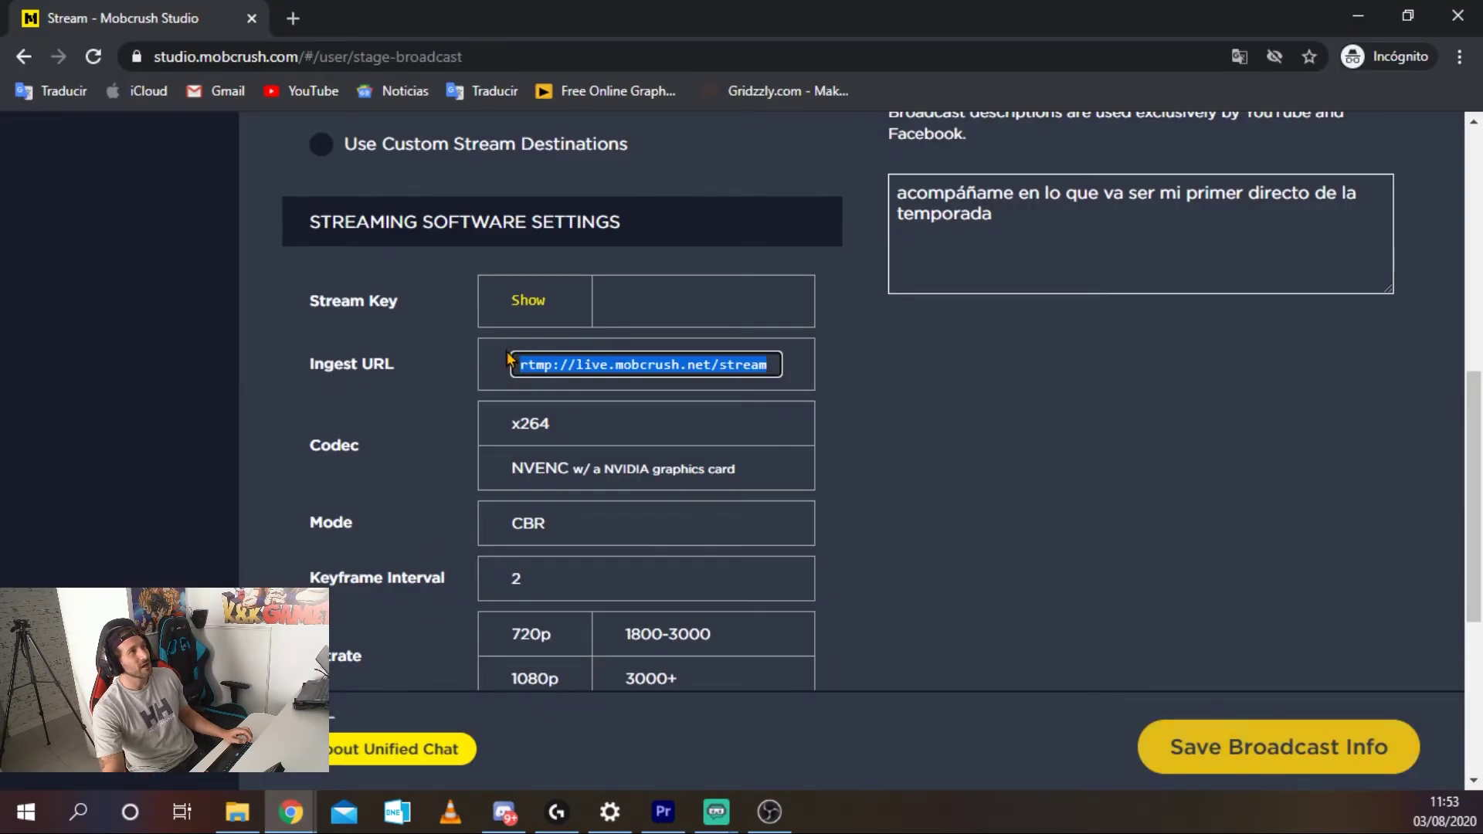
click(1358, 16)
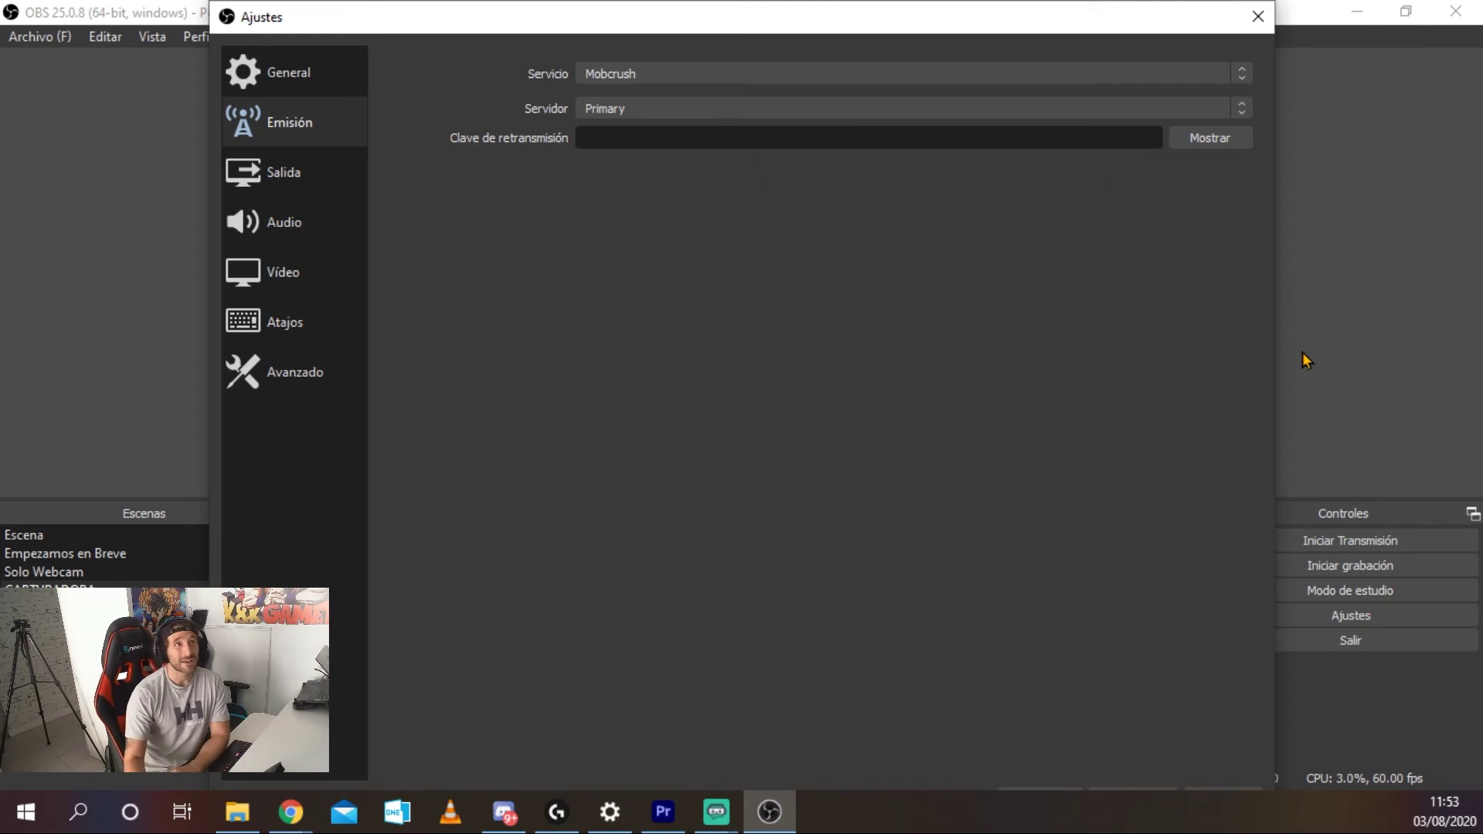
click(1218, 71)
click(814, 487)
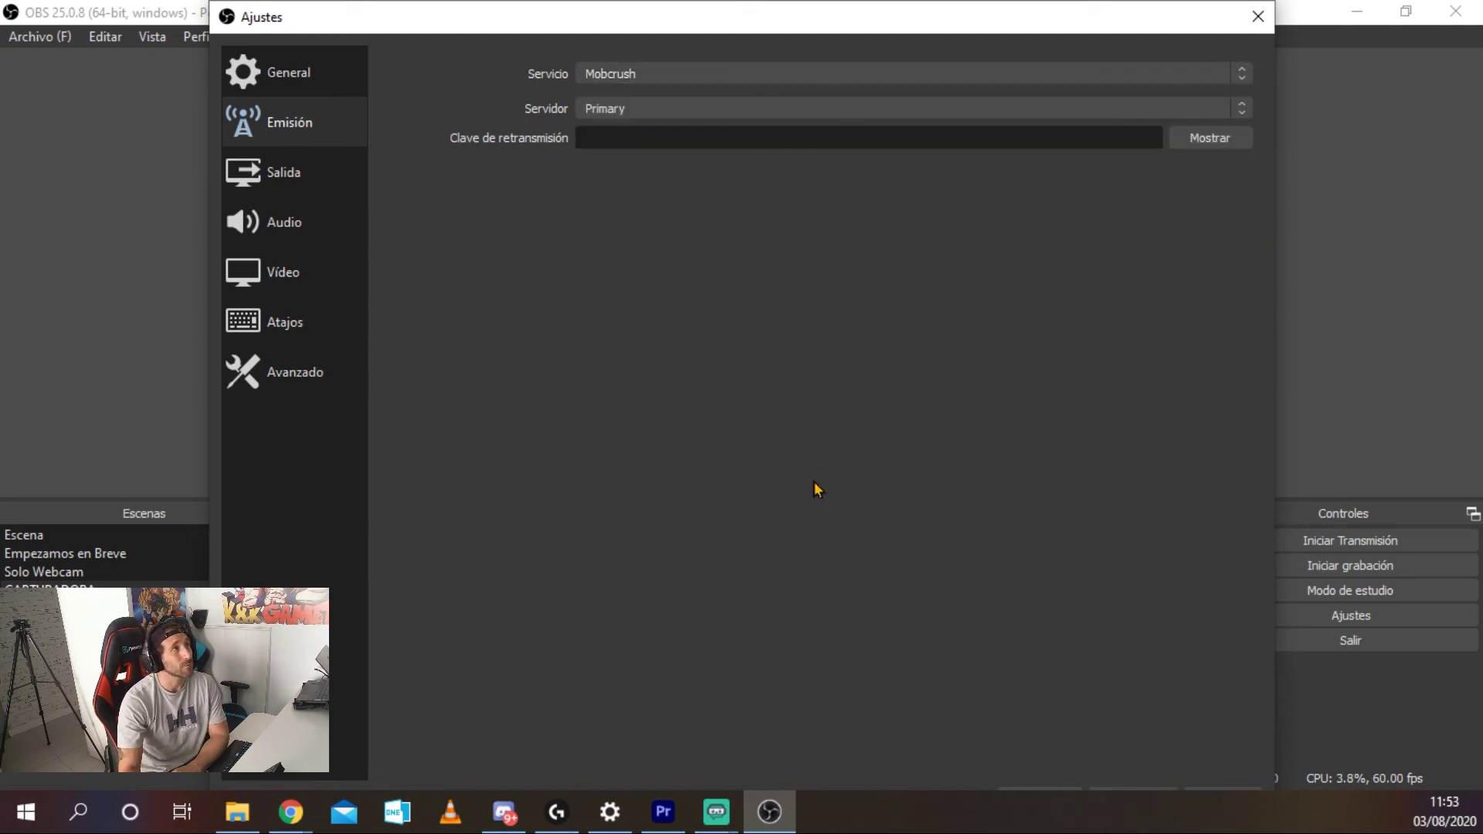
Check the stream key entry in Mobcrush Studio, return to OBS Studio and close its settings window.
click(717, 812)
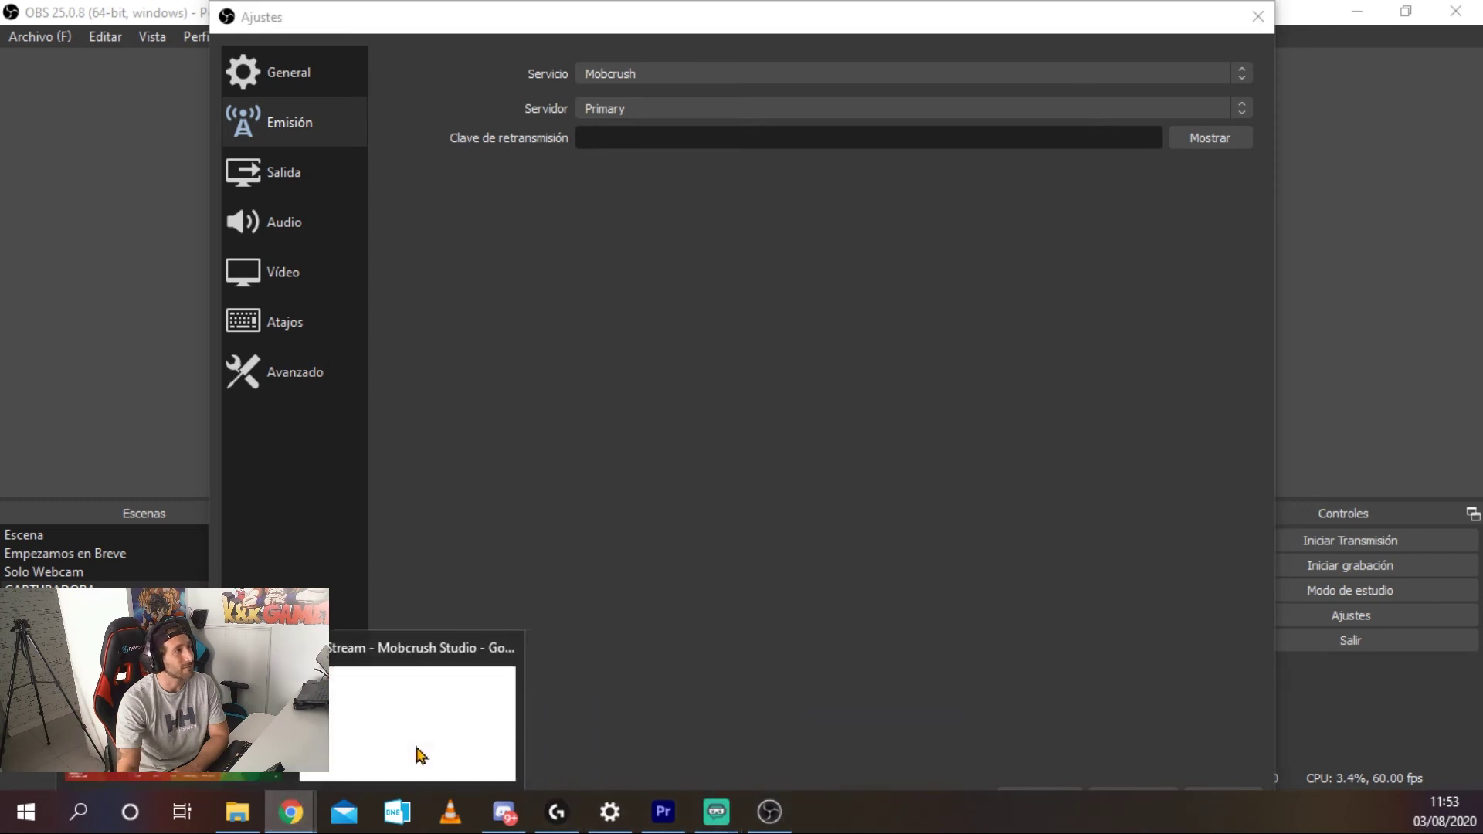
click(418, 753)
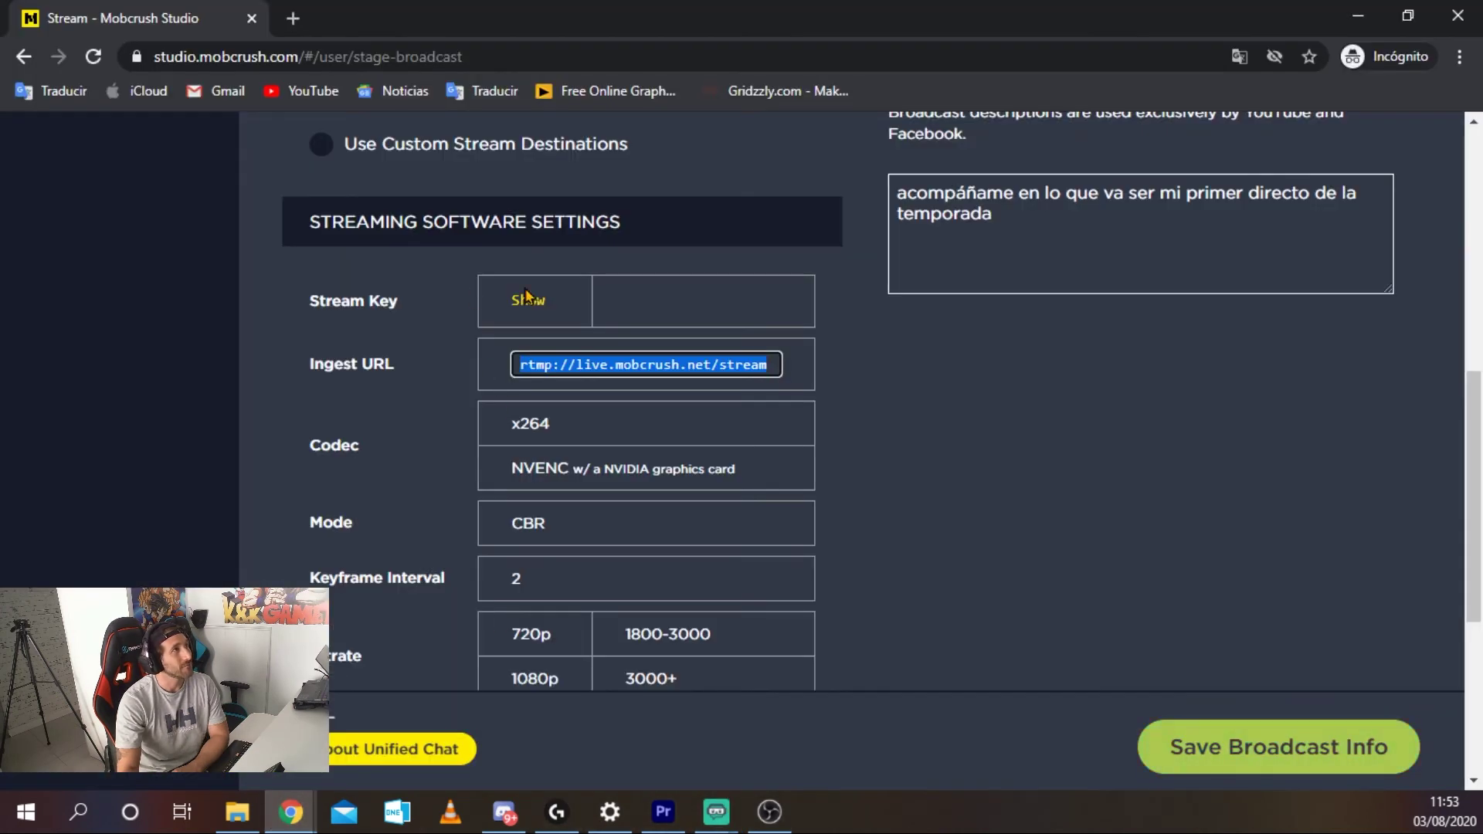
click(1358, 15)
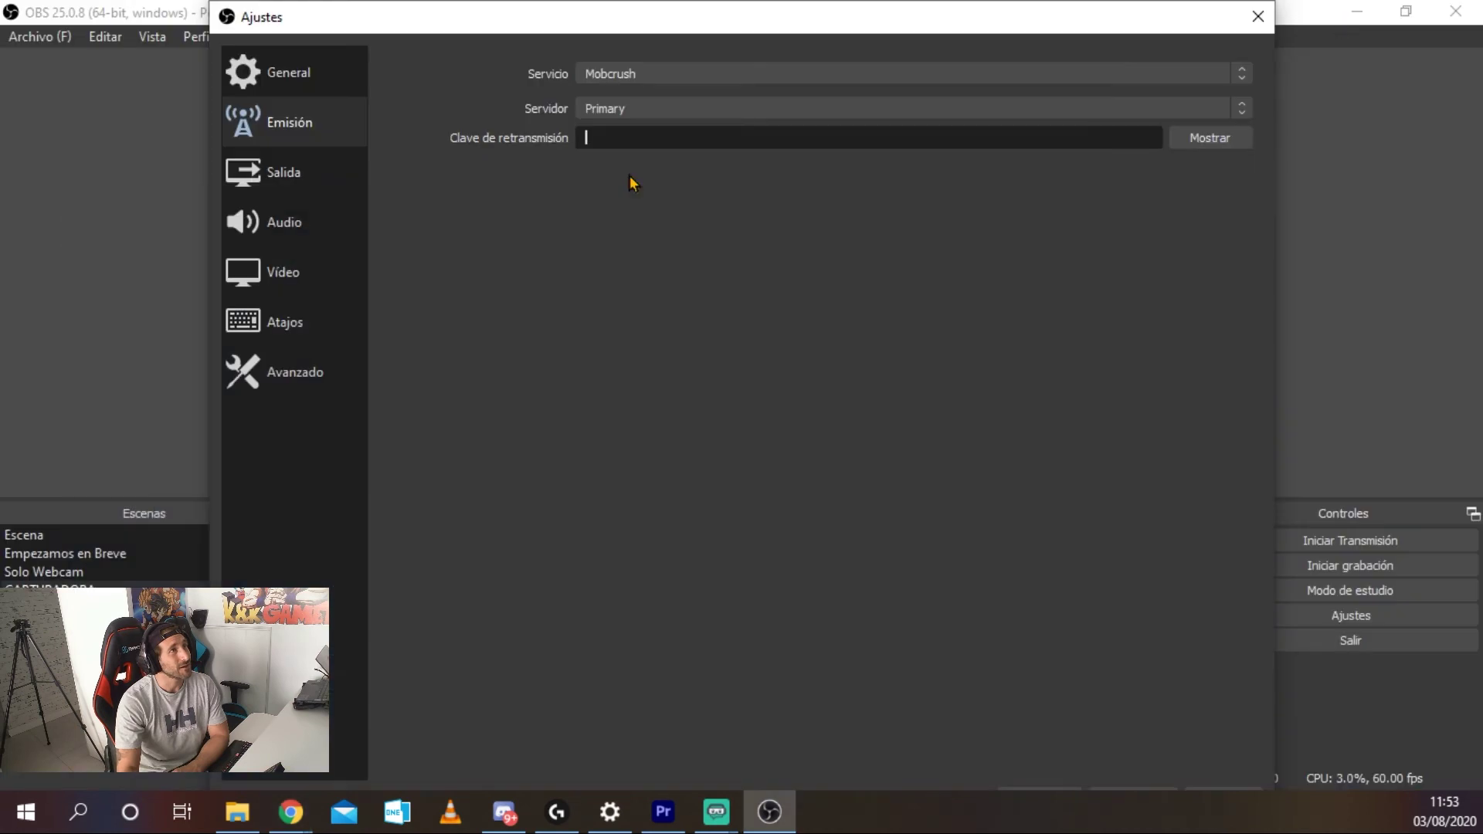
key(Escape)
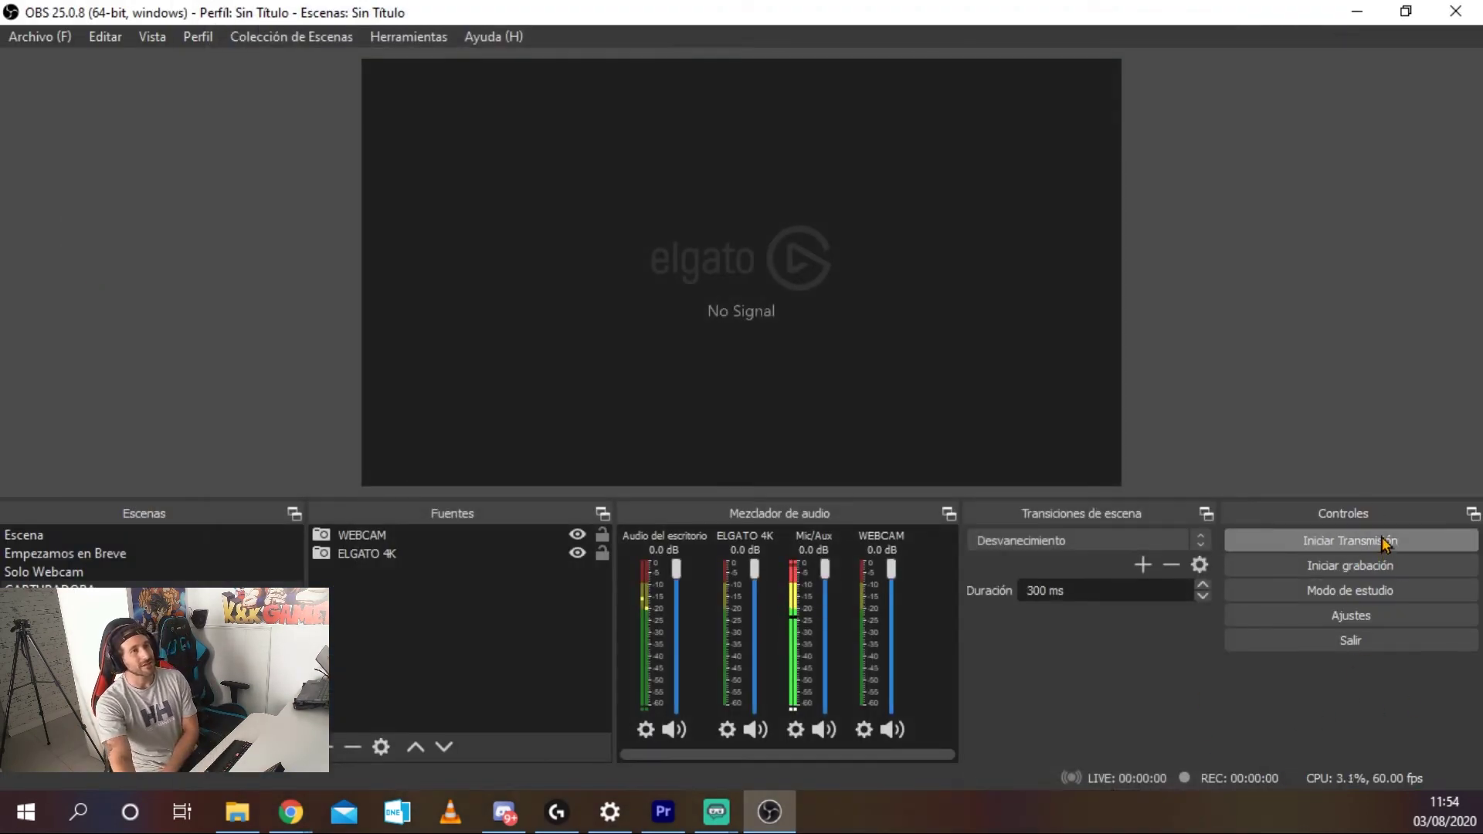
Switch to Streamlabs OBS and on to Mobcrush Studio, and review the broadcast page down to its scheduling section.
click(731, 821)
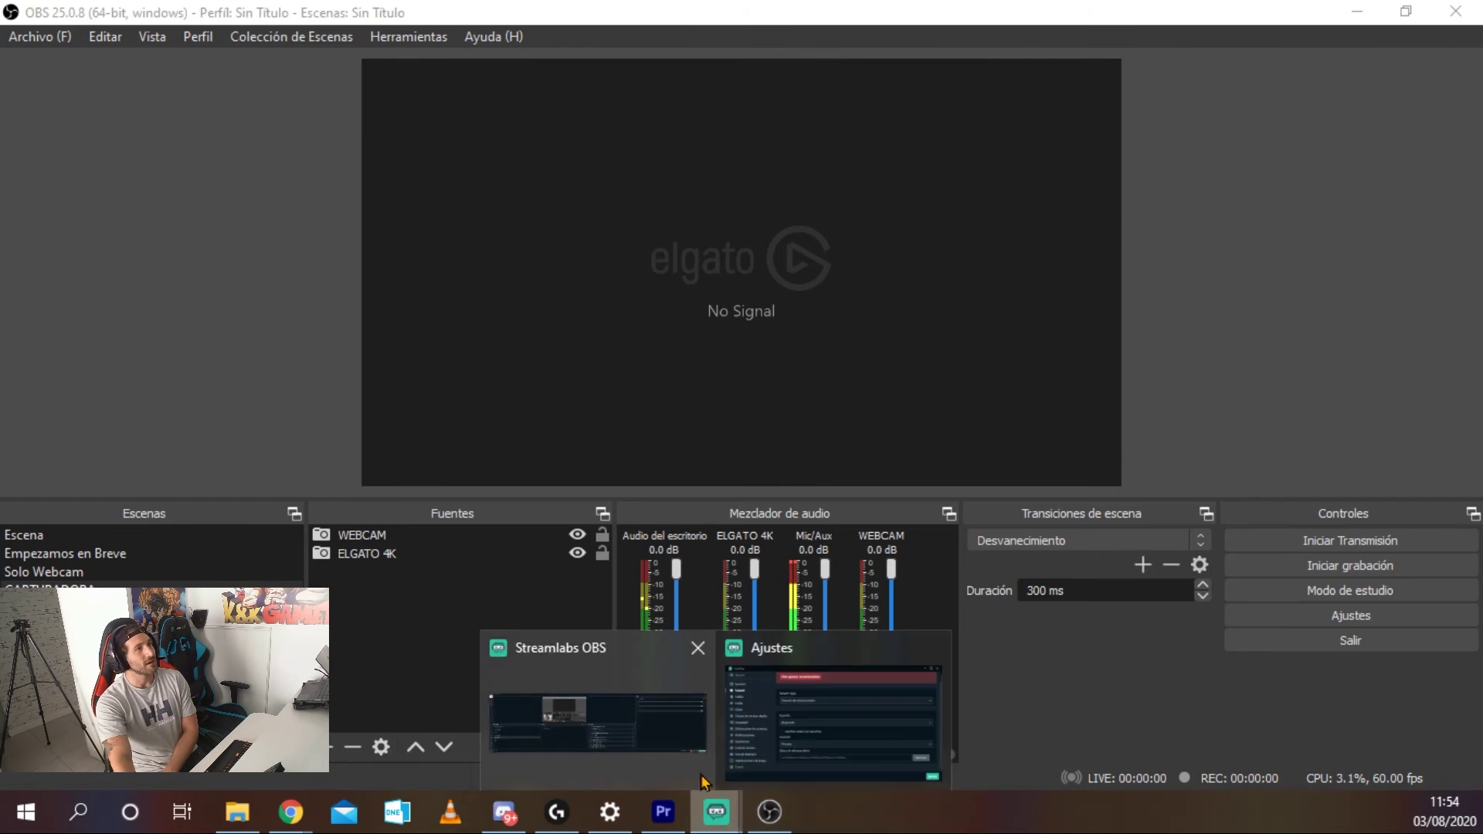
key(alt+Tab)
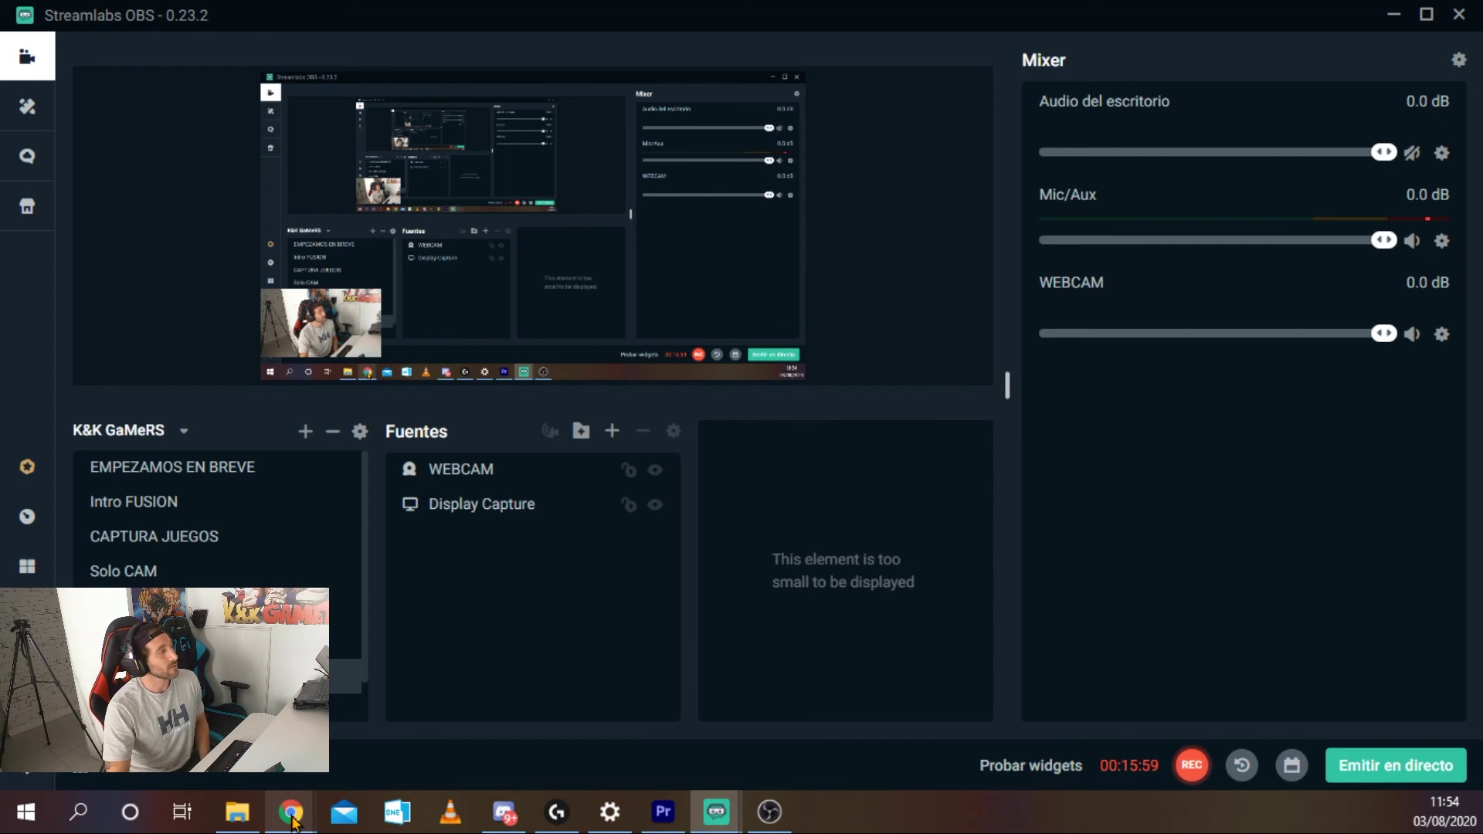
mouse_move(292, 819)
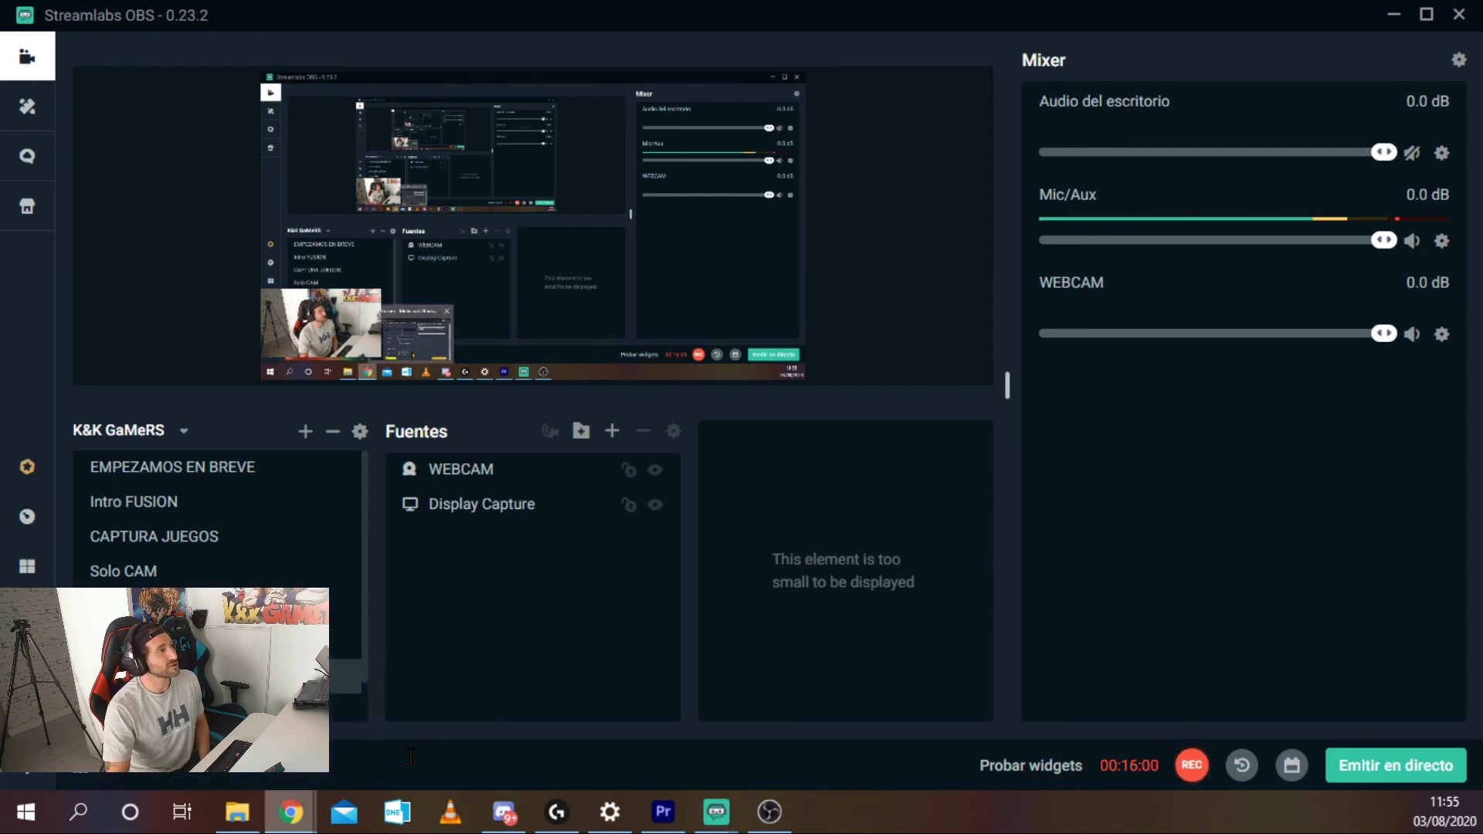
click(421, 687)
scroll(693, 655, up, 3)
scroll(694, 651, down, 7)
scroll(711, 463, up, 12)
scroll(710, 452, down, 12)
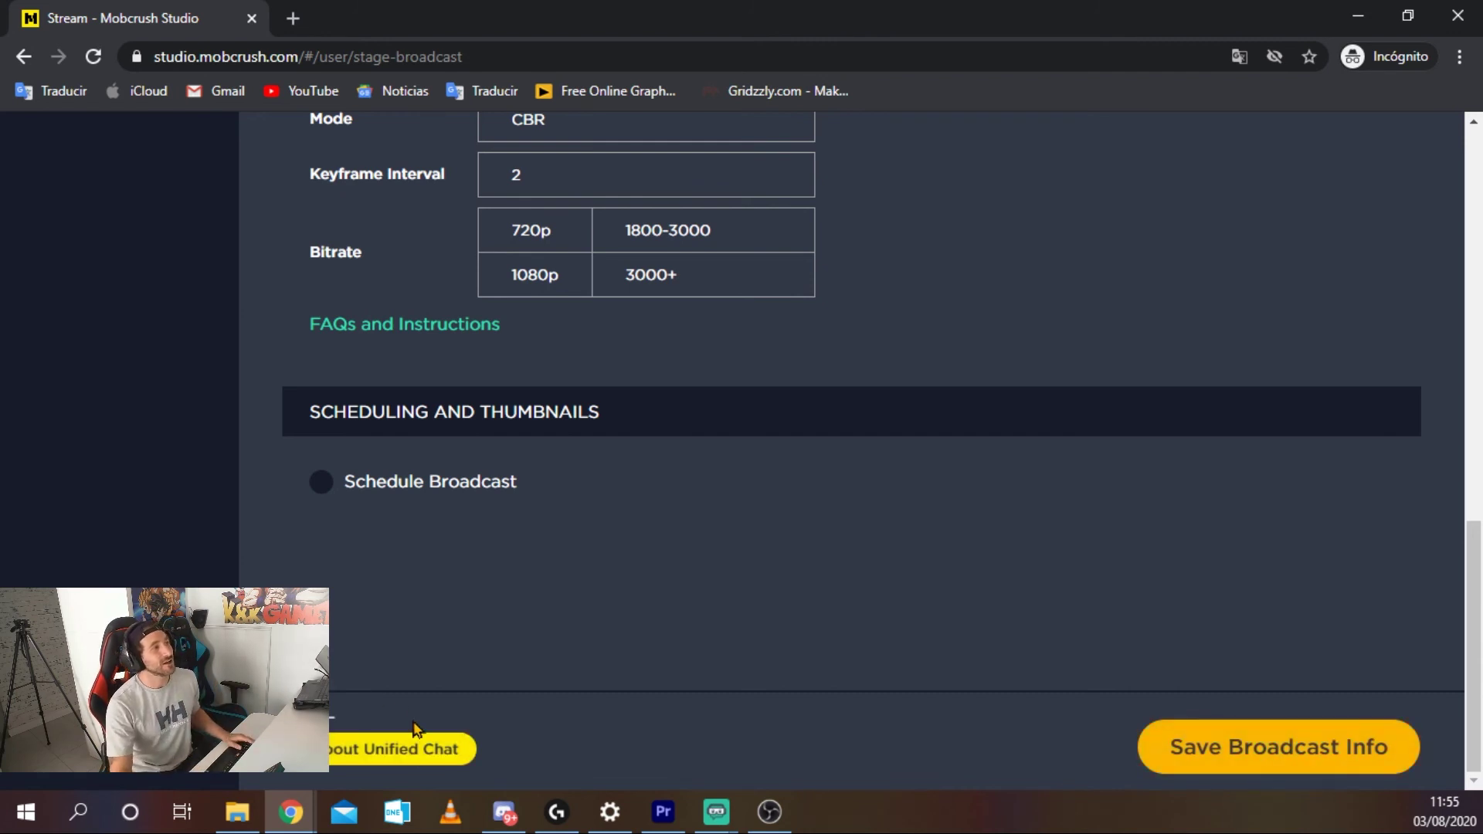
Open the Unified Chat in its own pop-up window and move it to the upper middle of the screen.
click(425, 746)
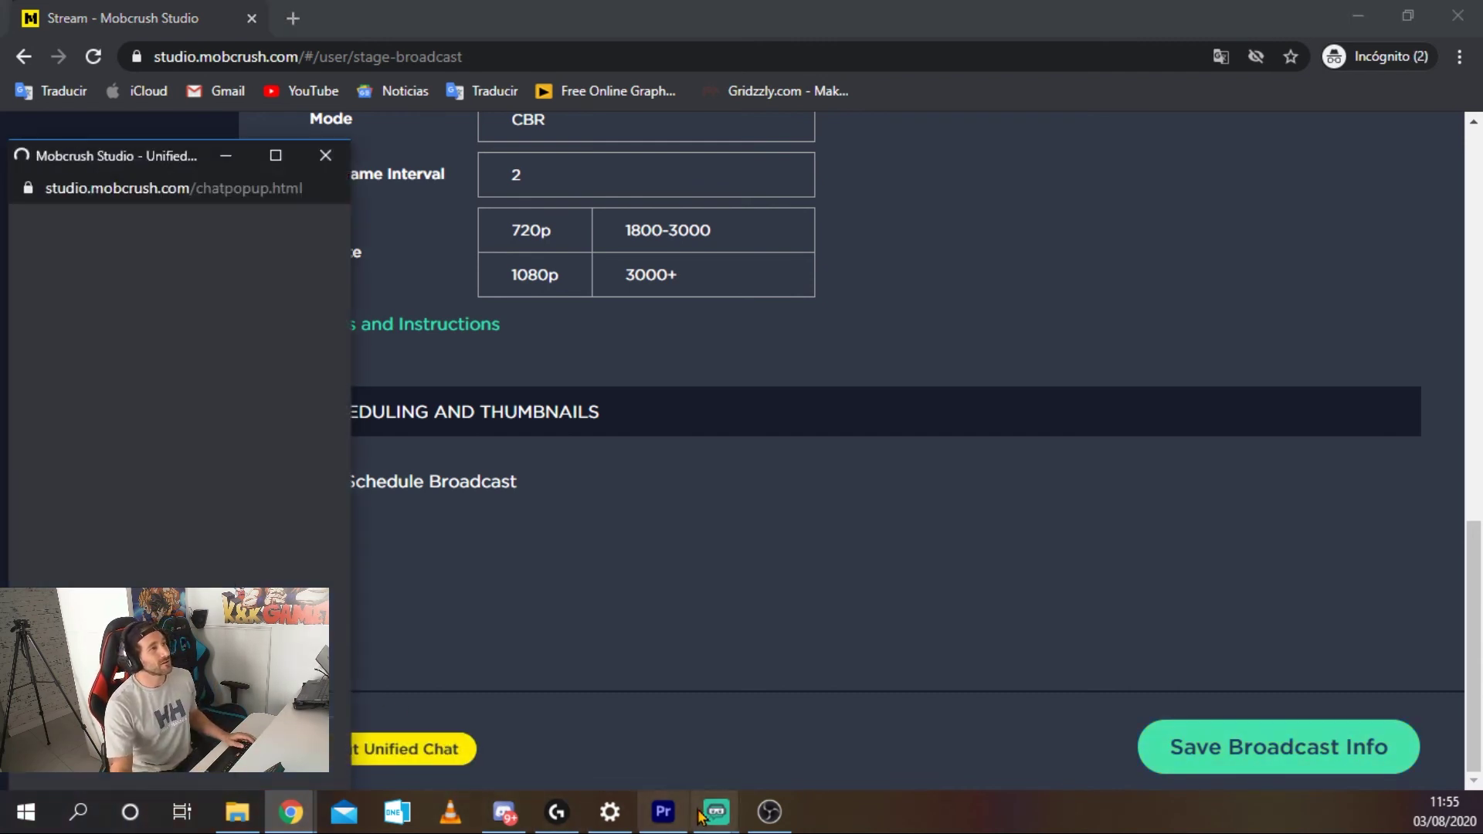
click(616, 703)
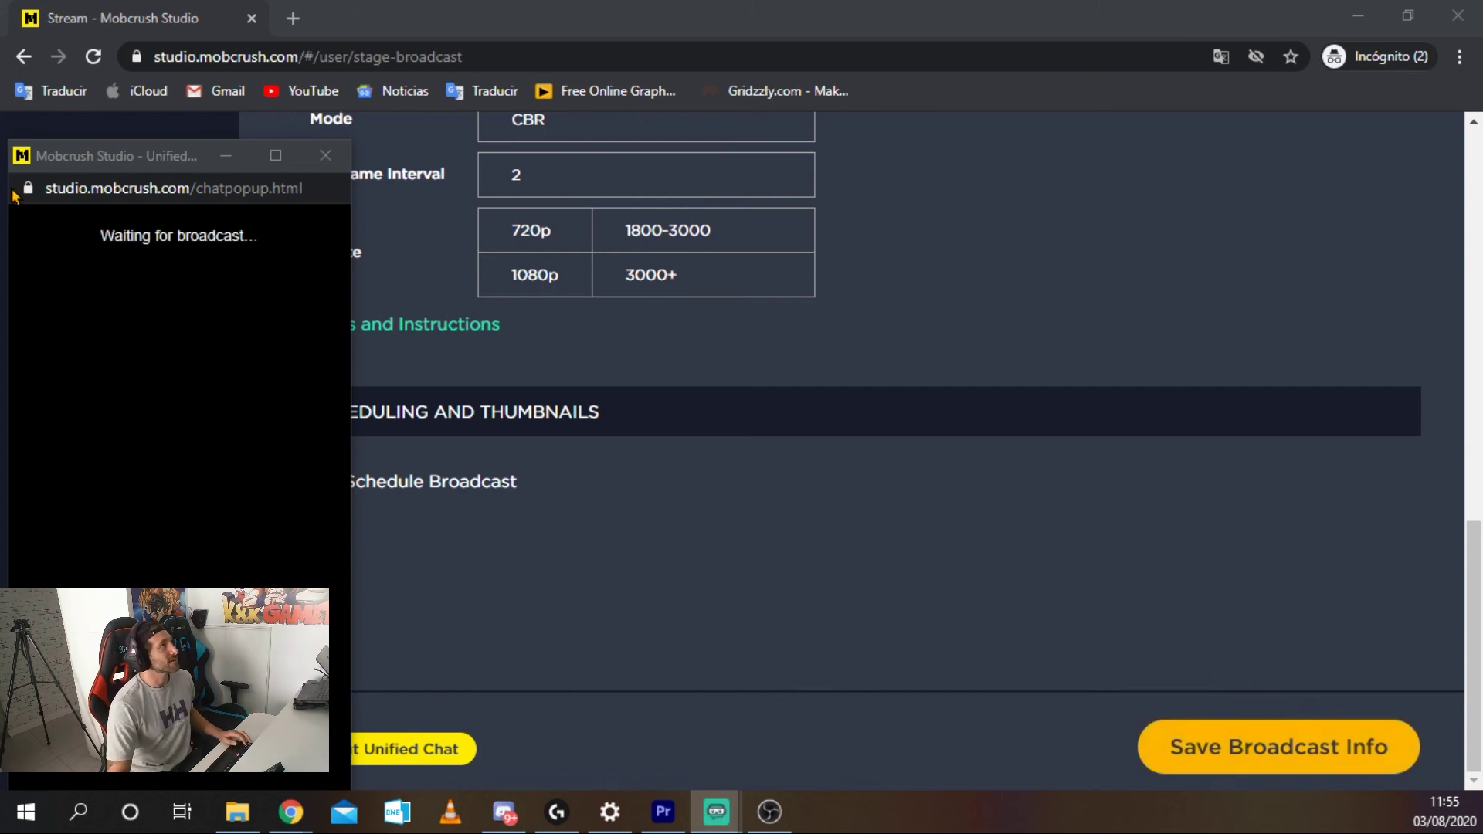
drag(147, 155, 755, 98)
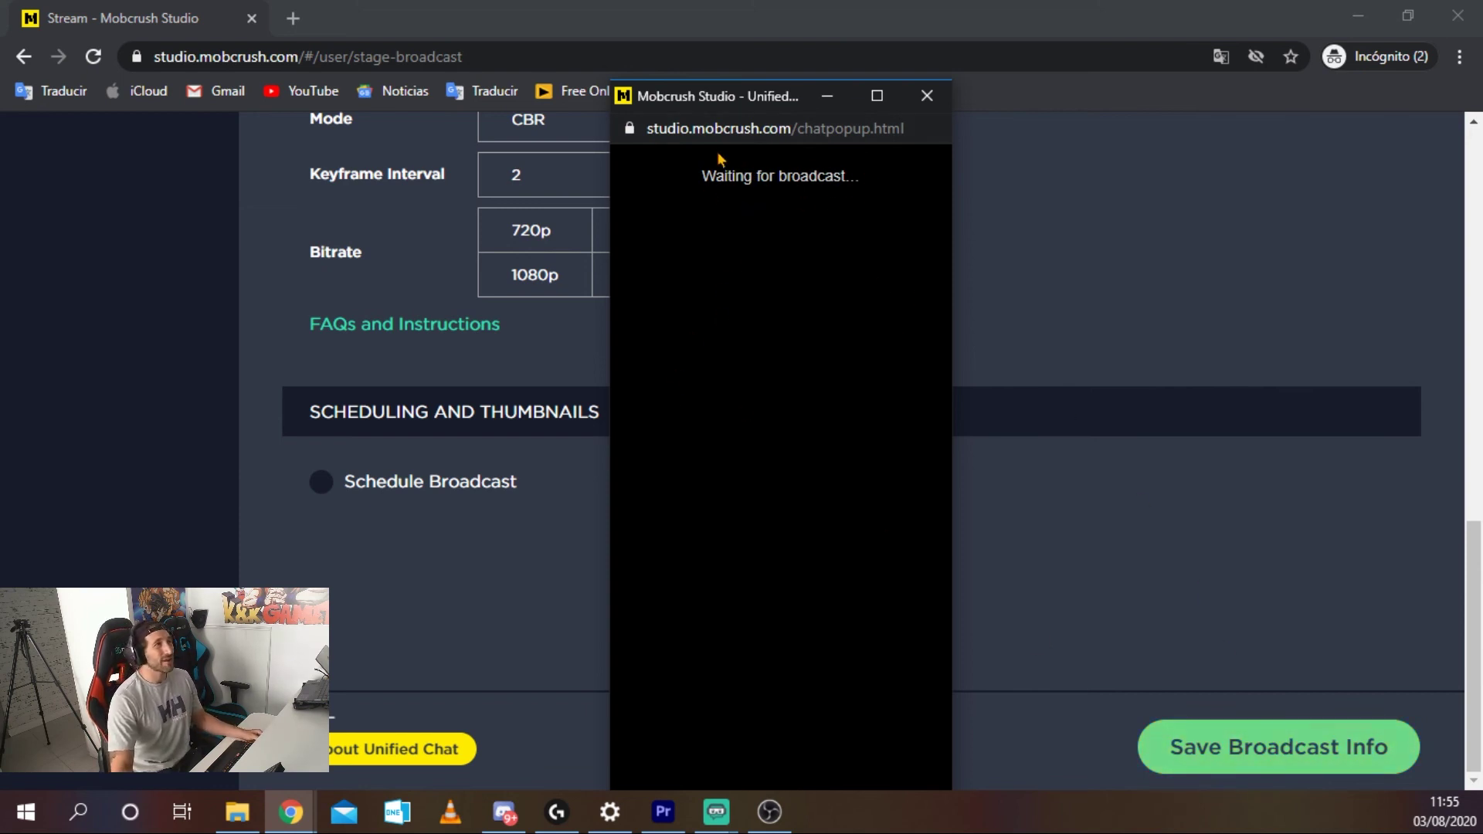
drag(715, 96, 719, 16)
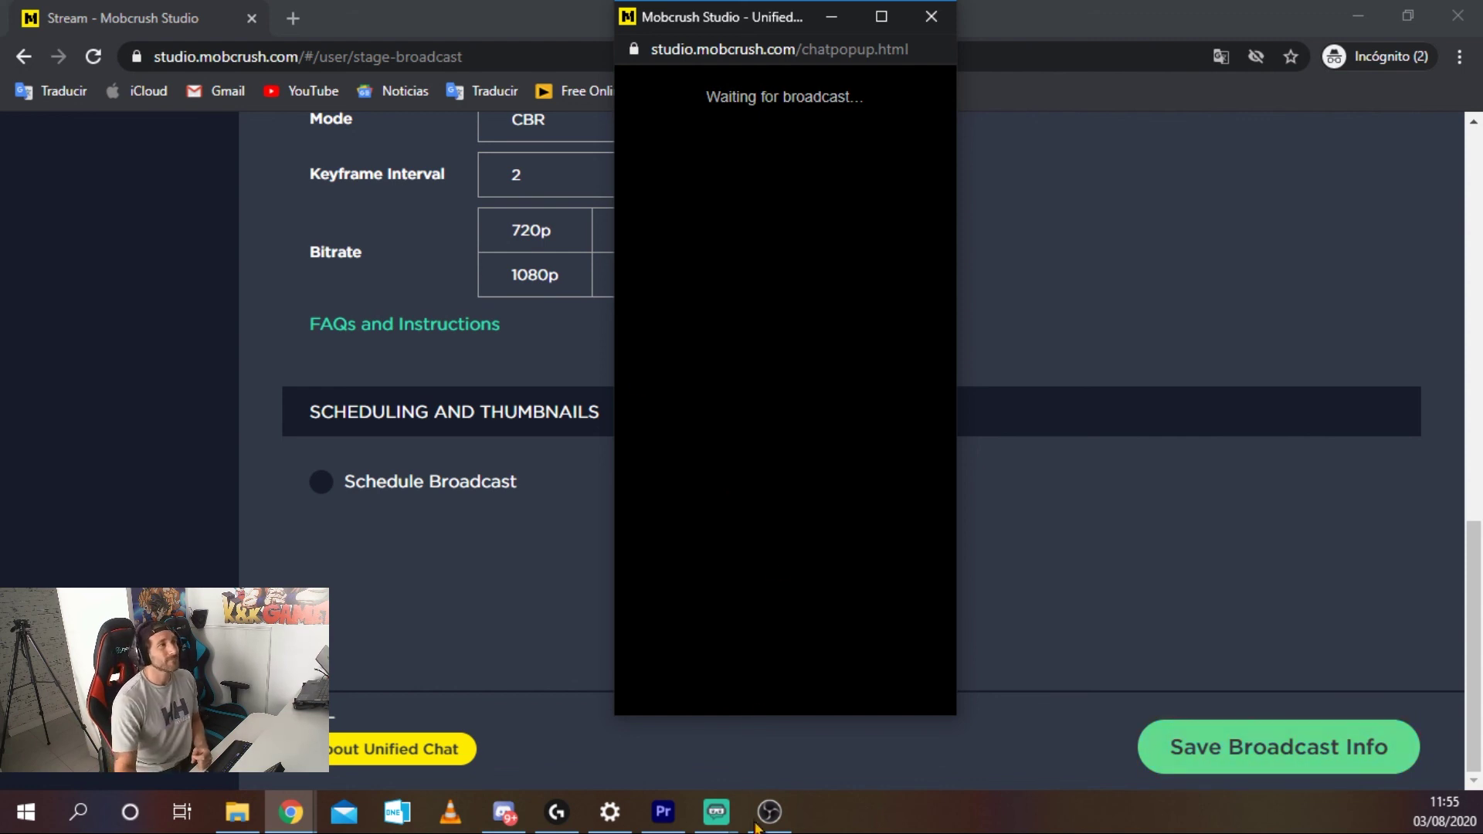
key(ctrl+a)
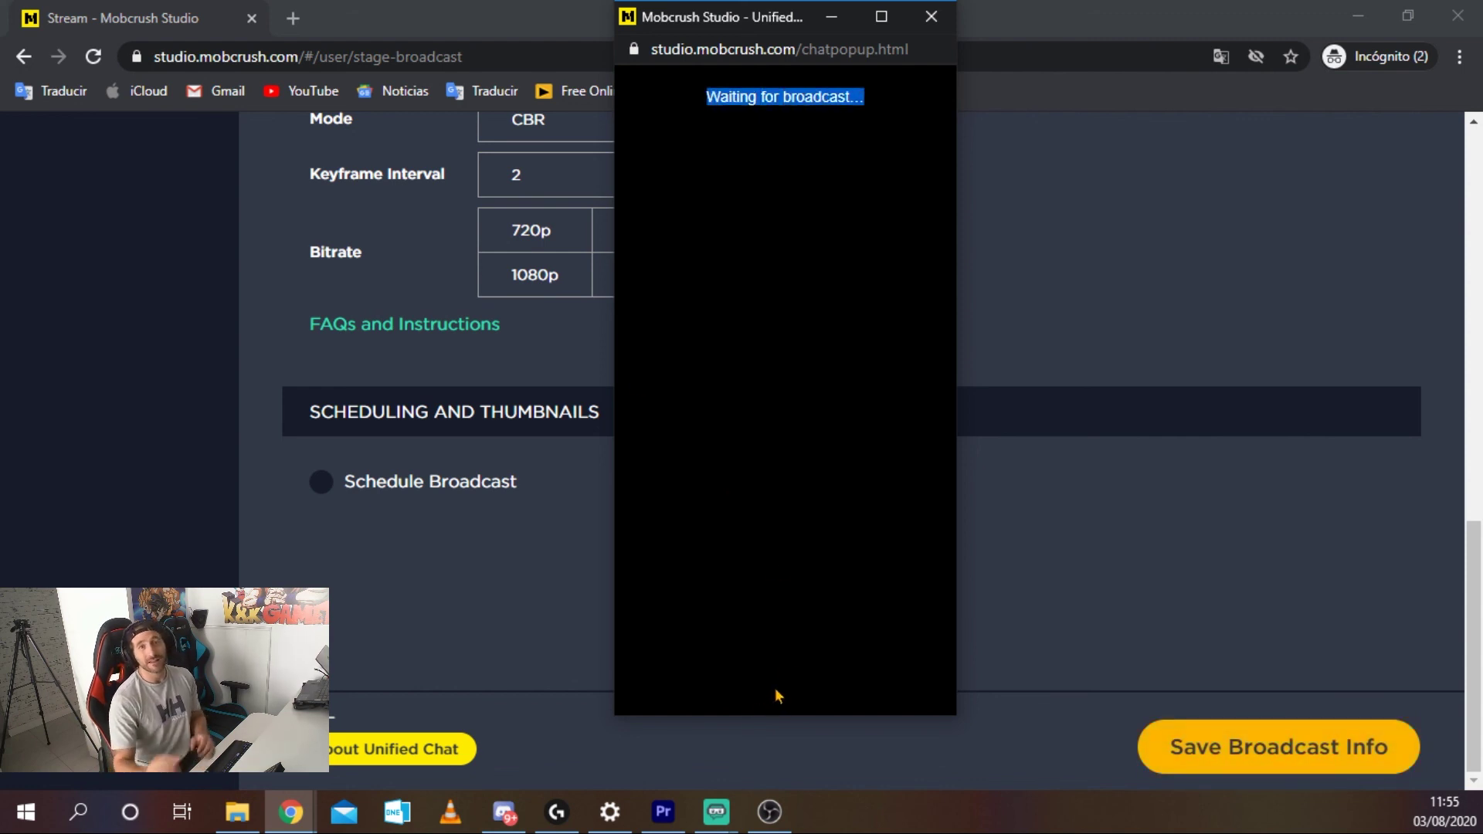